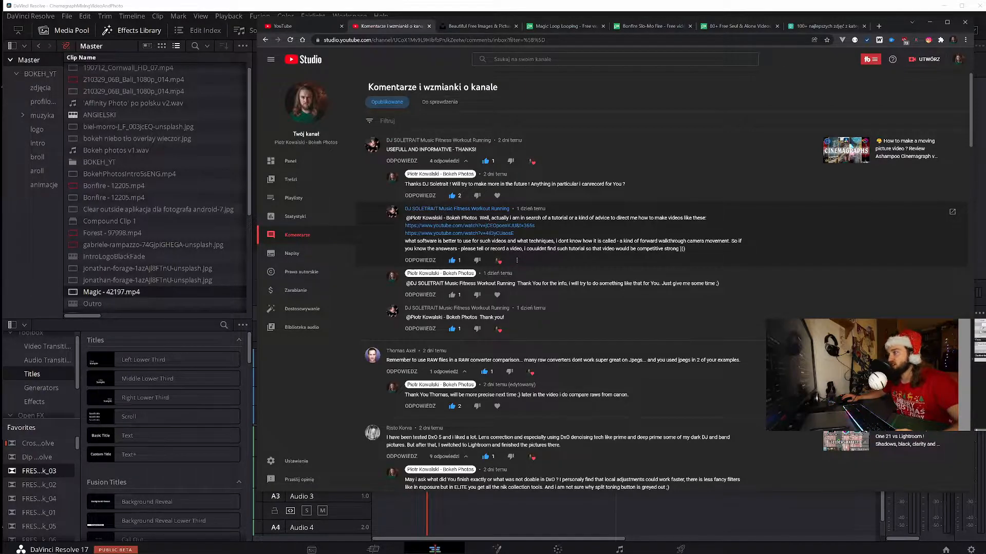
Review the viewer's comment asking for a tutorial and preview the two YouTube videos it links, closing each one
left_click_drag(658, 222, 660, 222)
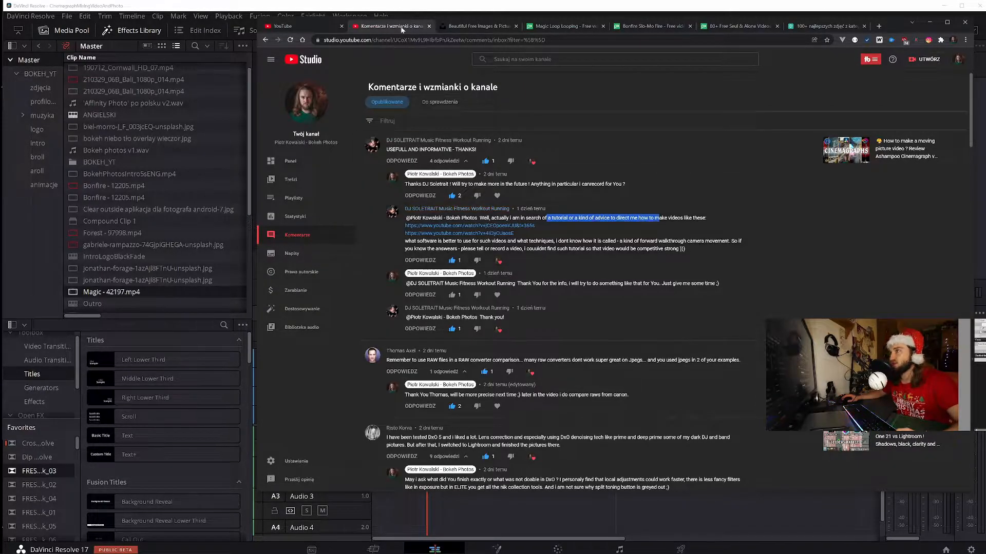
middle_click(476, 226)
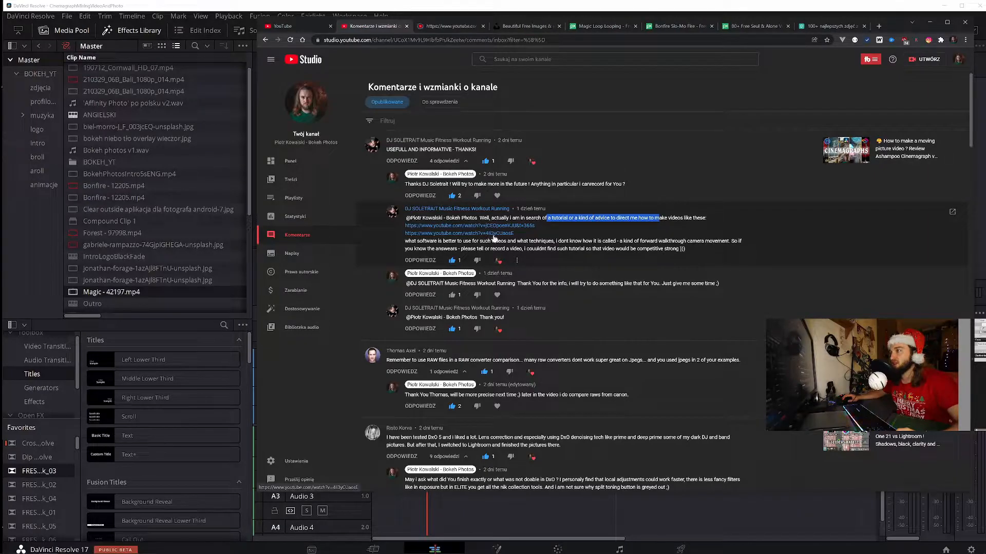
middle_click(494, 236)
left_click(422, 27)
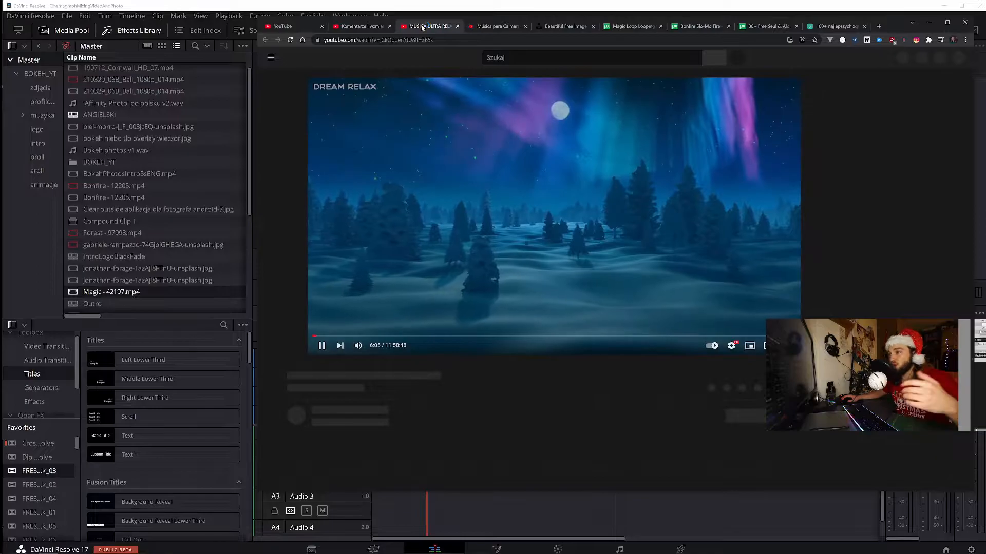
middle_click(421, 27)
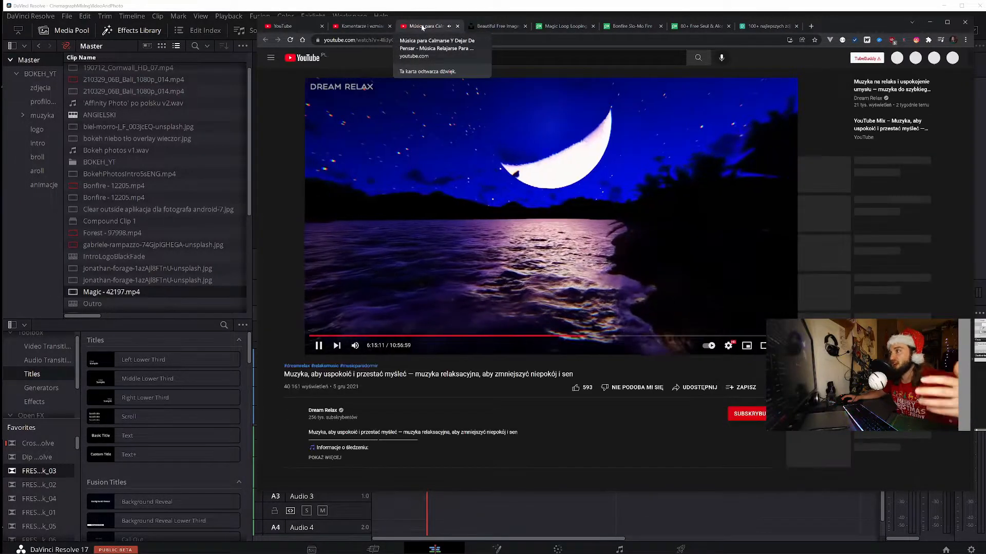
middle_click(422, 27)
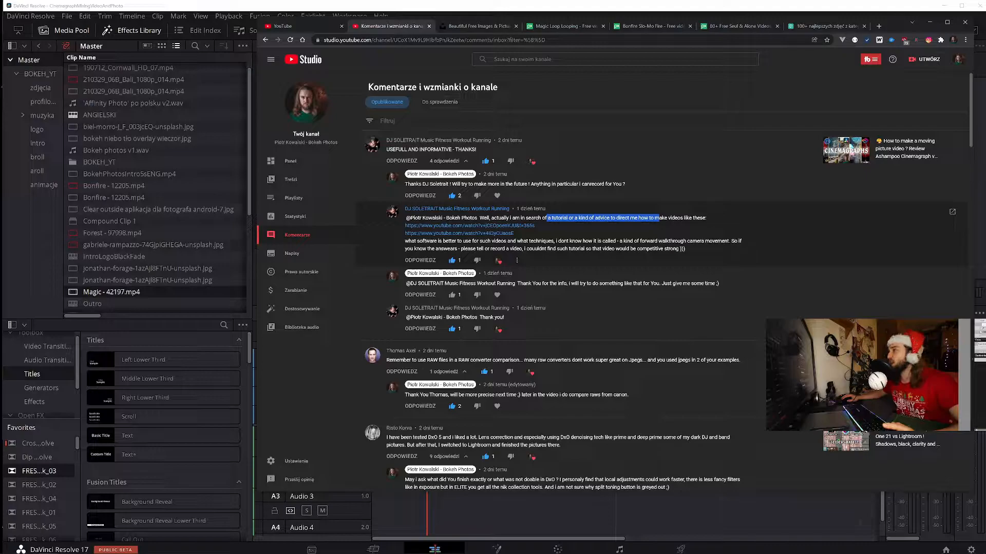
left_click_drag(616, 241, 704, 241)
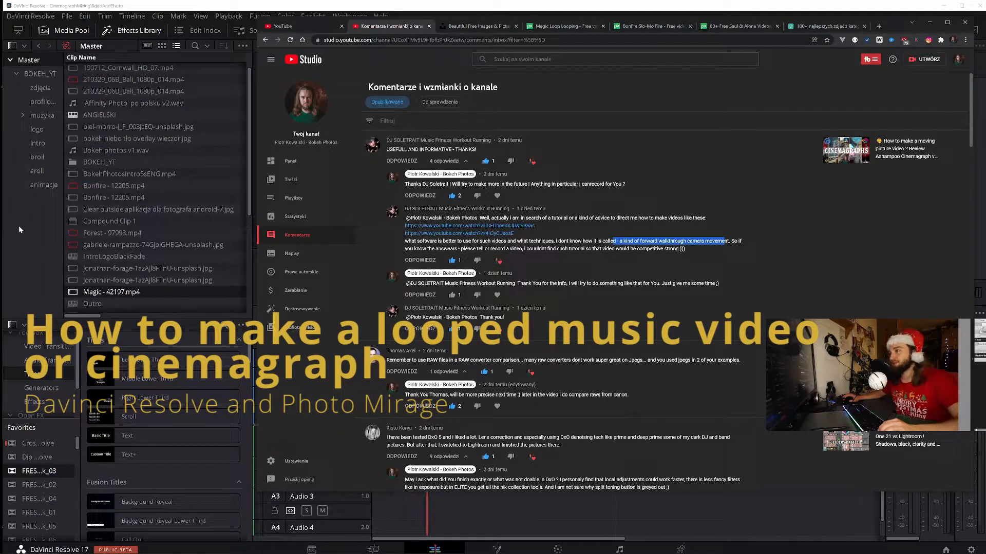
Add the Magic - 42197.mp4, Bali and 180626 clips from the project folder to video track V1 and delete the last clip's audio
left_click(19, 226)
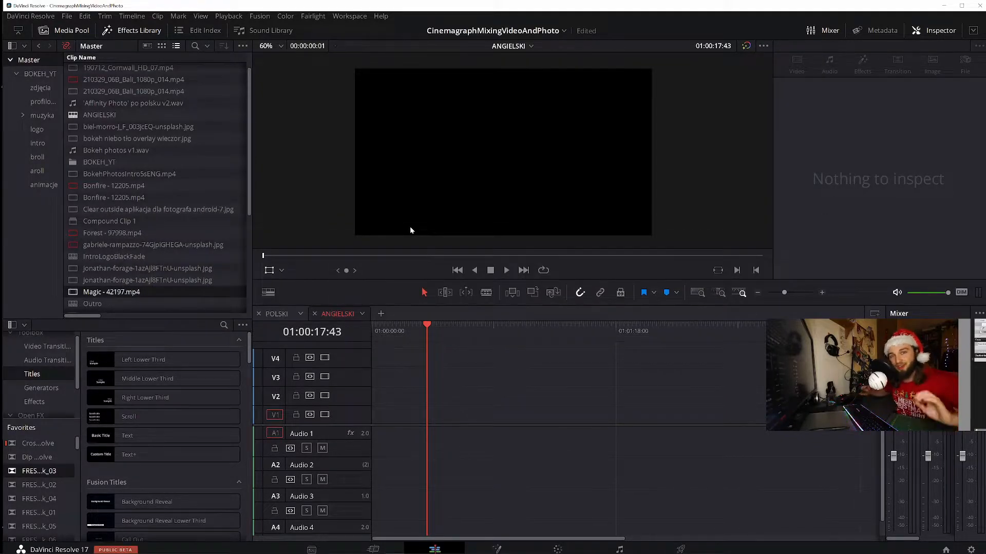
mouse_move(96, 551)
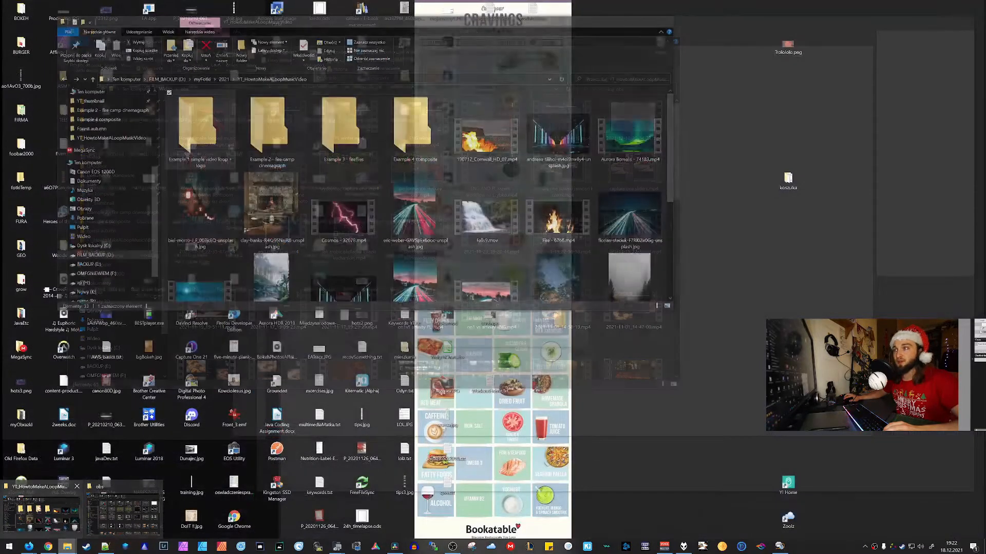
left_click(41, 508)
left_click_drag(200, 128, 464, 424)
left_click_drag(684, 459, 635, 433)
key("Delete")
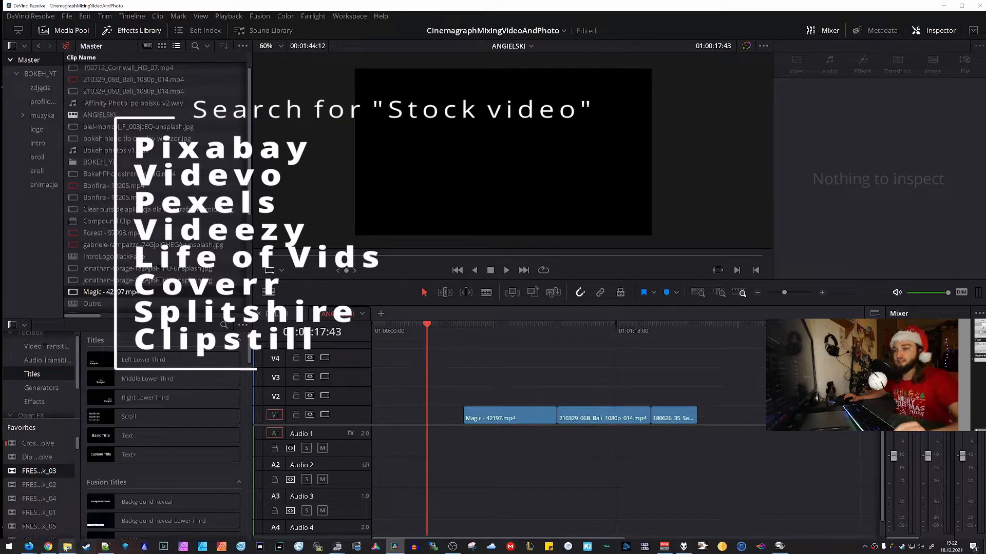
Switch to the browser and check the Pixabay License of the Magic Loop video, viewing the Bonfire video page as well
left_click(48, 547)
left_click(564, 26)
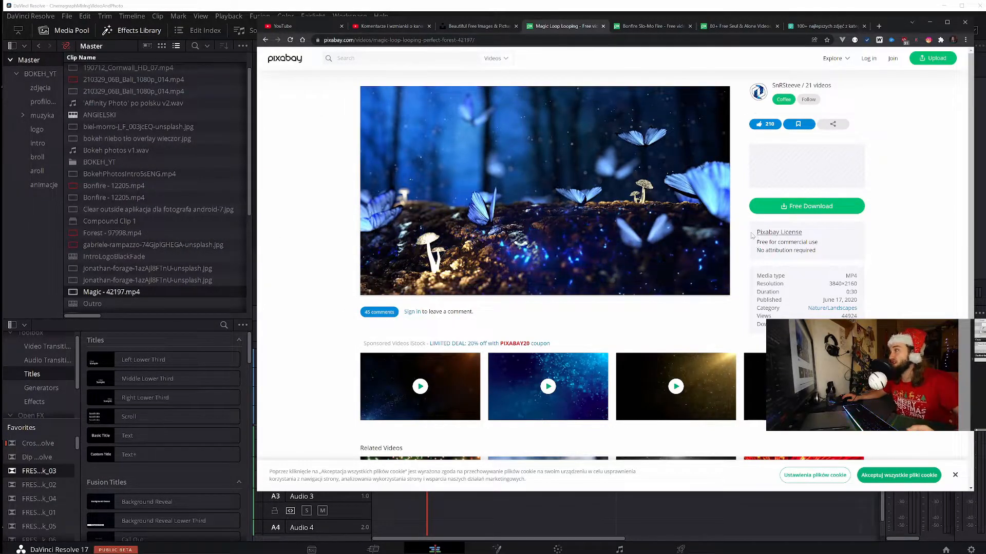
left_click_drag(752, 236, 817, 251)
left_click(817, 251)
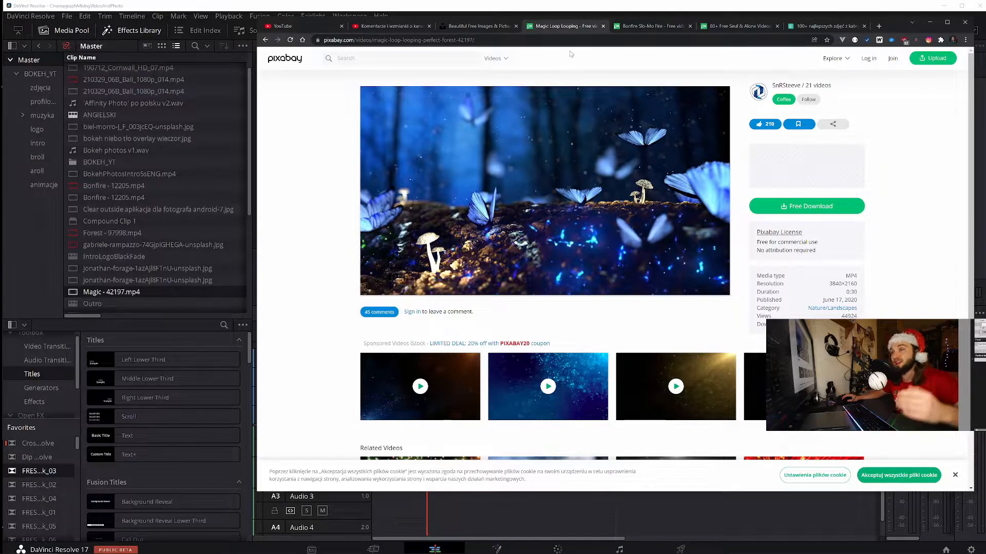
left_click(649, 25)
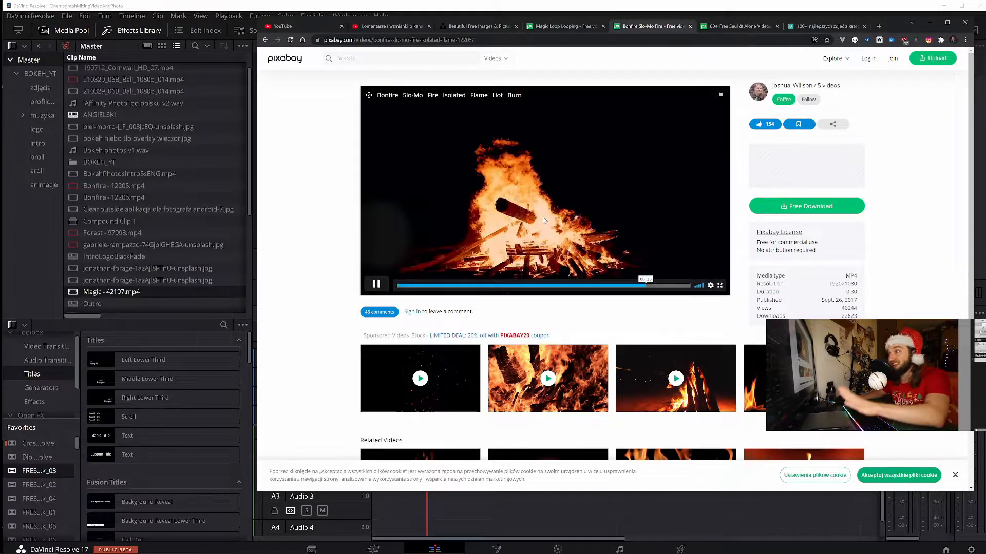
Search Pixabay videos for "training", browse the results, and view the Seoul photo results on Pexels
left_click(741, 29)
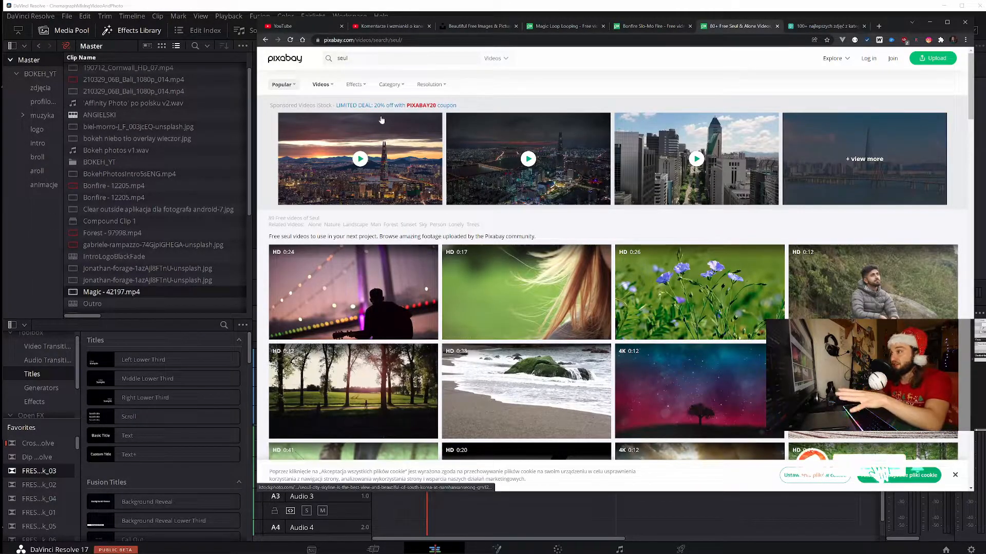
scroll(513, 231, "down", 10)
scroll(551, 232, "up", 9)
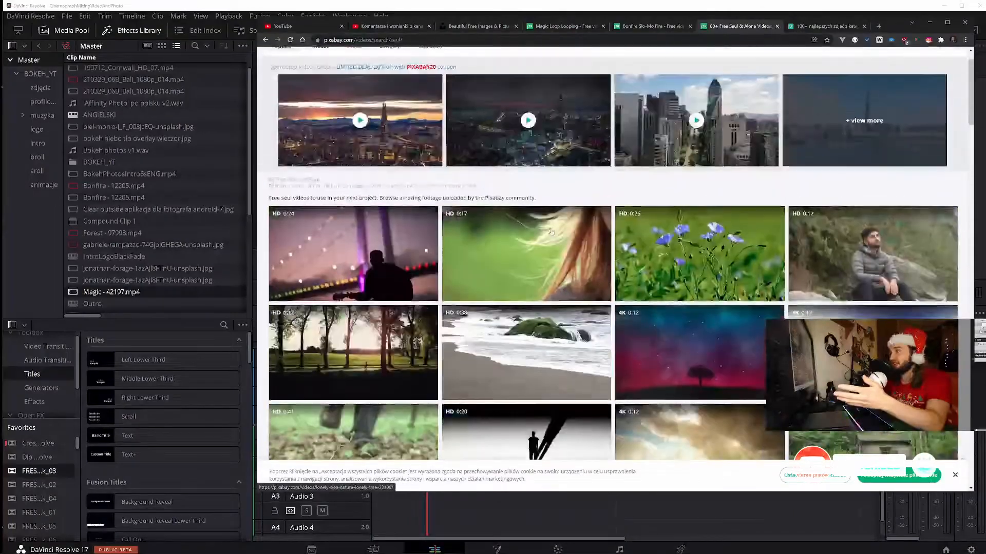
scroll(550, 231, "up", 1)
double_click(343, 58)
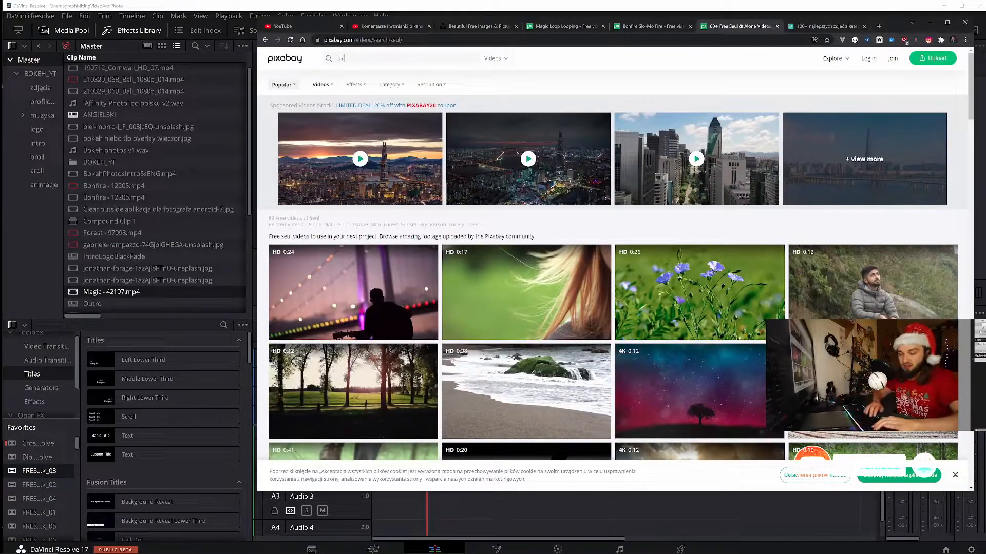
key("Return")
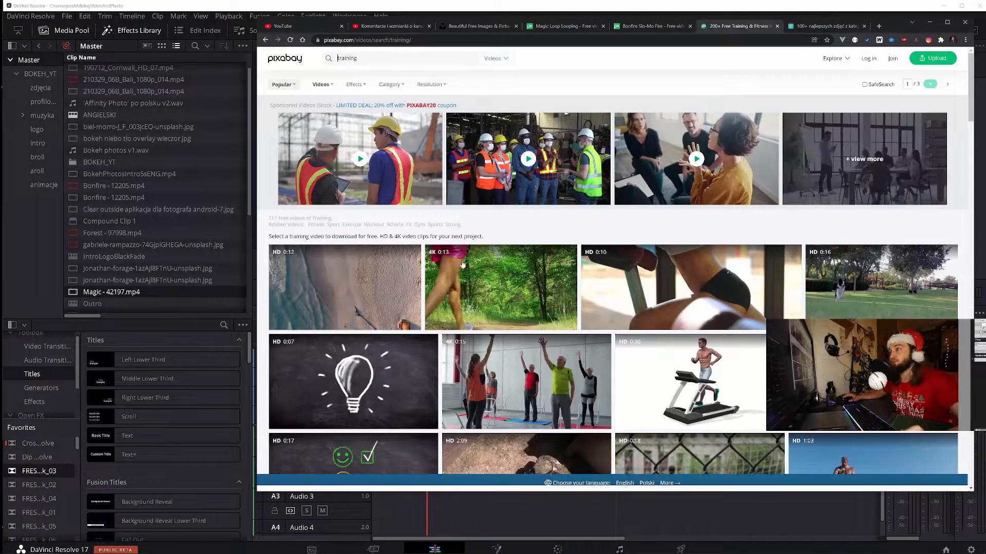
scroll(661, 321, "down", 2)
scroll(661, 321, "down", 6)
scroll(711, 261, "down", 7)
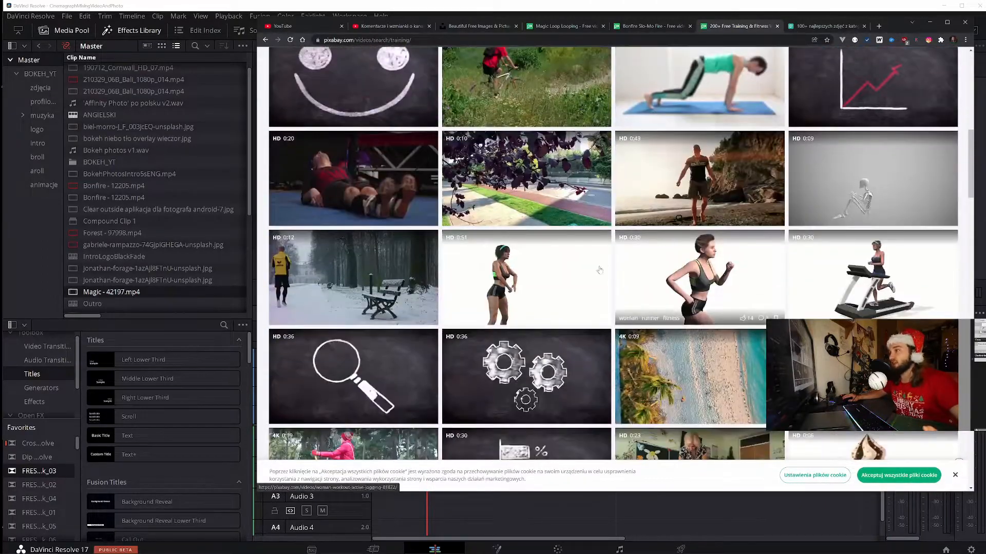
scroll(711, 261, "down", 3)
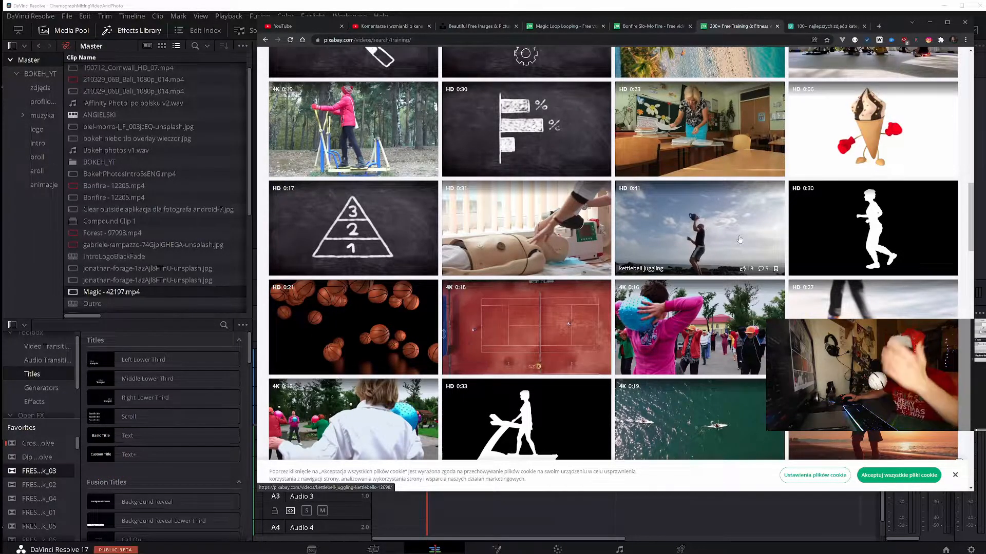
scroll(723, 240, "up", 10)
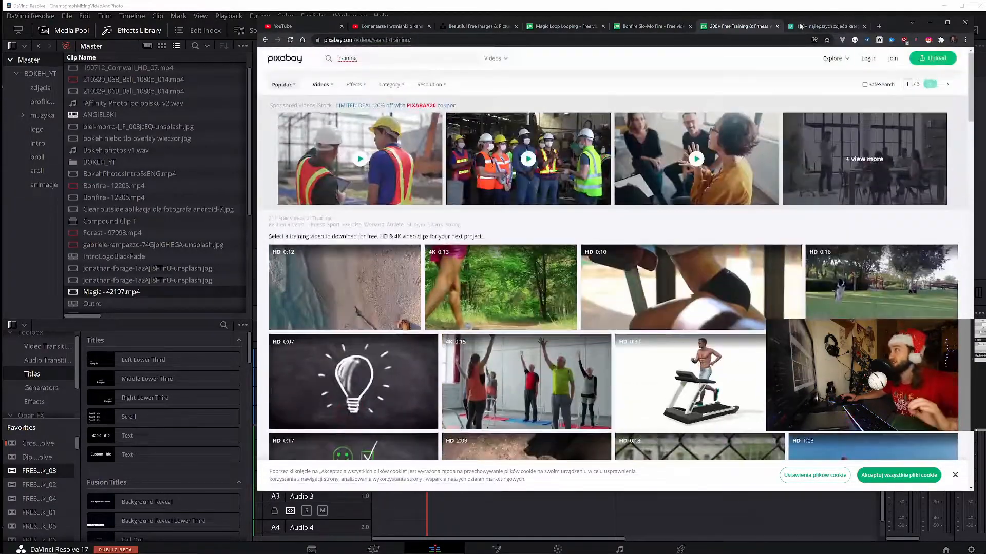
left_click(800, 27)
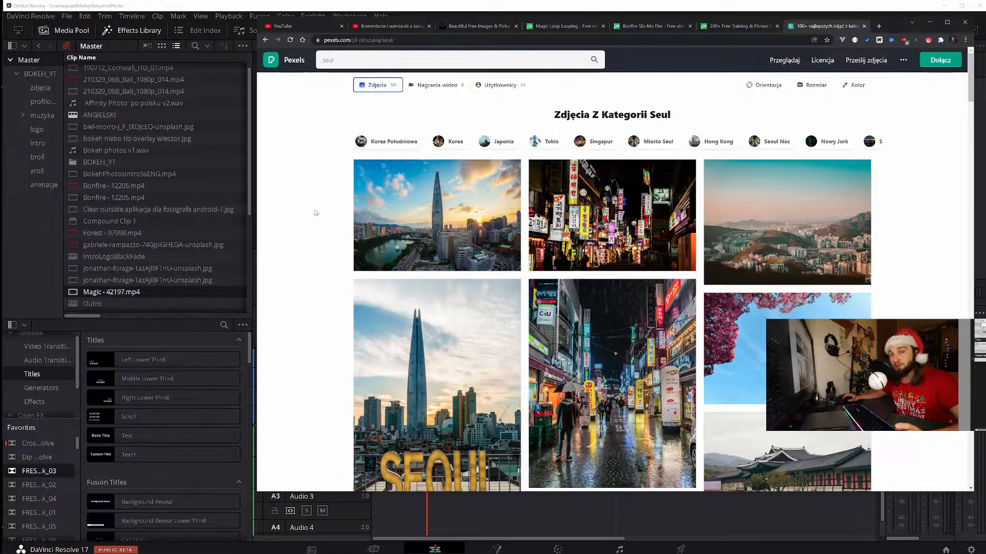
Return to DaVinci Resolve and play the timeline from the start of the Magic - 42197.mp4 clip
left_click(14, 229)
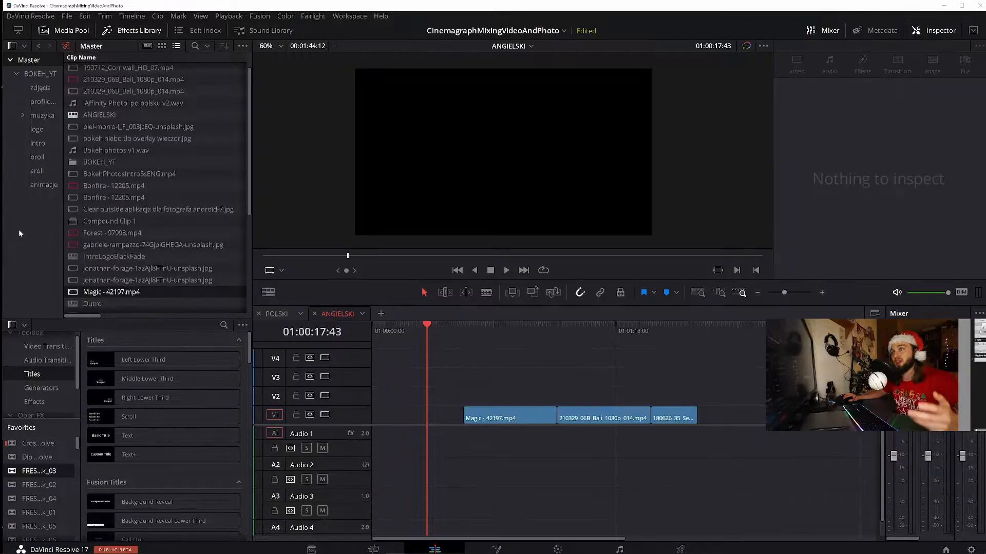
left_click(502, 334)
left_click_drag(551, 371, 516, 347)
left_click(476, 331)
left_click(451, 328)
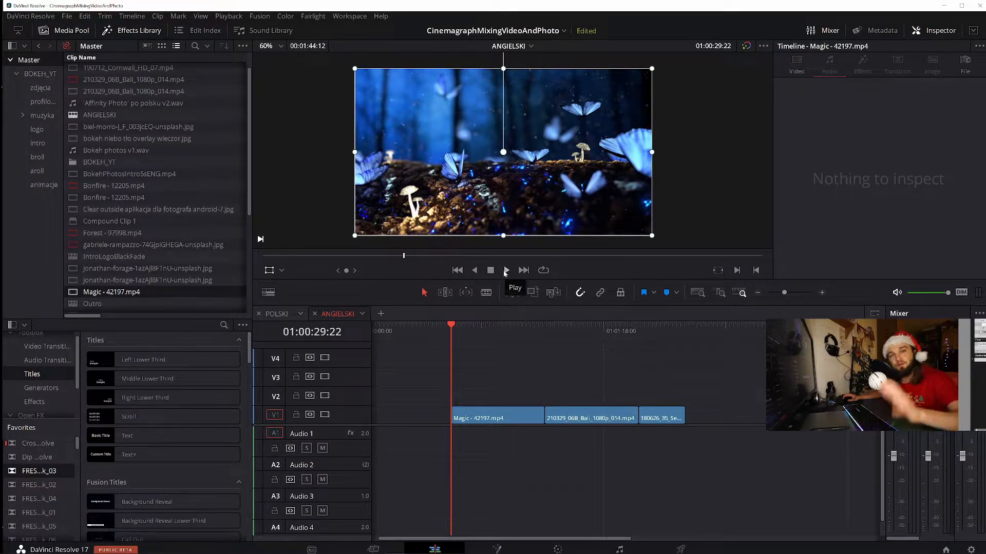
left_click(507, 270)
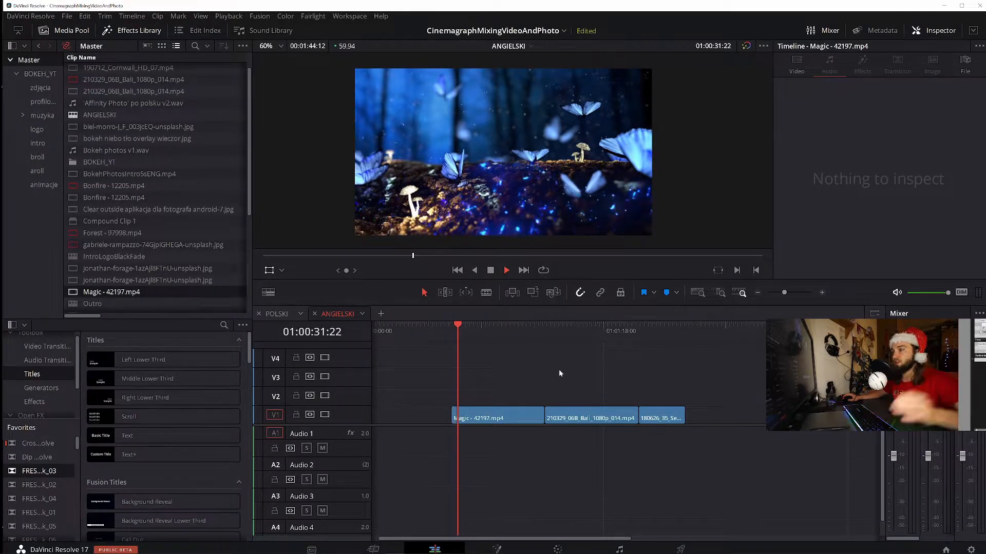
key("space")
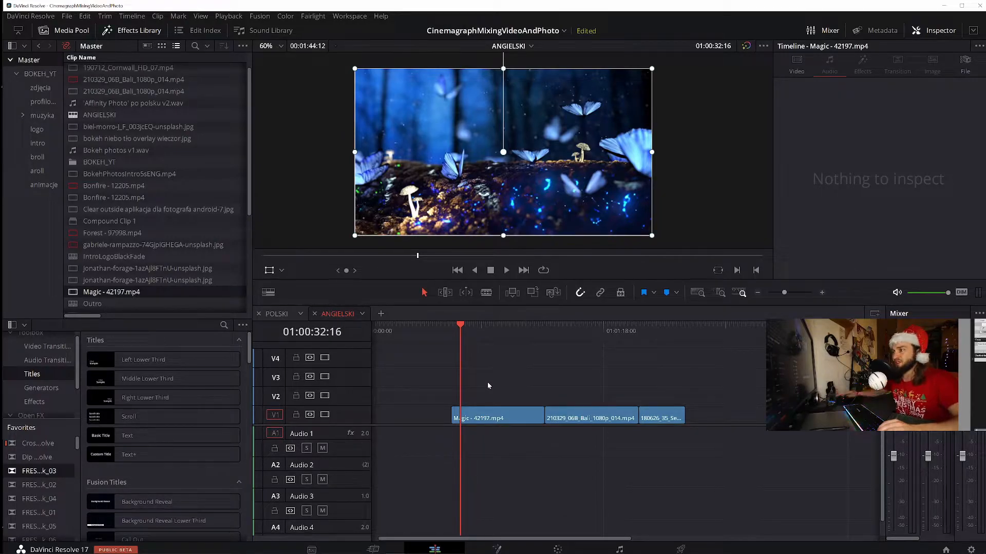
Add 1-Dark Fantasy Studio- Fight.wav from the foobar2000 playlist to the Audio 1 track at the playhead and stop the player's playback
mouse_move(67, 552)
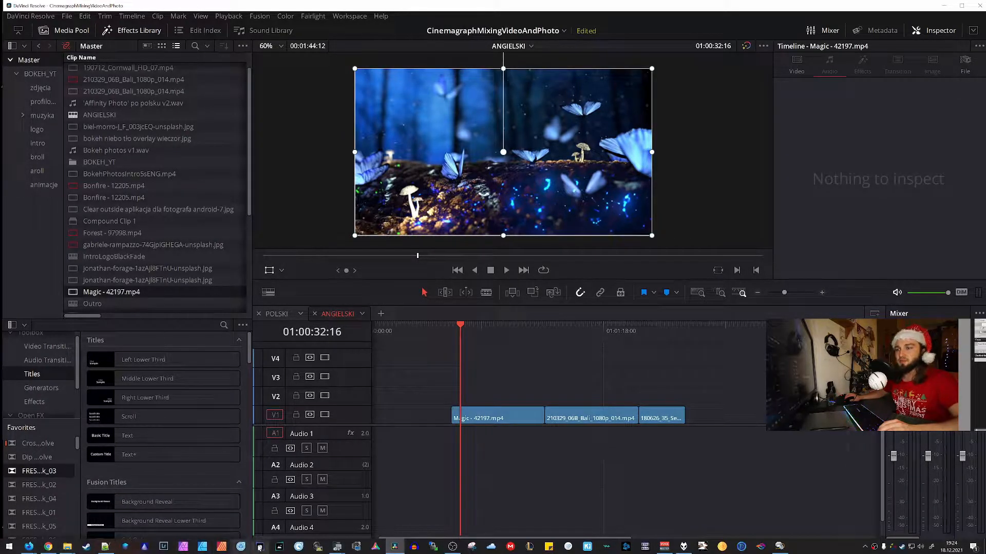
left_click(683, 548)
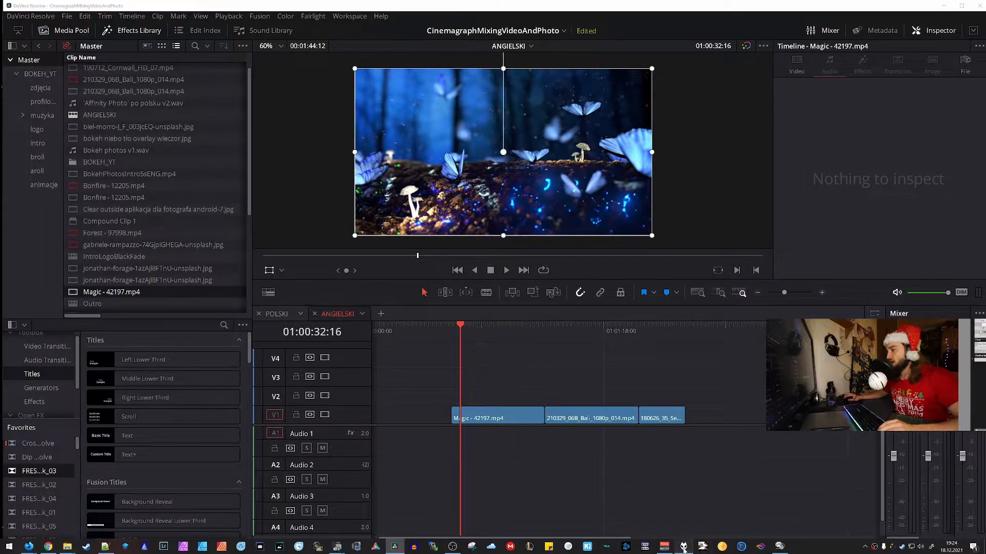
left_click(667, 65)
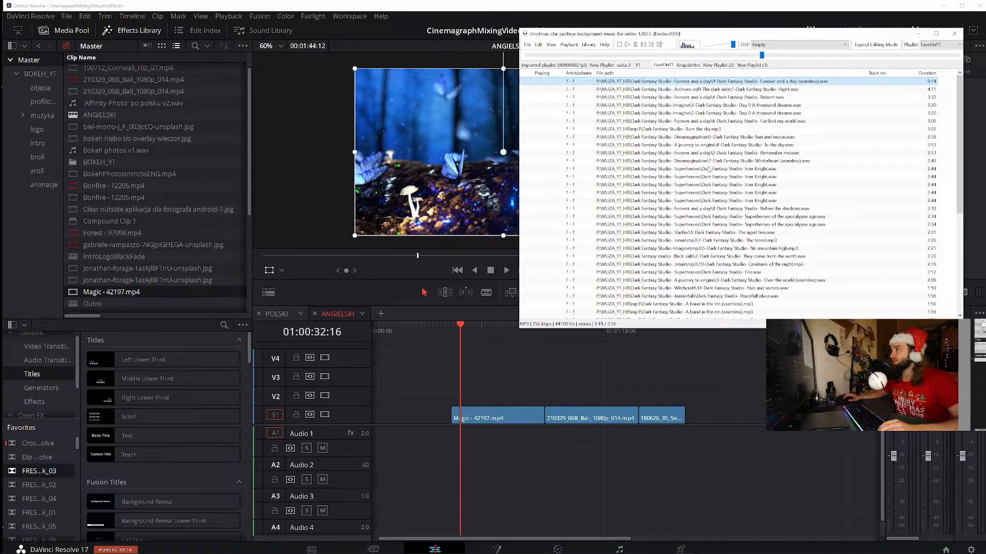
left_click_drag(788, 90, 457, 438)
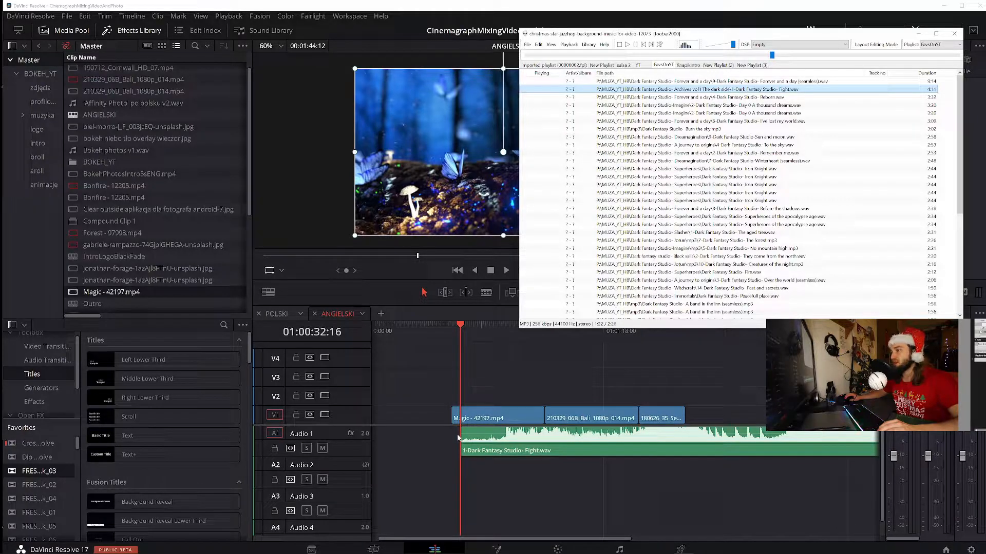
left_click(666, 26)
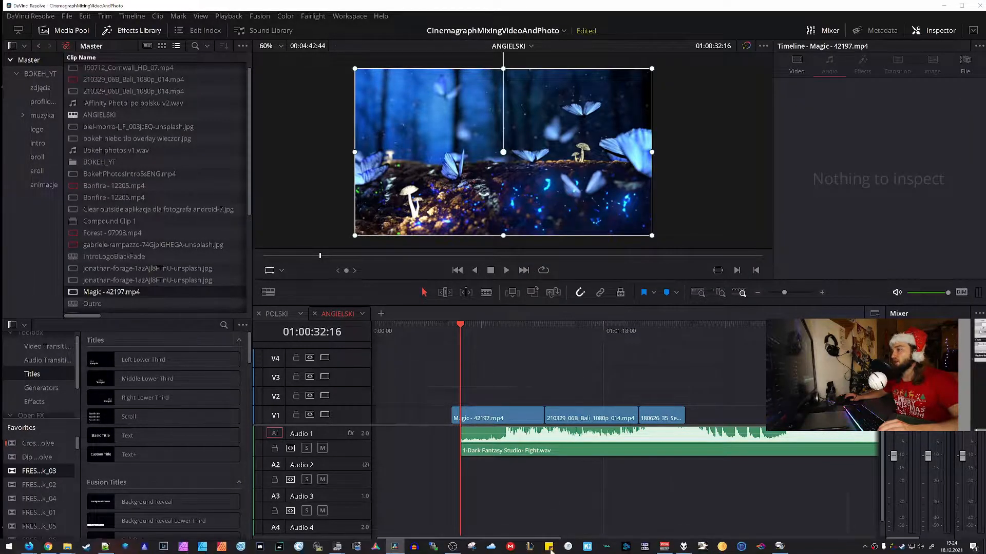
left_click(684, 547)
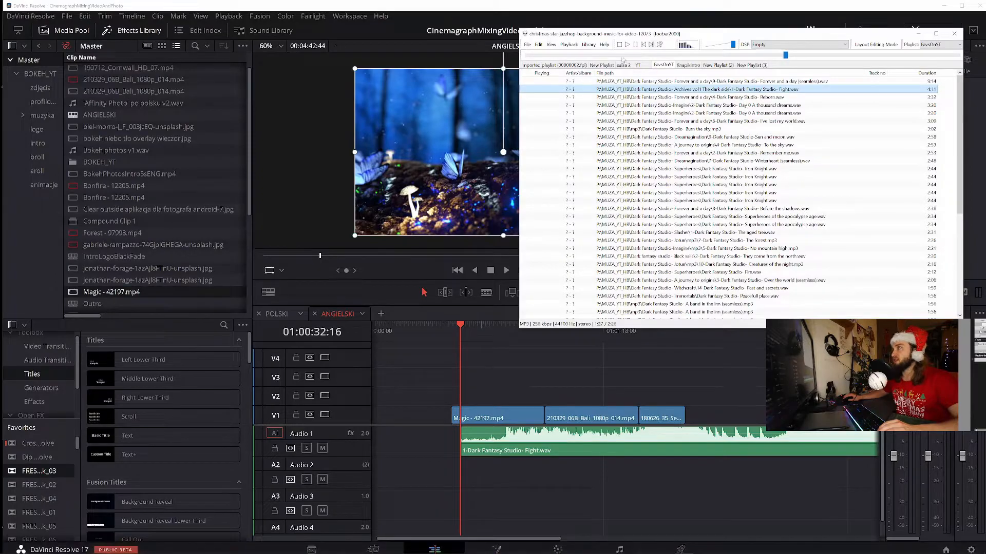
left_click(620, 47)
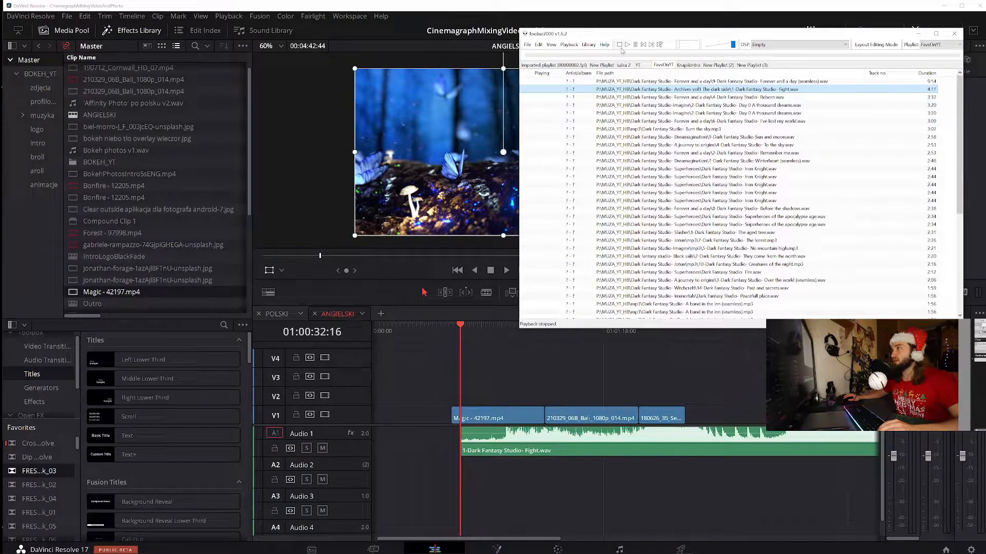
Move the music on Audio 1 earlier so it starts ahead of the Magic clip, and play back the start of that clip
left_click(479, 372)
left_click_drag(622, 454, 545, 453)
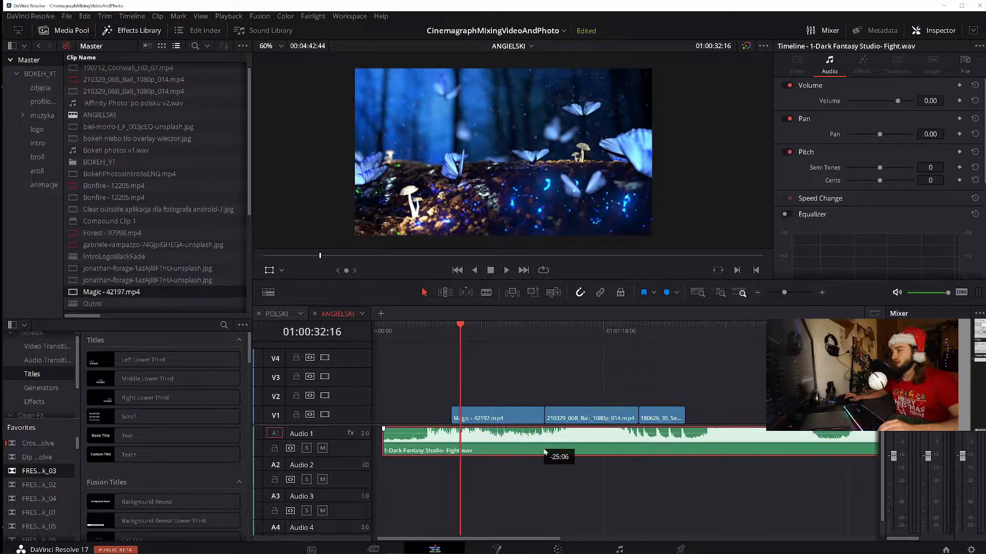
left_click(455, 331)
key("space")
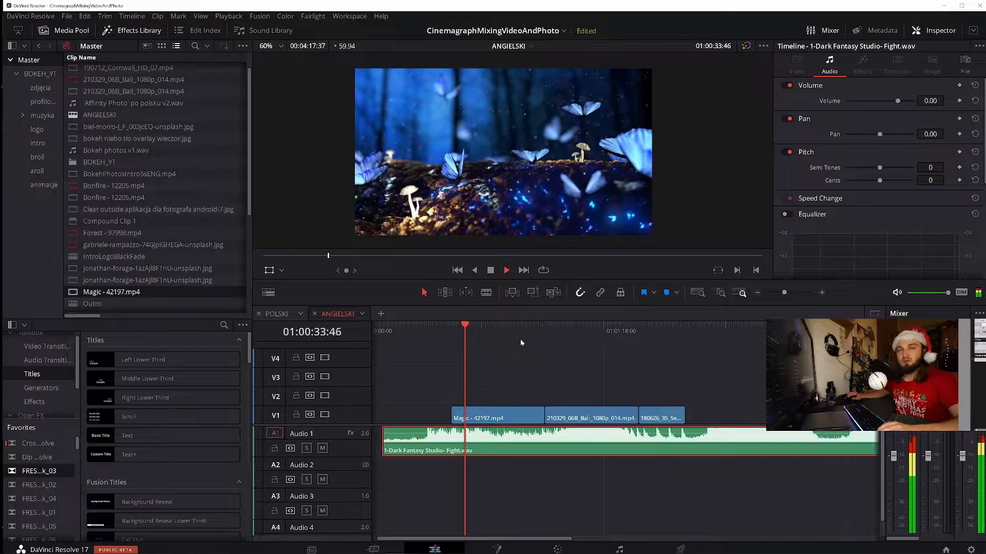
key("space")
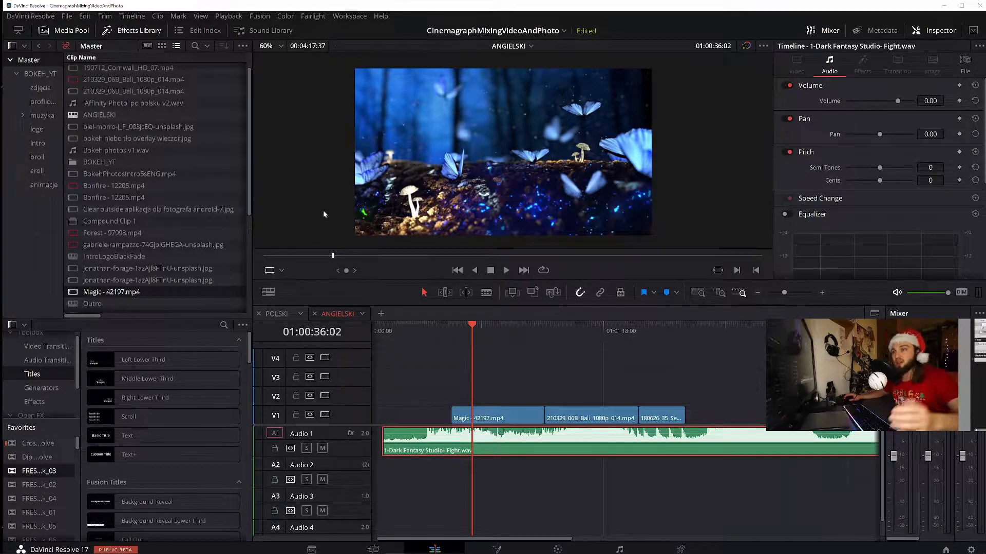
Put bokehLogo.jpg from the logo bin on V2 at the start of Magic - 42197.mp4, and Dark Fantasy Studio- Burn the sky.mp3 on Audio 1
left_click(37, 129)
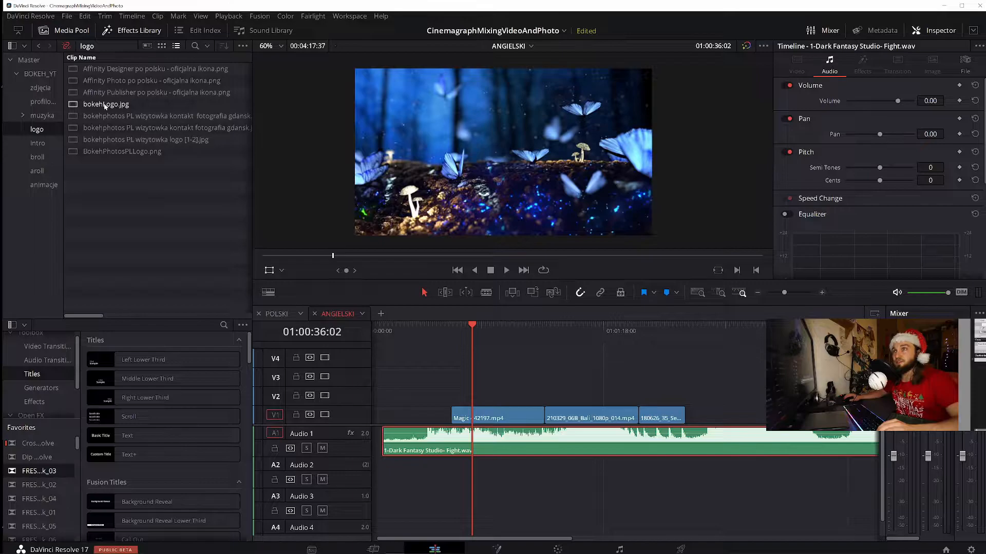
left_click_drag(105, 105, 140, 116)
mouse_move(308, 189)
left_mouse_down()
mouse_move(464, 400)
mouse_move(454, 383)
mouse_move(468, 385)
left_mouse_up()
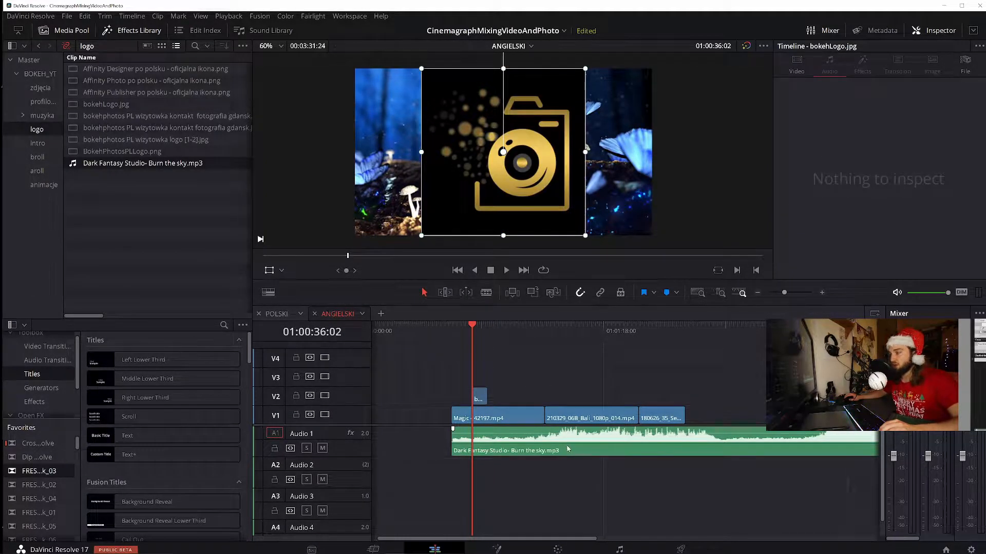
left_click_drag(567, 449, 489, 450)
left_click_drag(482, 399, 454, 401)
Scale the logo down to a zoom of 0.338 in the viewer and play the Magic clip from its start
left_click(452, 333)
key("space")
key("space")
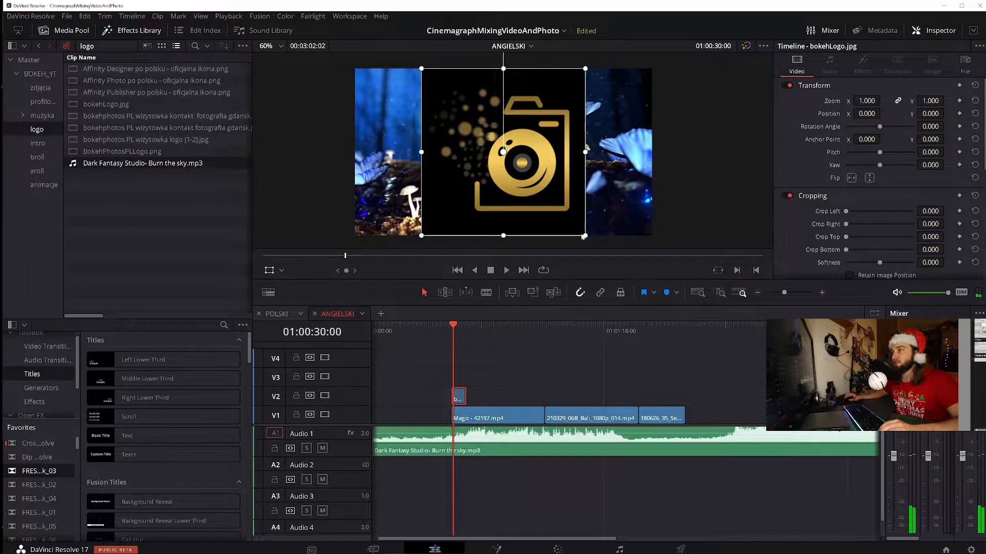
left_click_drag(544, 234, 532, 195)
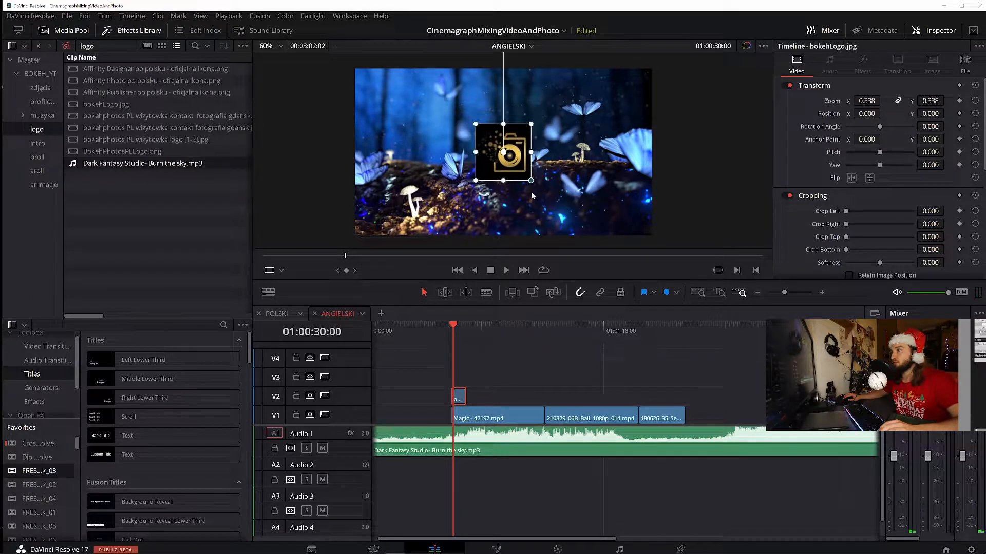
key("space")
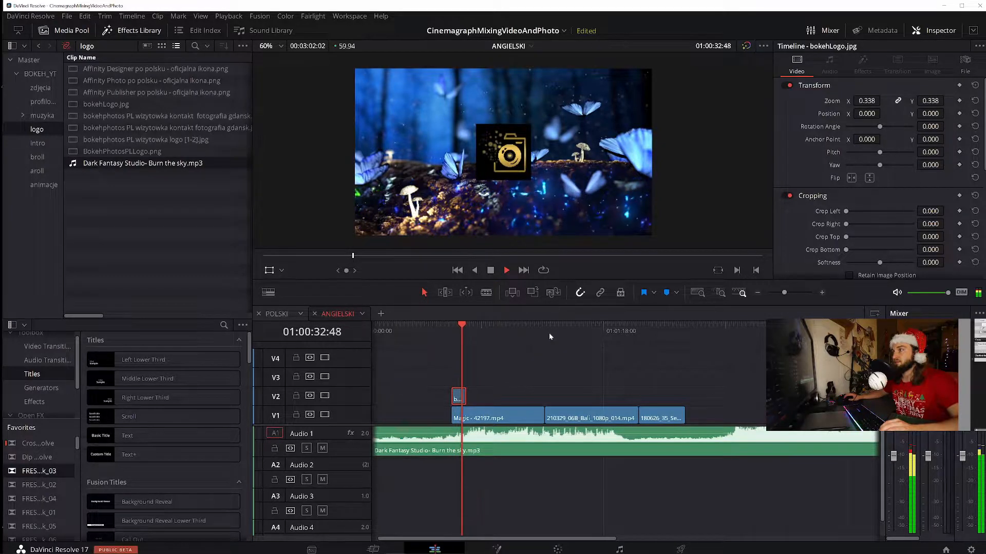
key("space")
Reduce the logo's zoom to 0.260, shift its anchor point to X -5.789, Y 51.436, and replay the opening
left_click_drag(530, 181, 509, 132)
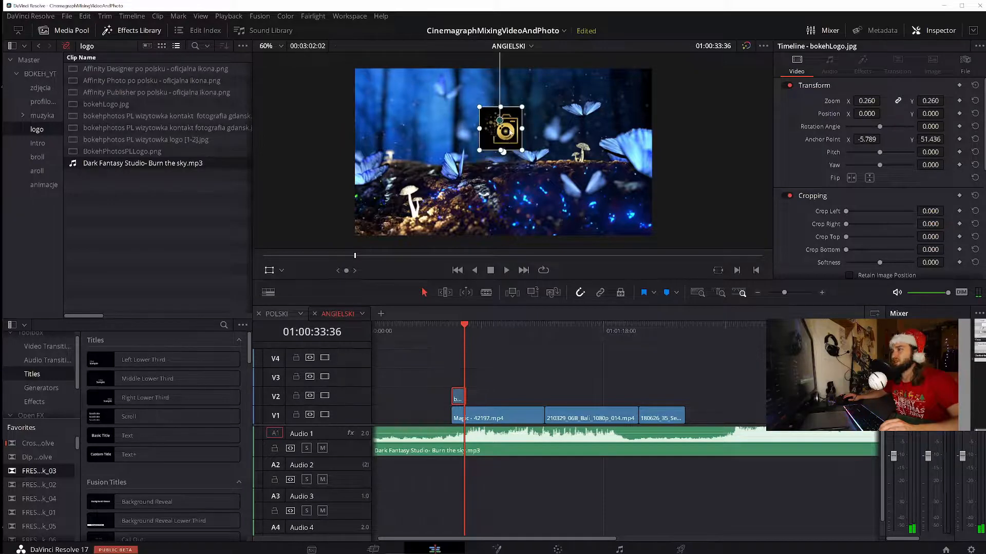
left_click(454, 334)
key("space")
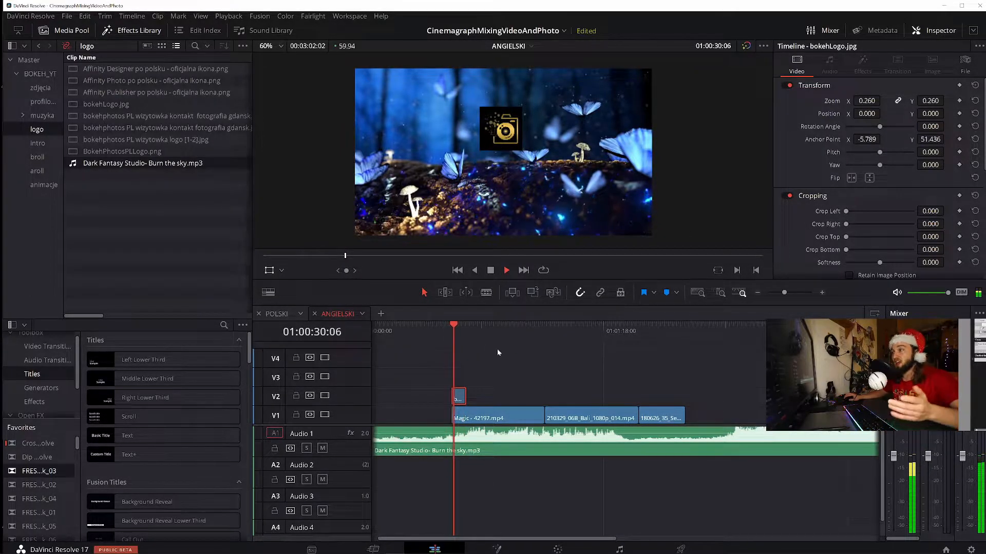
key("space")
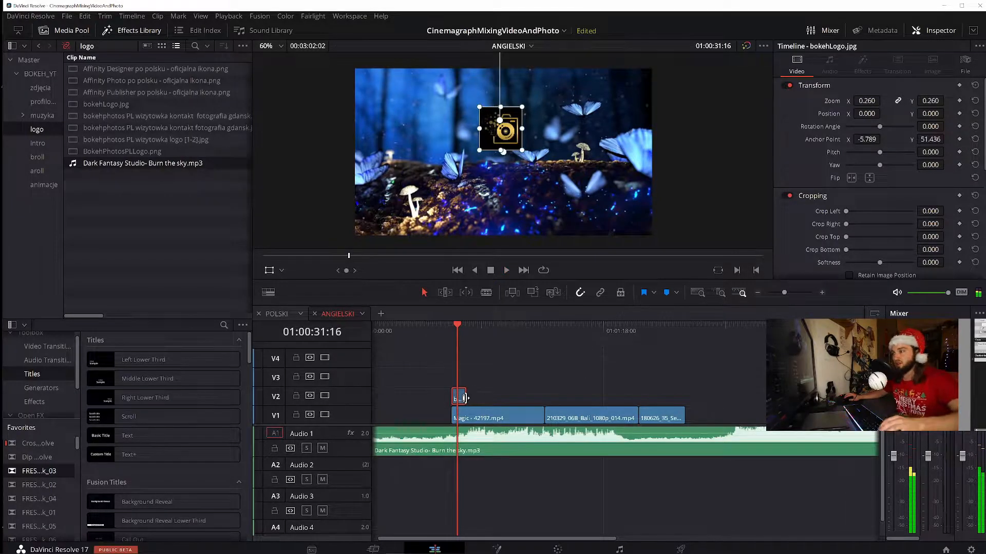
Extend the logo clip on V2 to the end of Magic - 42197.mp4 and play the section with the music
left_click_drag(550, 395, 544, 397)
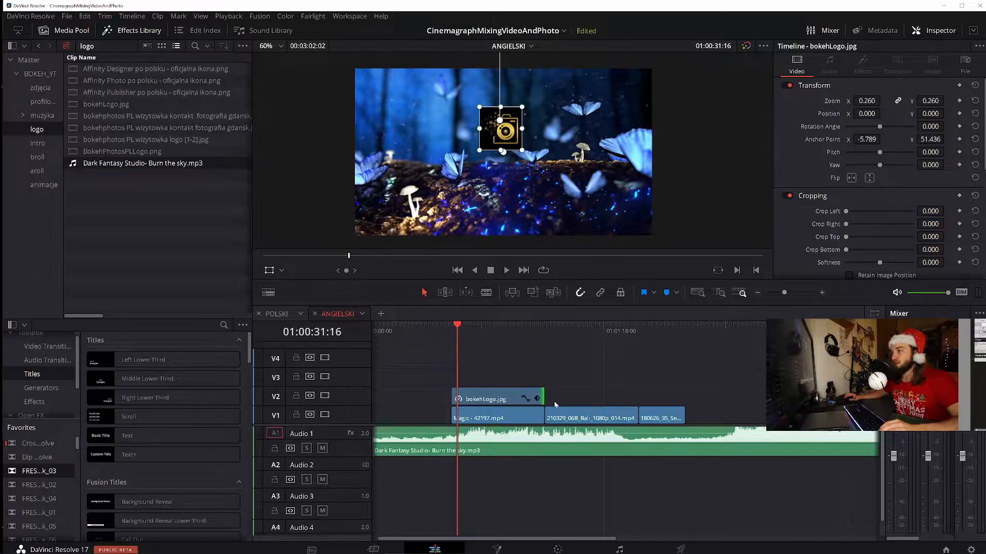
left_click(492, 420)
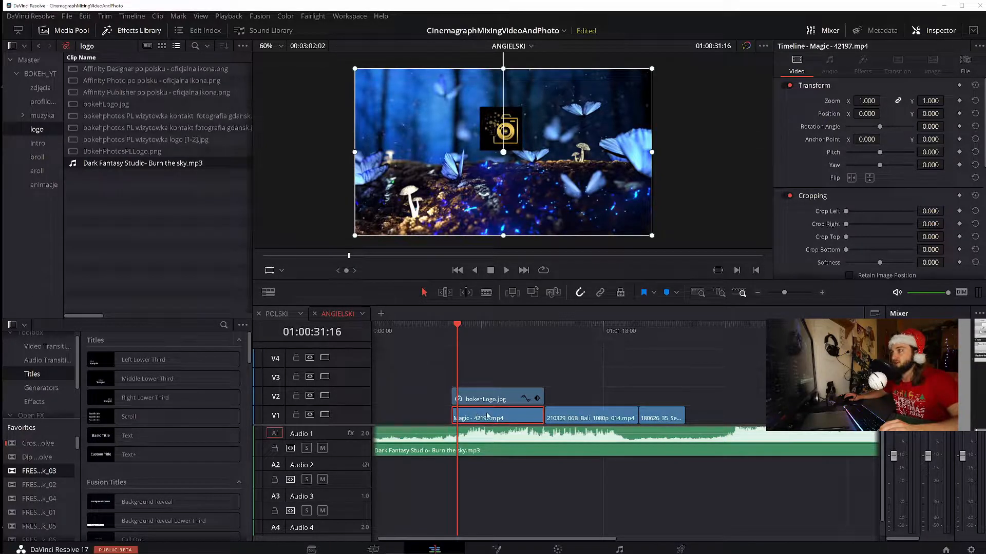
left_click(757, 295)
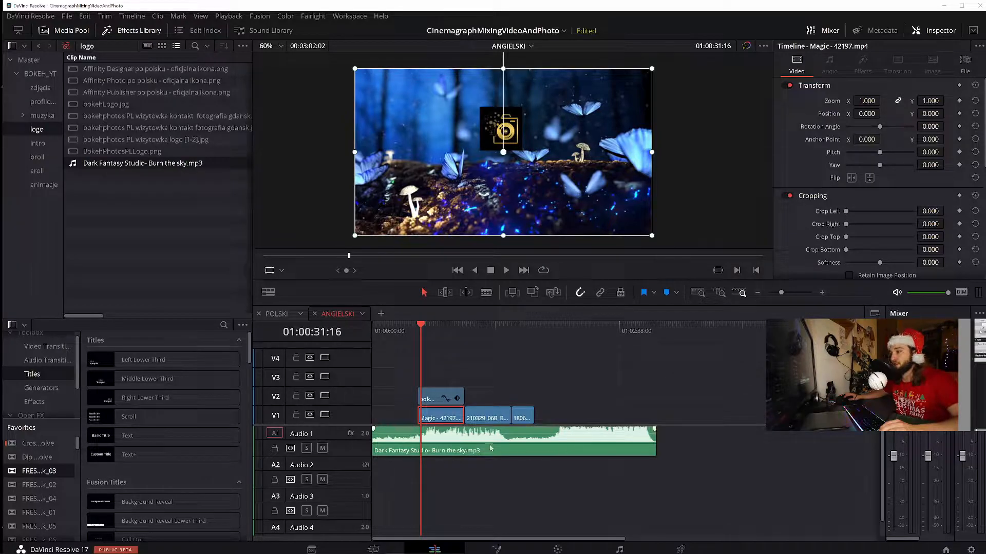
left_click_drag(540, 447, 438, 445)
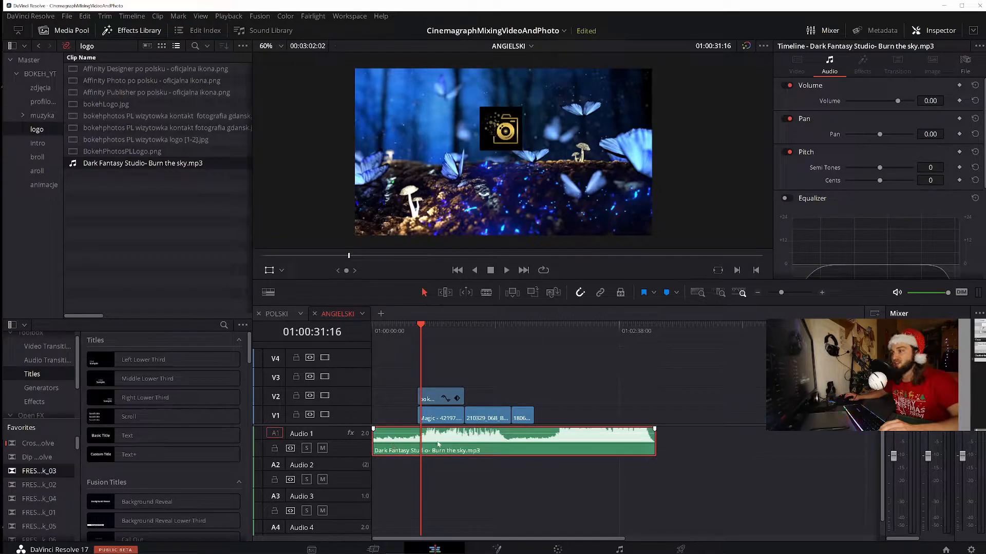
key("space")
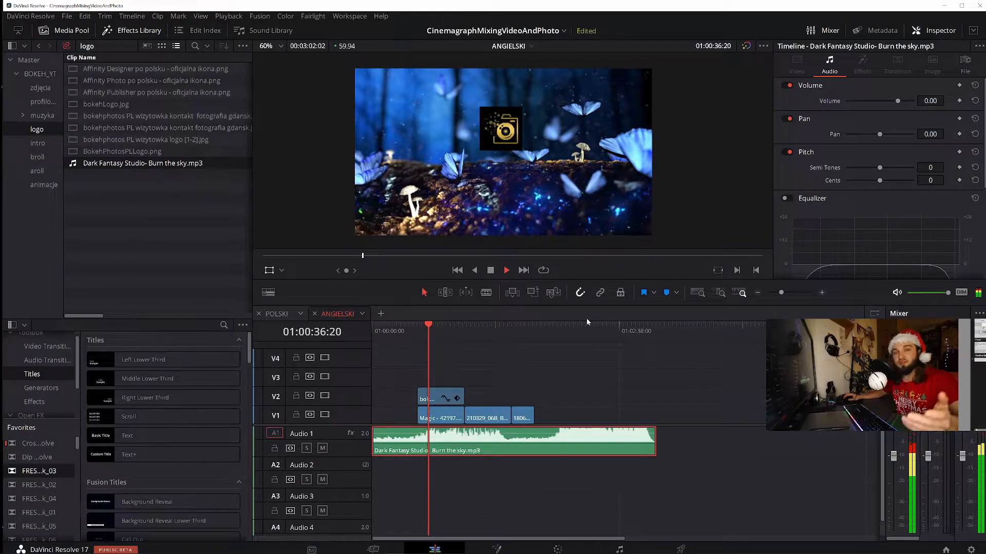
key("space")
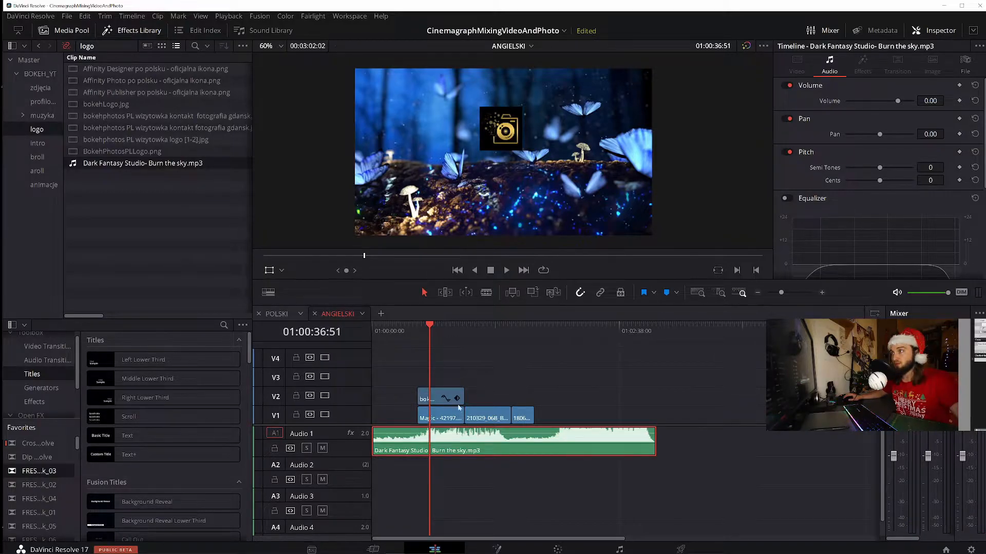
Move the two clips following Magic - 42197.mp4 further along V1 and paste two copies of Magic directly after the original
left_click_drag(493, 394, 748, 417)
left_click(439, 417)
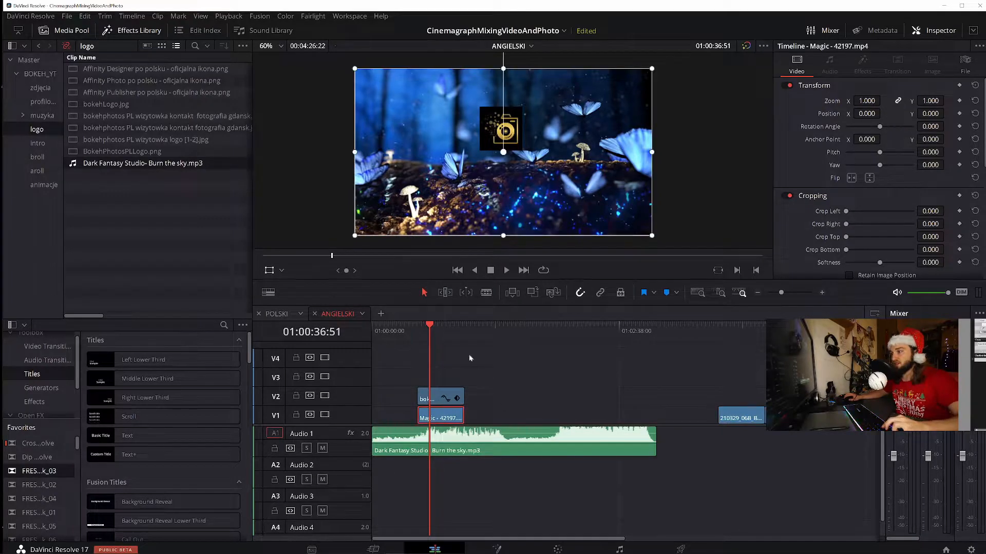
key("ctrl+c")
key("Down")
key("ctrl+v")
left_click_drag(528, 334, 519, 331)
key("ctrl+v")
Duplicate the three consecutive Magic clips on V1 and place the copies right behind them
left_click_drag(577, 414, 425, 419)
key("ctrl+c")
key("ctrl+v")
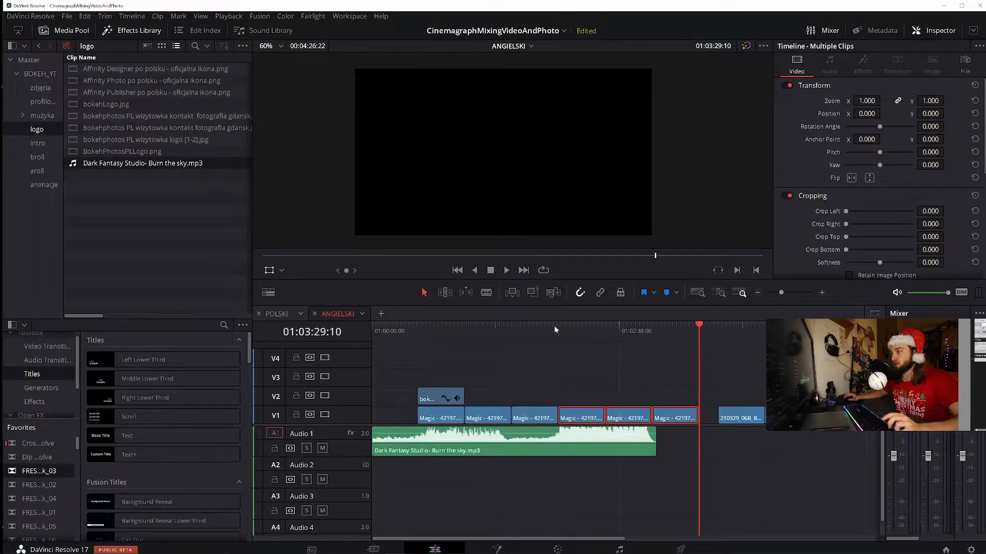
Shift the music on Audio 1 so it ends with the last Magic clip, and play from 01:02:12:18
left_click_drag(697, 325, 578, 360)
mouse_move(525, 454)
left_mouse_down()
mouse_move(607, 455)
mouse_move(553, 452)
left_mouse_up()
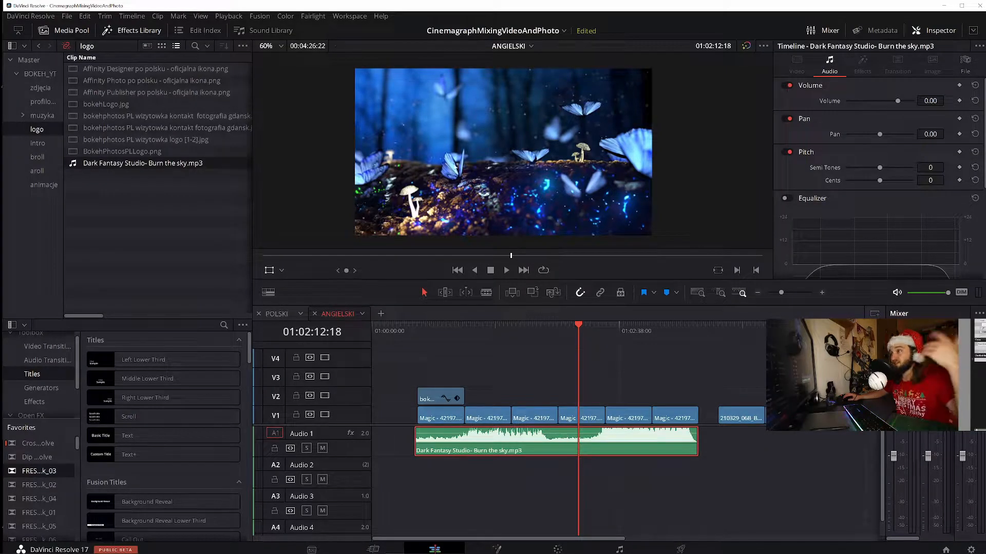
left_click(507, 270)
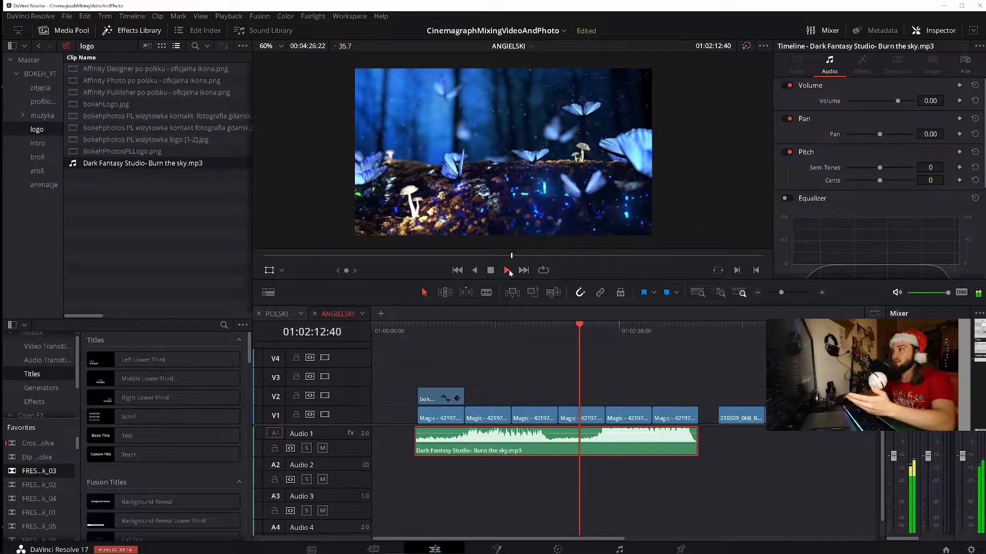
left_click(489, 273)
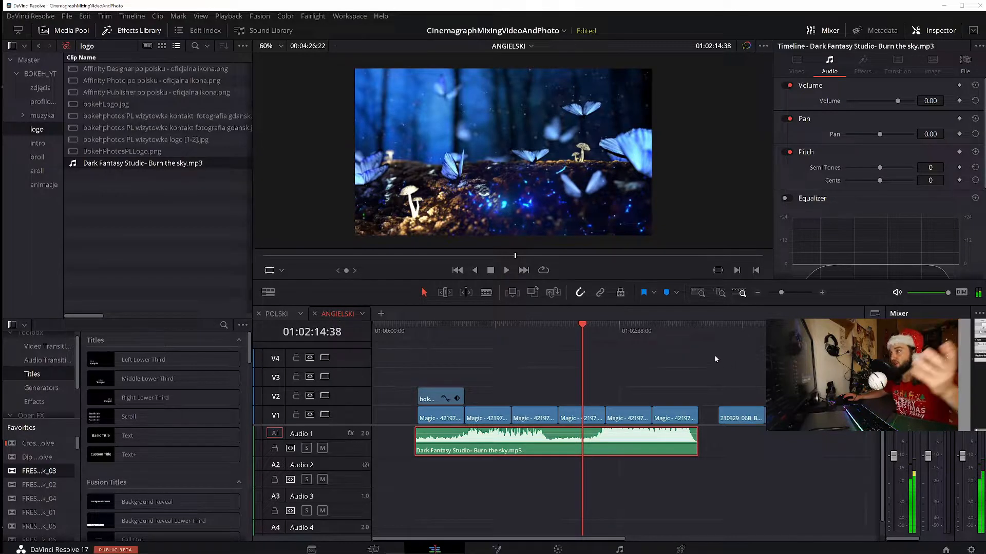
Play parts of the rainy ground clip and the night city traffic clip at the end of V1 to examine their motion
left_click(720, 333)
left_click(732, 331)
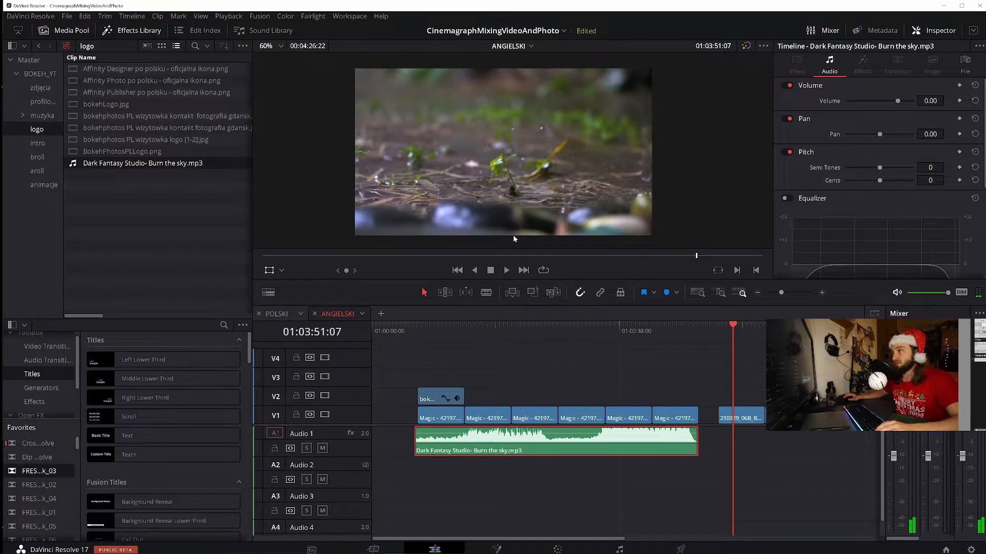
key("space")
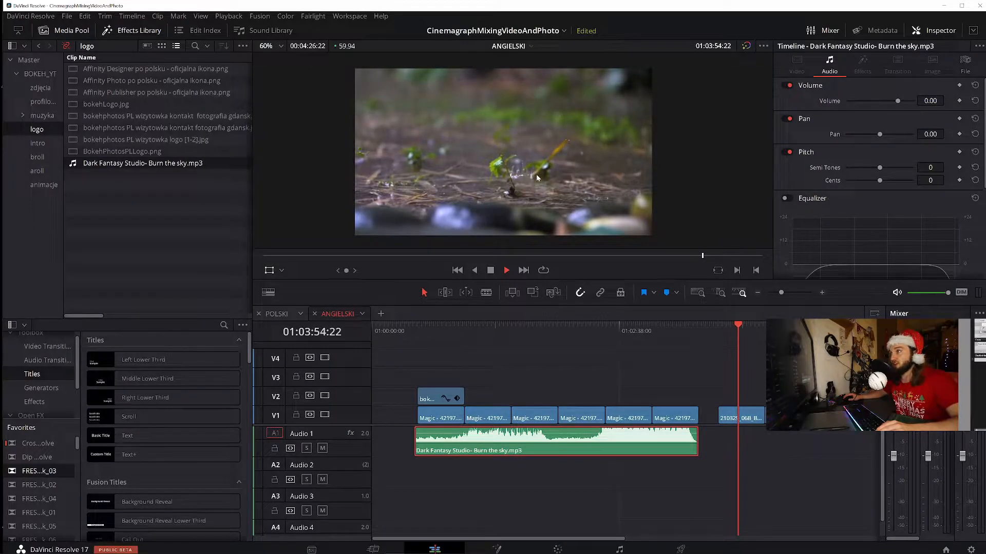
key("space")
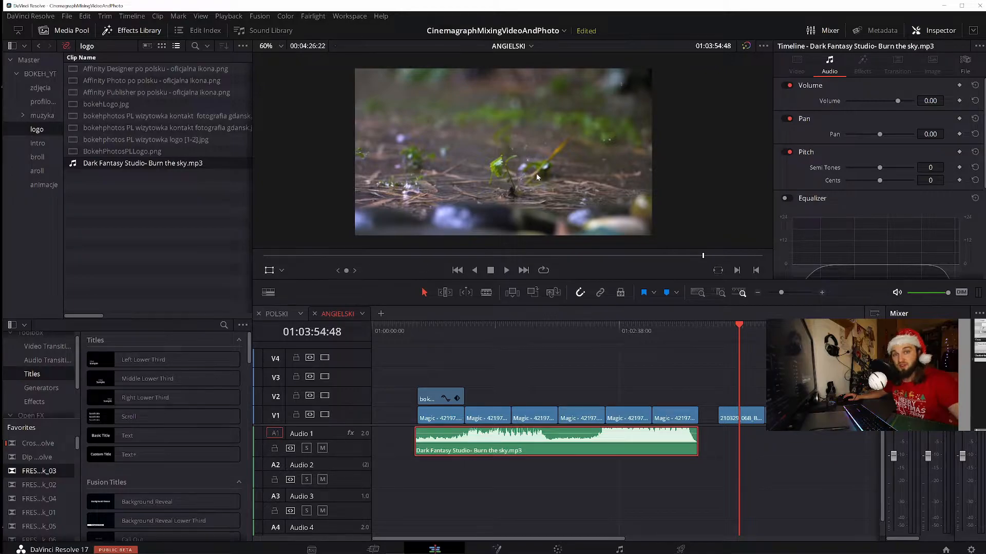
key("Down")
key("Down")
key("Up")
key("space")
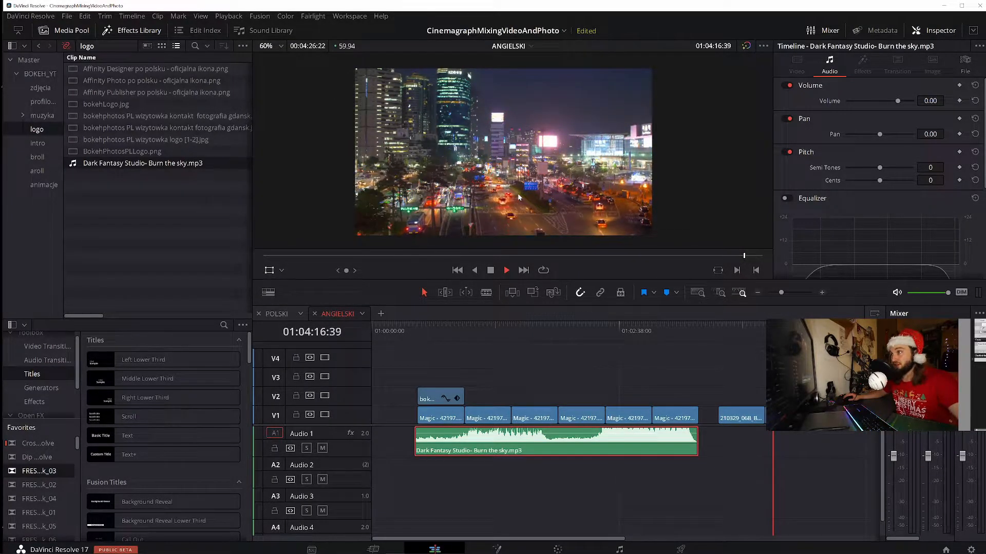
key("space")
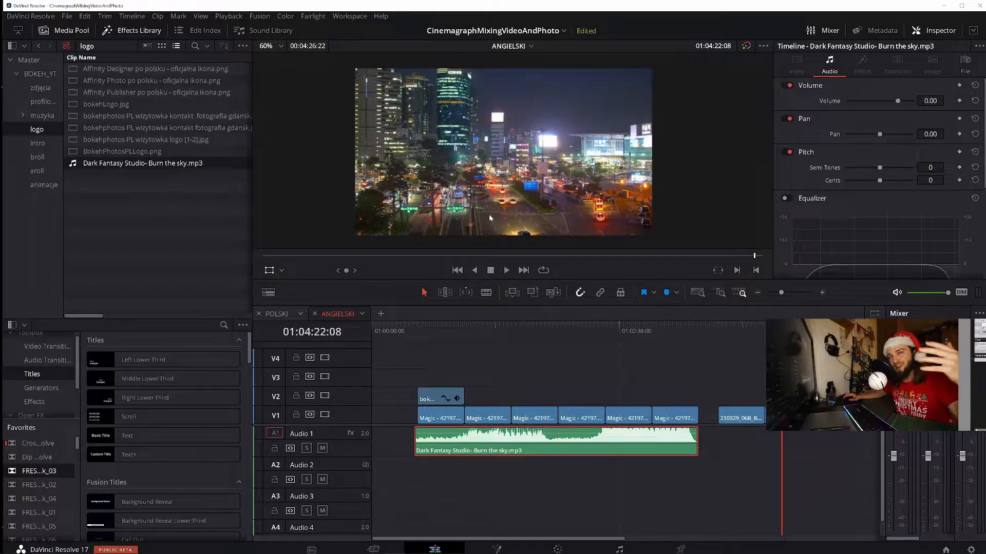
Clear all clips from the timeline and add the Example 2 - fire camp cinemagraph folder from File Explorer to V1
left_click_drag(424, 378, 786, 485)
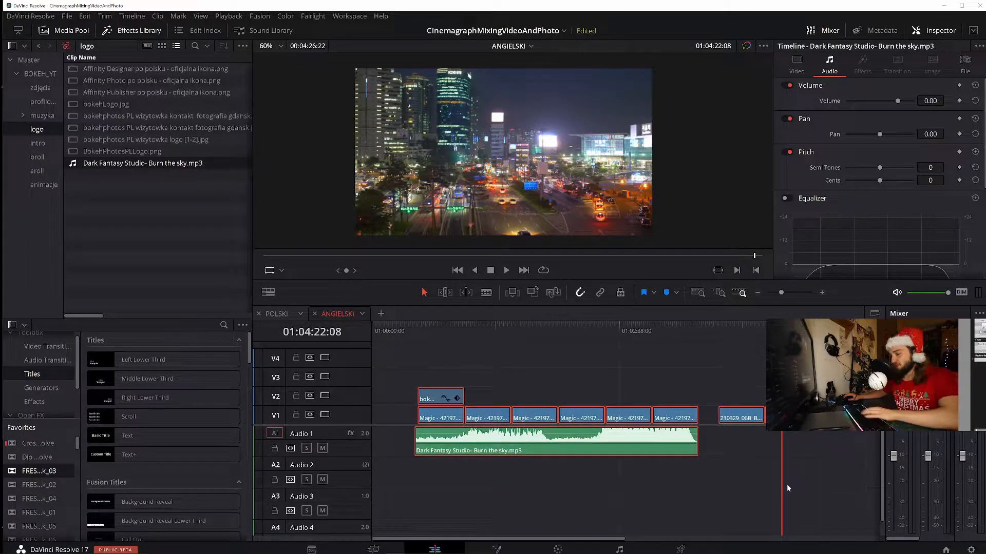
key("Delete")
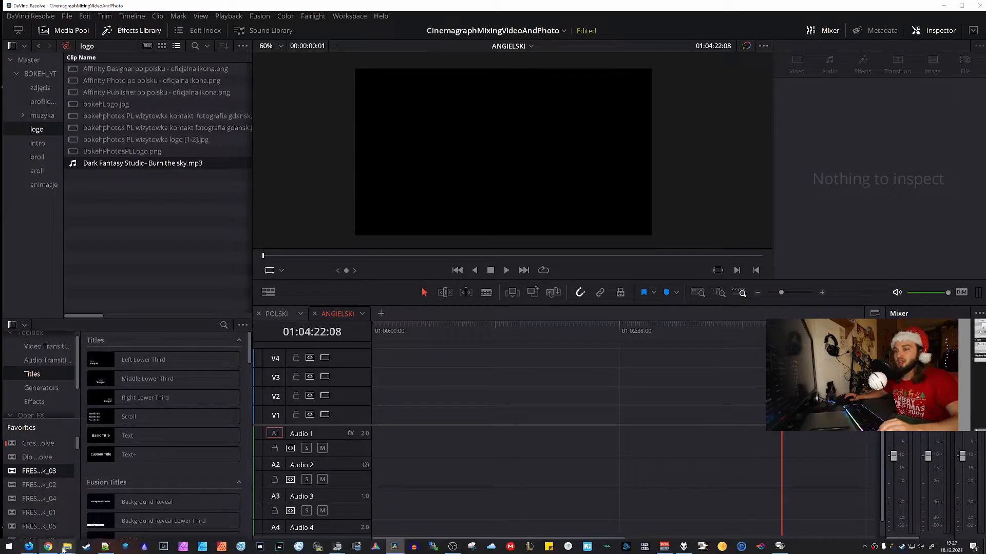
left_click(62, 548)
left_click(459, 353)
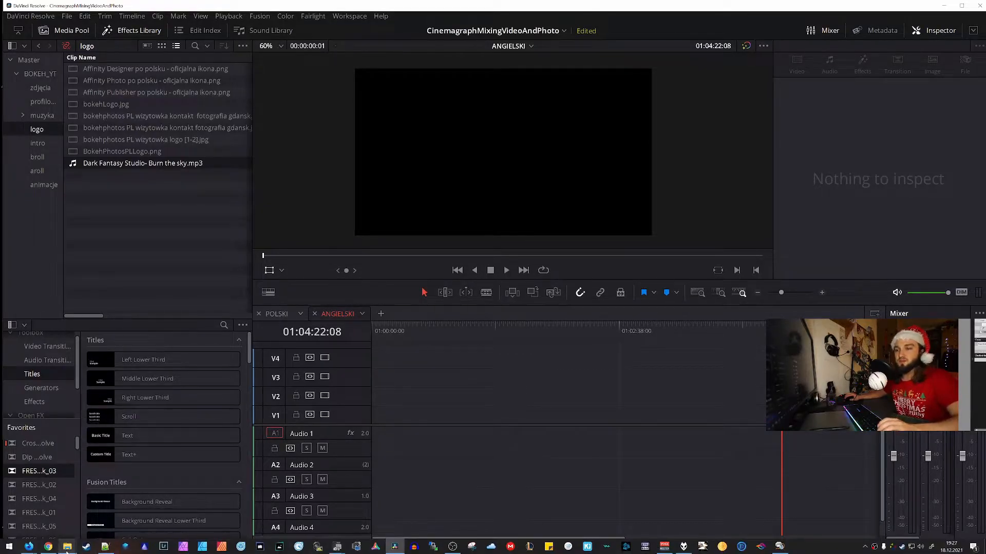
mouse_move(67, 548)
left_click(41, 510)
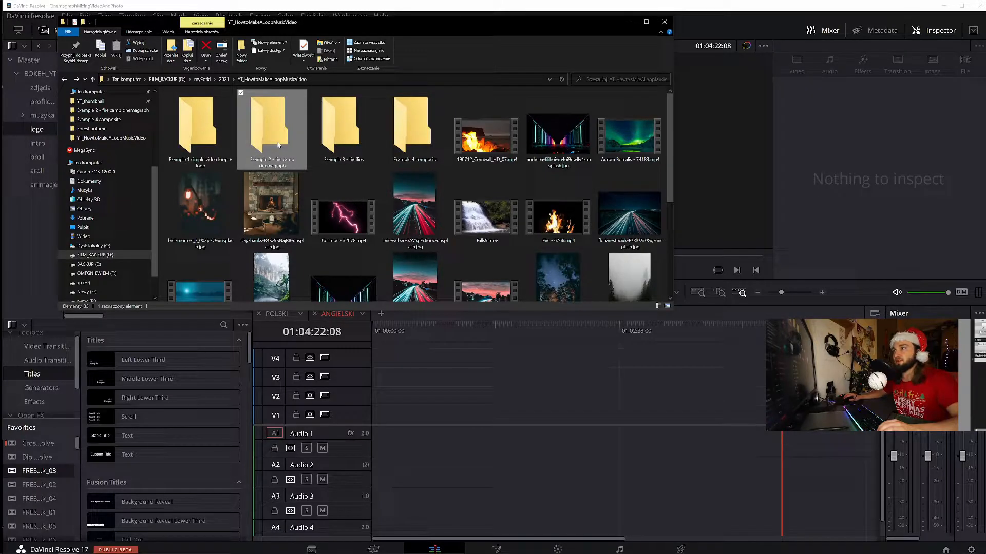
left_click_drag(304, 144, 429, 416)
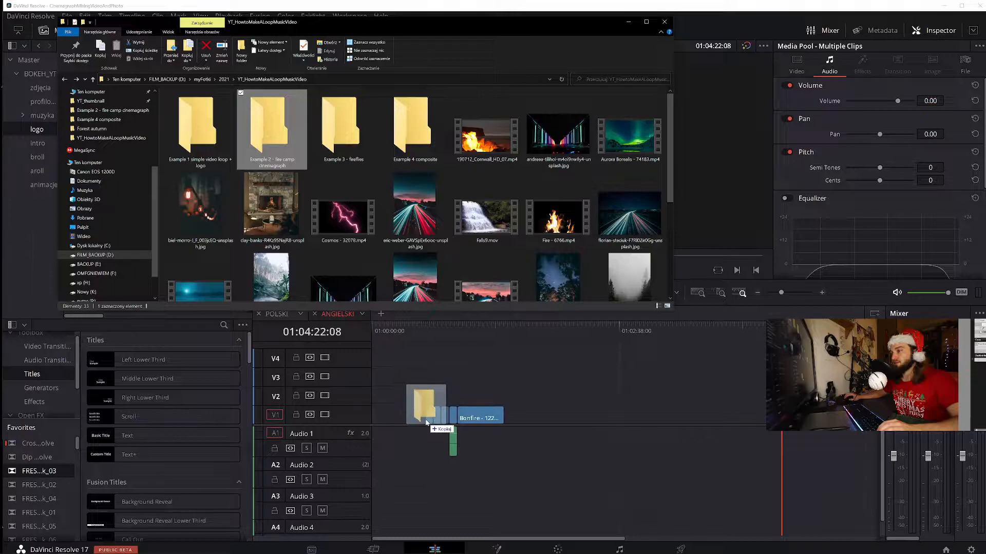
Delete the short audio clip on Audio 1 that came with the pexels video, keeping the clips on V1
left_click(442, 326)
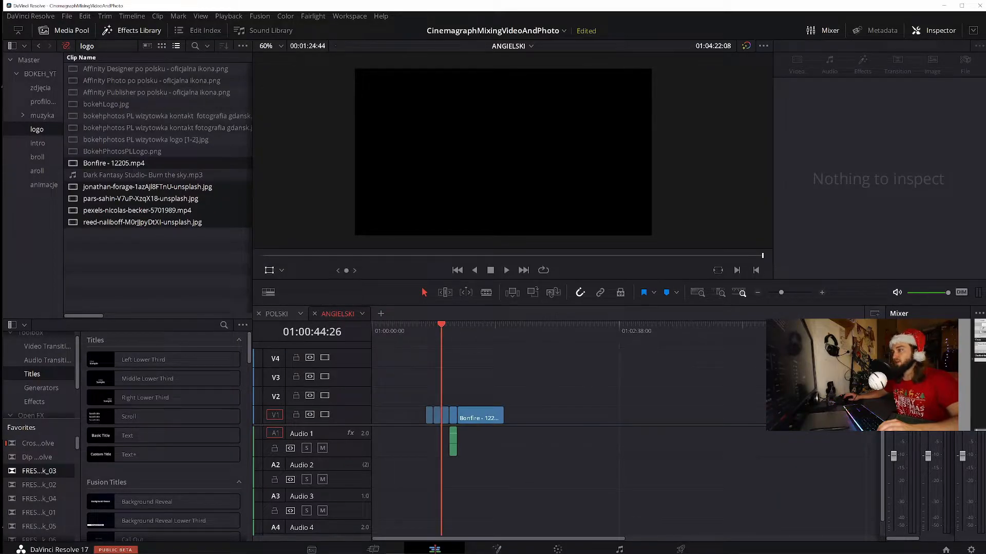
left_click(823, 292)
left_click(824, 292)
left_click_drag(764, 462, 627, 436)
key("Delete")
left_click_drag(615, 540, 666, 529)
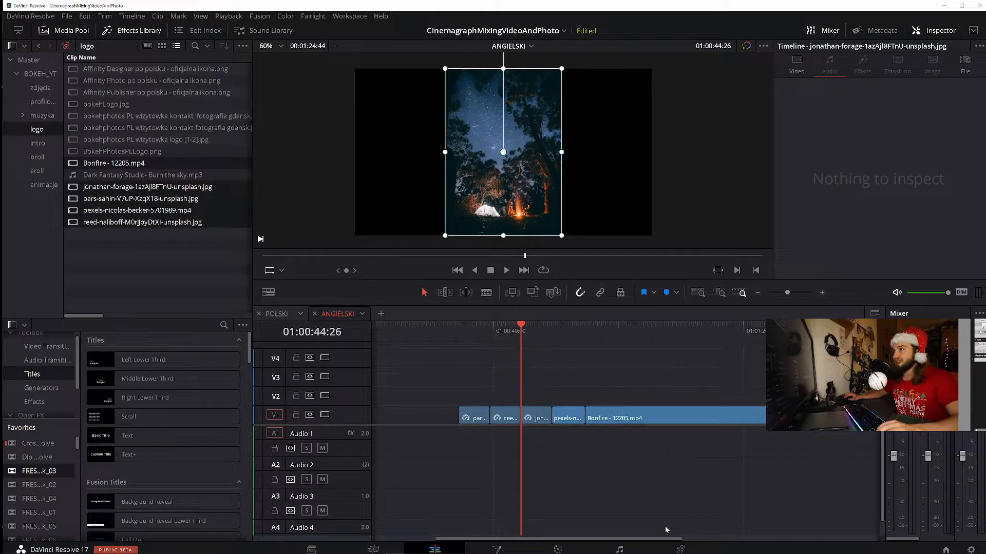
Preview the three imported photos and the pexels video on V1 one after another
left_click(473, 324)
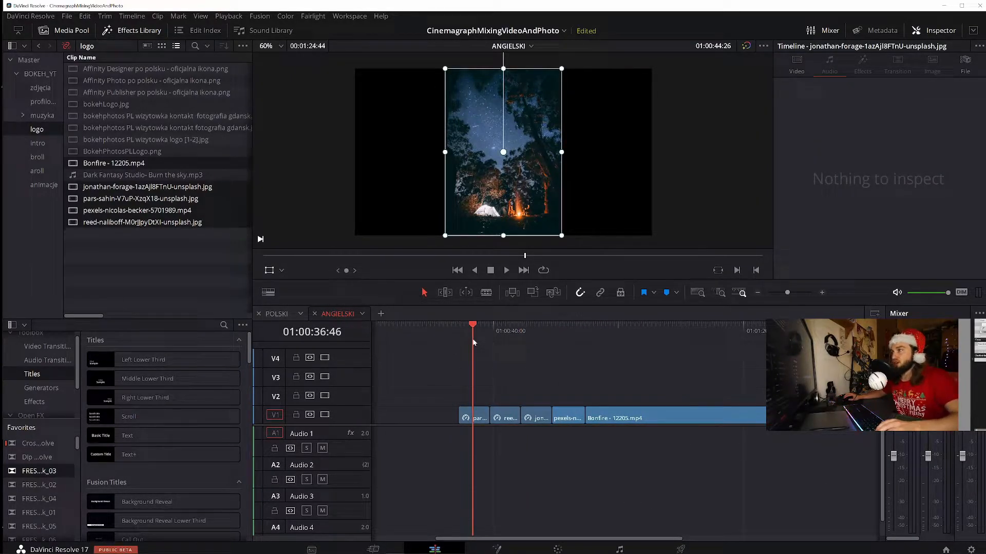
left_click(506, 326)
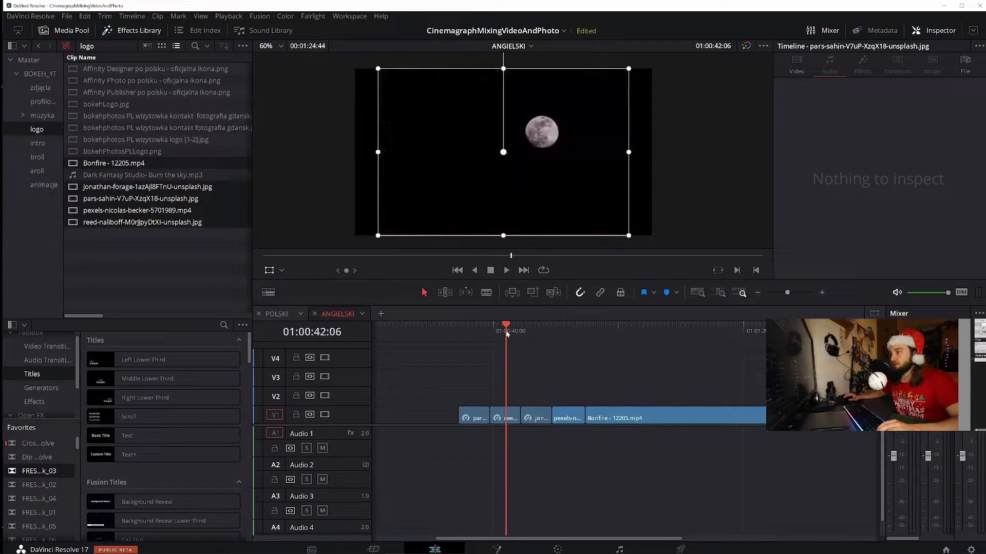
left_click(534, 327)
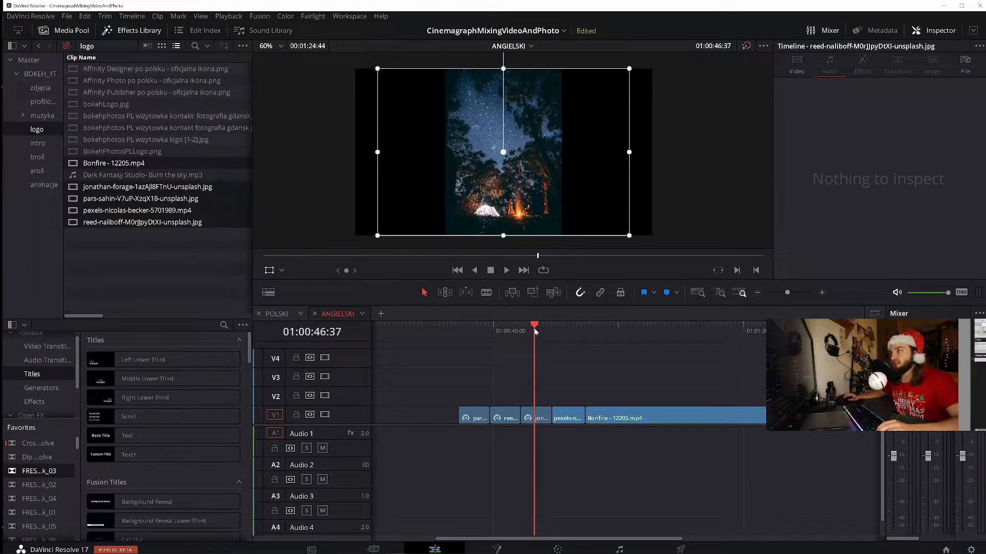
left_click(569, 338)
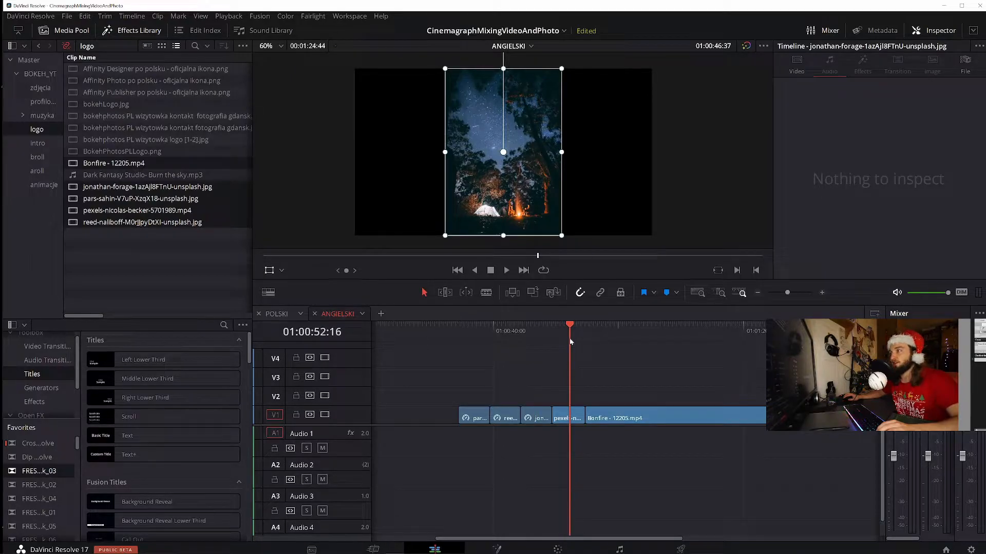
Play part of the Bonfire - 12205.mp4 clip at the end of V1 to examine the flame motion
key("space")
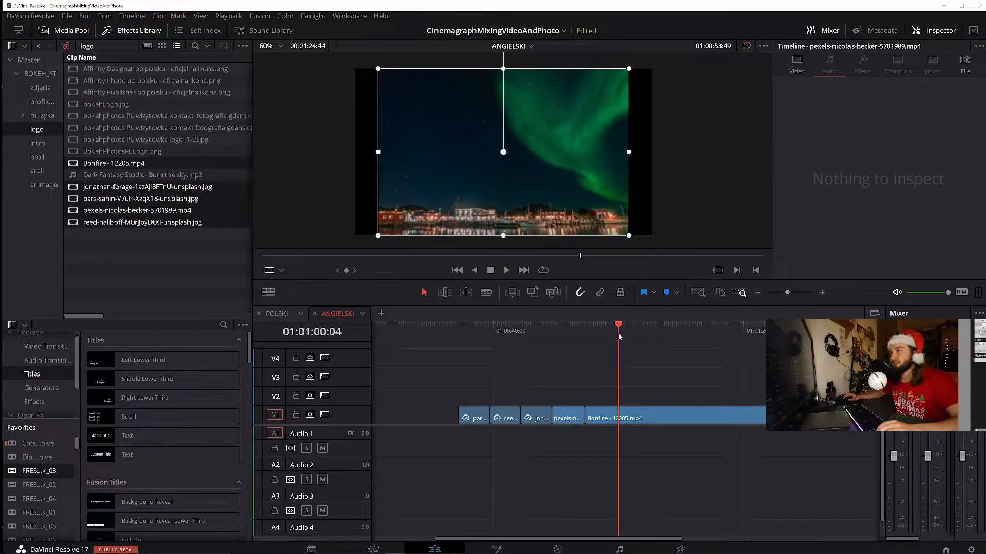
key("space")
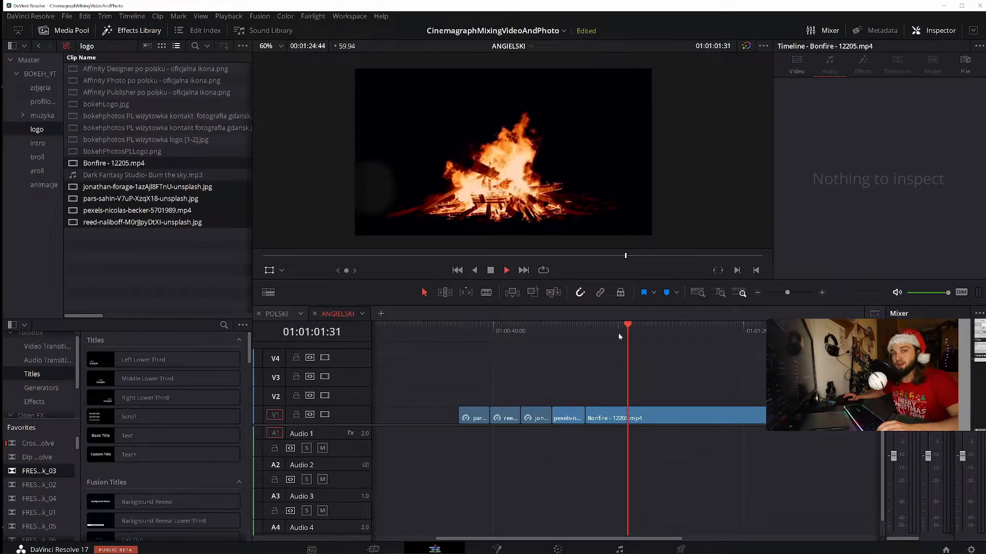
key("space")
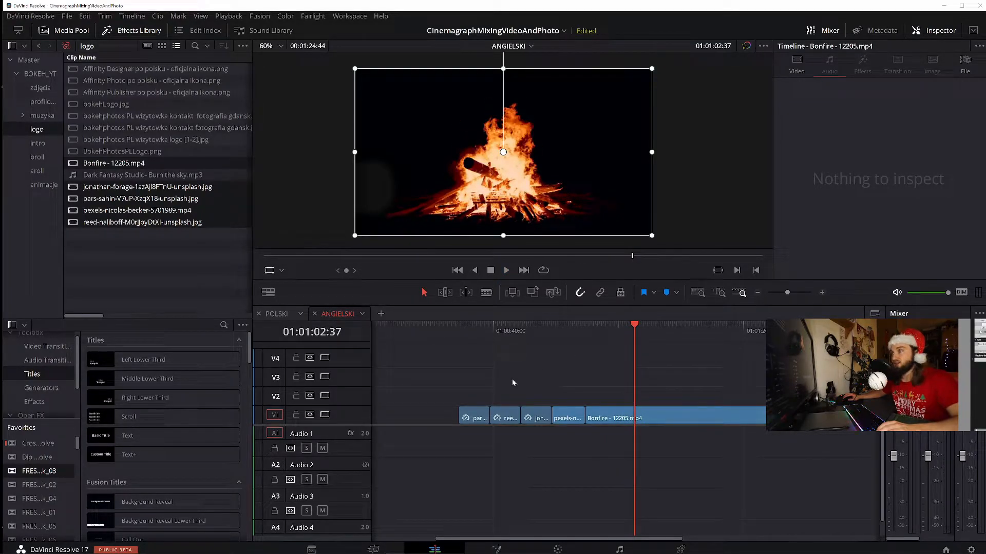
Extend the pars-sahin tent photo earlier on V1 and stack Bonfire - 12205.mp4 above it on V2, trimmed to end with the photo
left_click(466, 418)
scroll(577, 380, "left", 3)
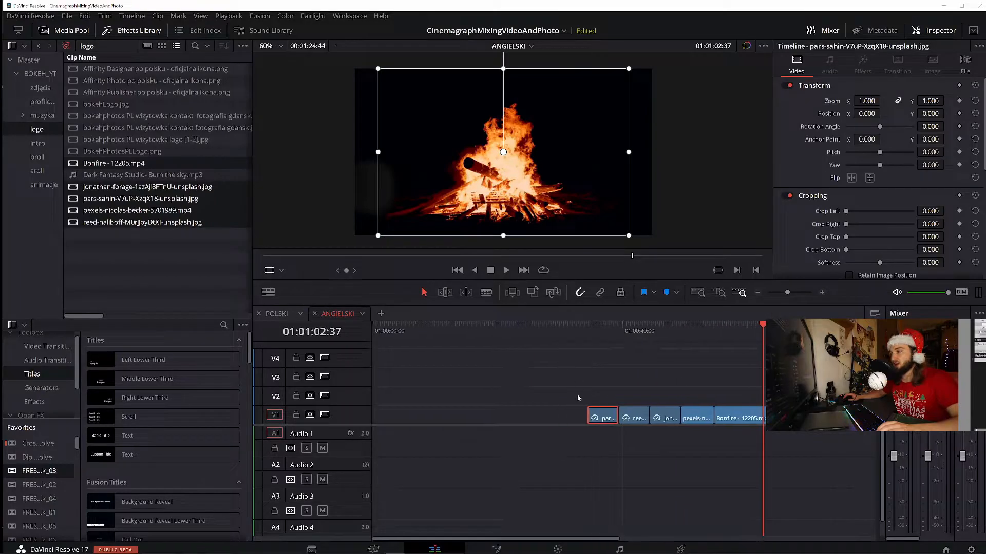
left_click(600, 333)
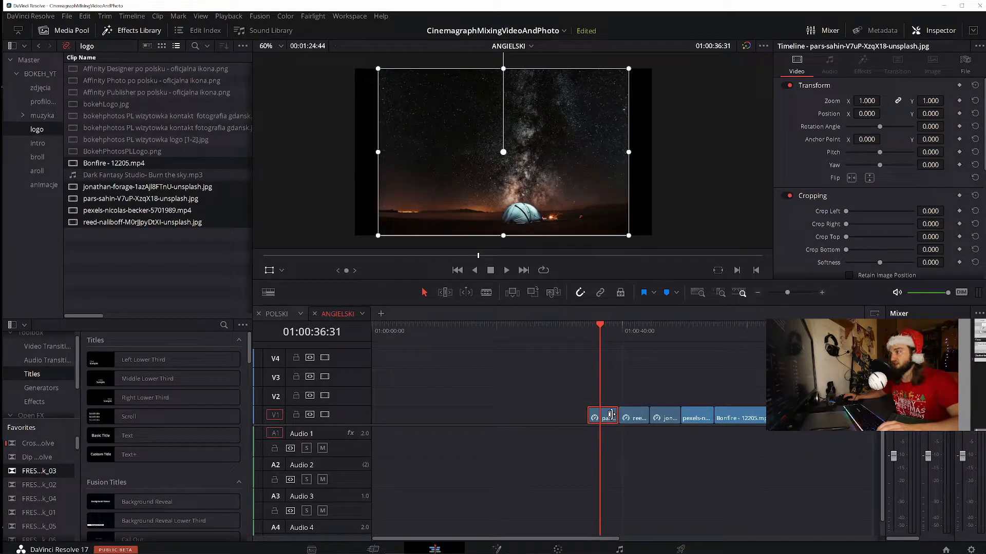
left_click_drag(606, 417, 436, 413)
left_click(460, 328)
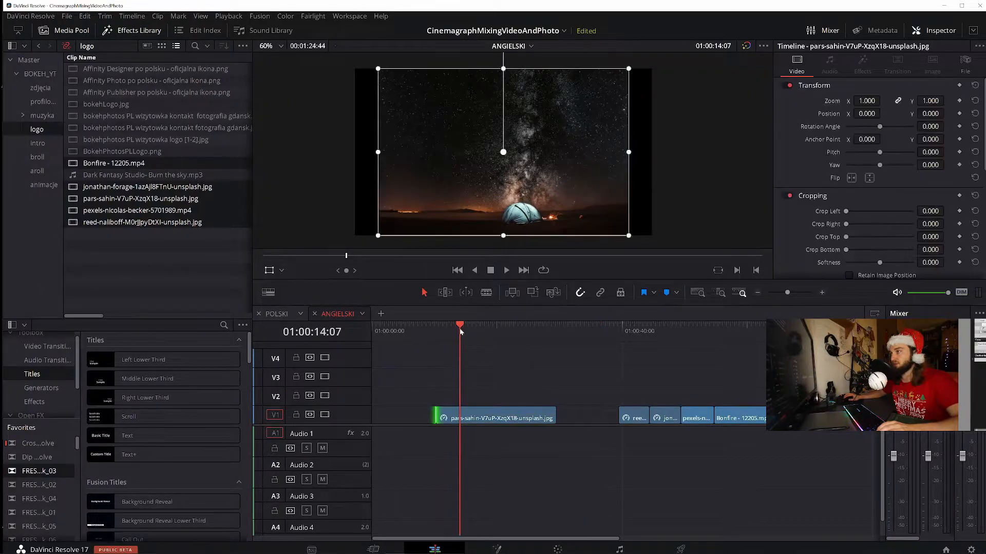
left_click_drag(769, 429, 501, 398)
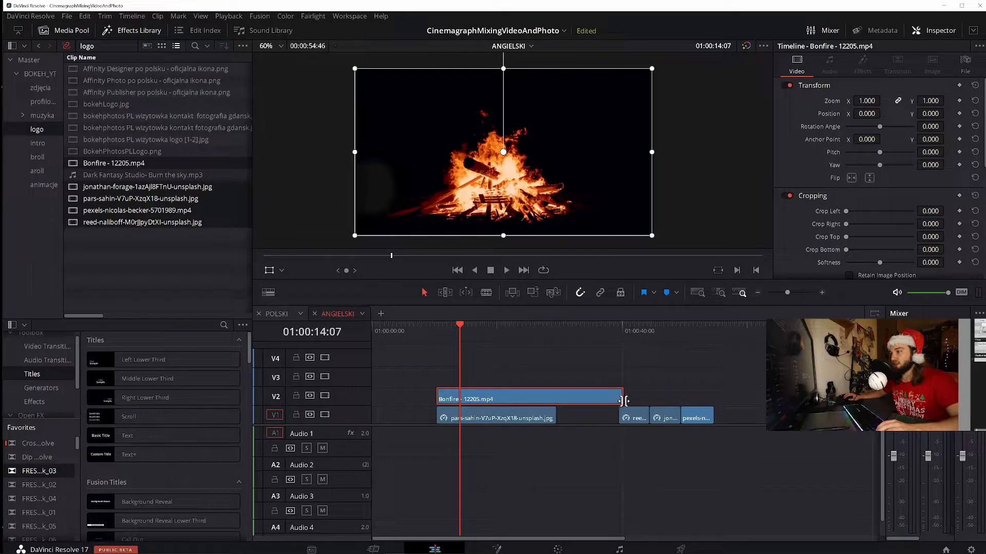
left_click_drag(564, 397, 557, 400)
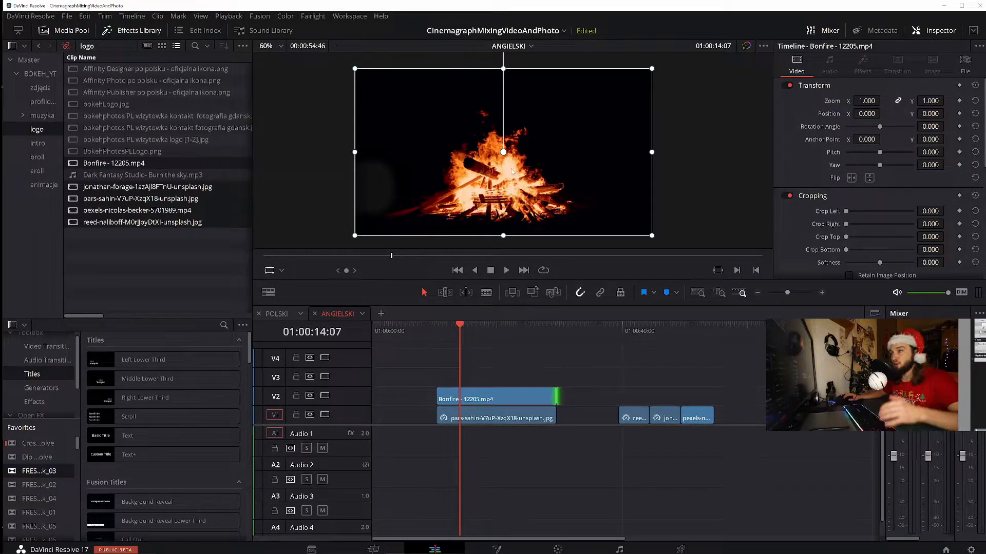
Shrink the Bonfire clip to zoom X 0.165, Y 0.177 and place it beside the tent over the photo's campfire
left_click_drag(355, 68, 496, 157)
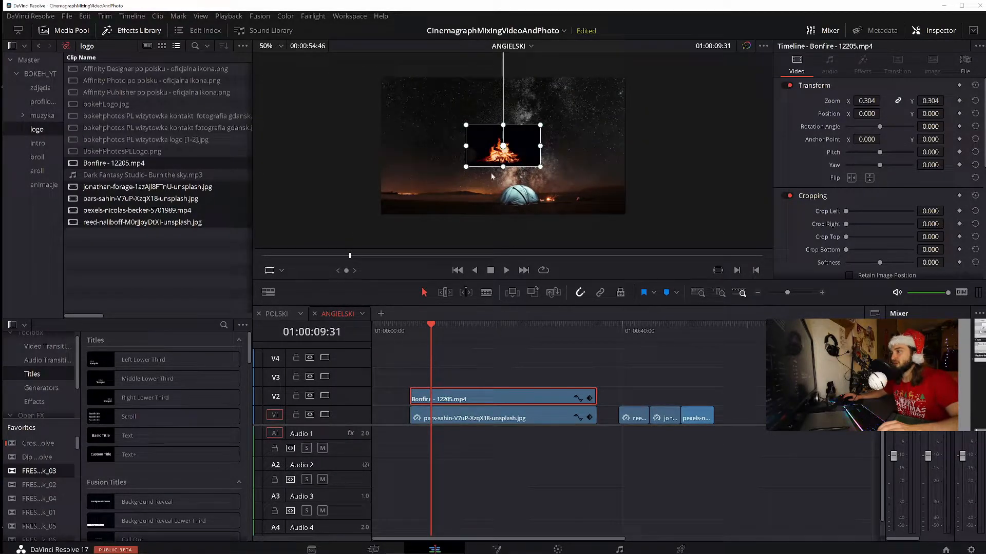
left_click_drag(504, 146, 575, 205)
left_click_drag(517, 167, 564, 181)
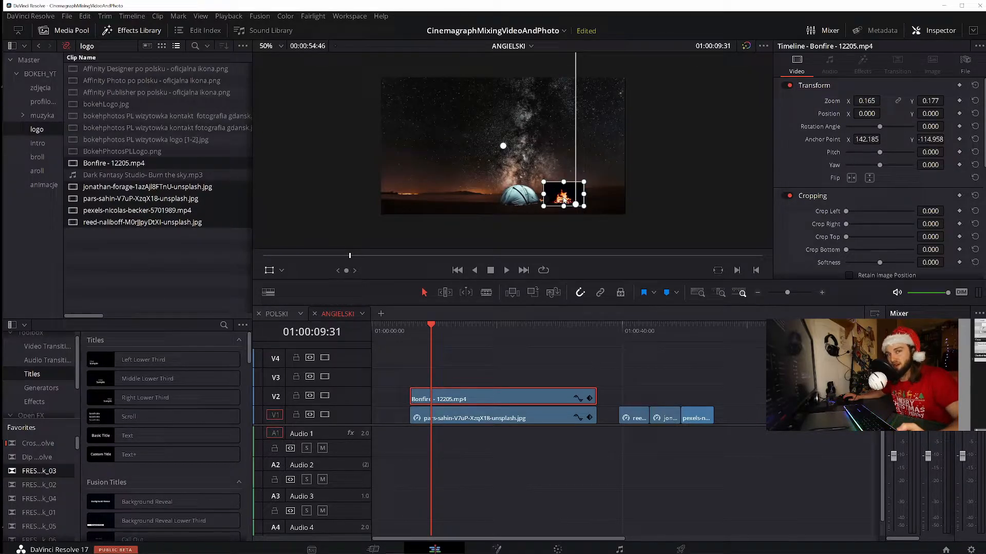
Set the Bonfire clip's composite mode to Add
scroll(817, 201, "down", 3)
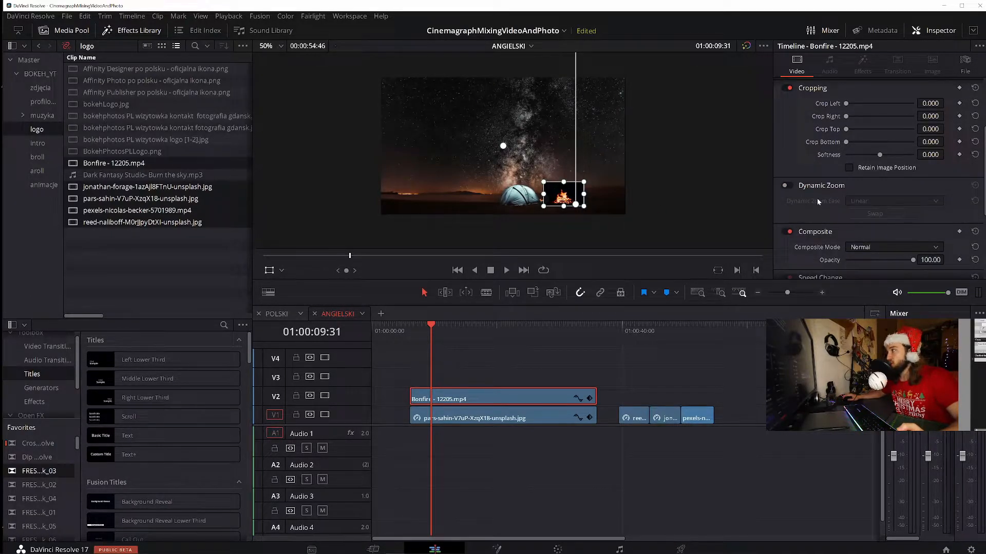
scroll(817, 201, "down", 2)
left_click(870, 202)
left_click(864, 223)
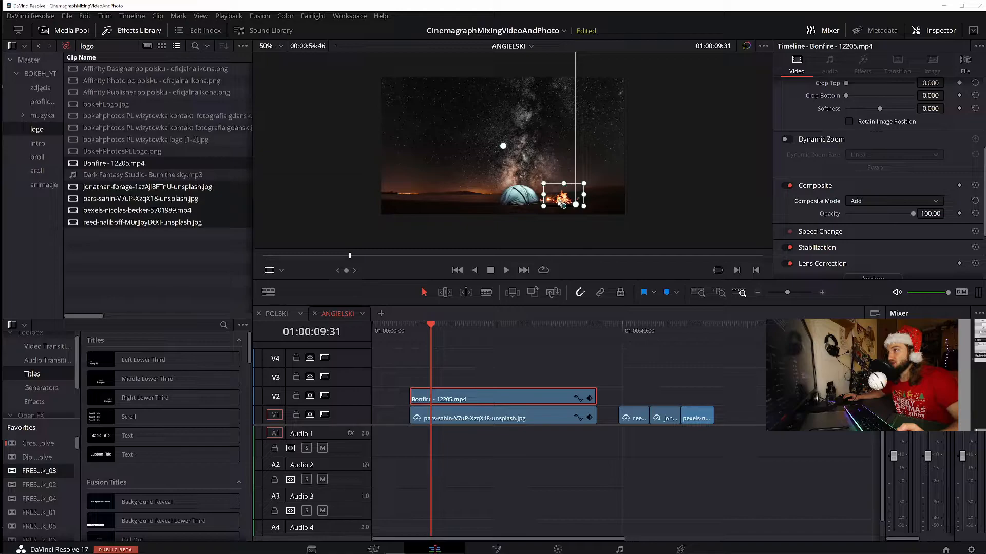
Fine-tune the Bonfire clip's height and position so the flames sit on the photo's campfire right next to the tent
mouse_move(564, 180)
left_mouse_down()
mouse_move(566, 206)
mouse_move(579, 207)
mouse_move(564, 178)
left_mouse_up()
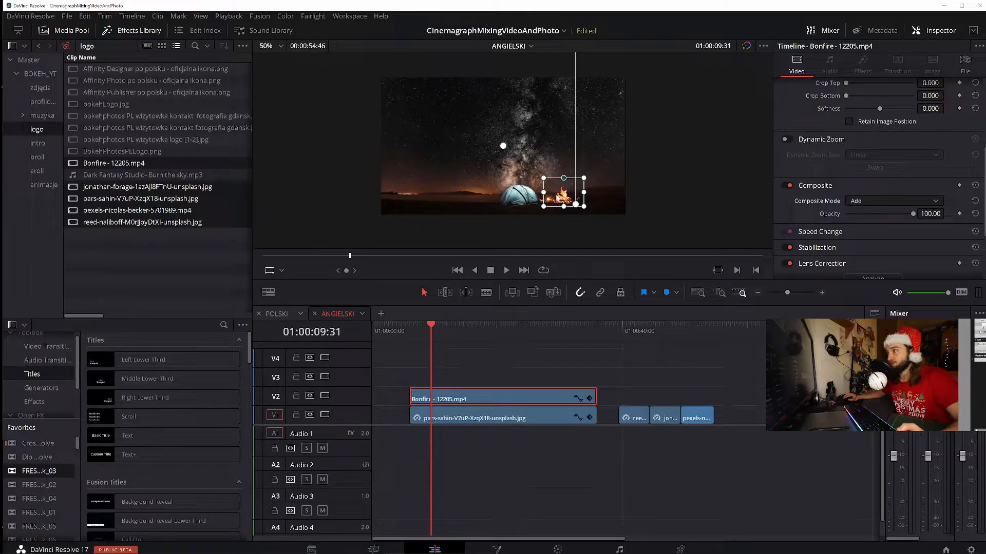
key("ctrl+z")
left_click_drag(505, 146, 497, 144)
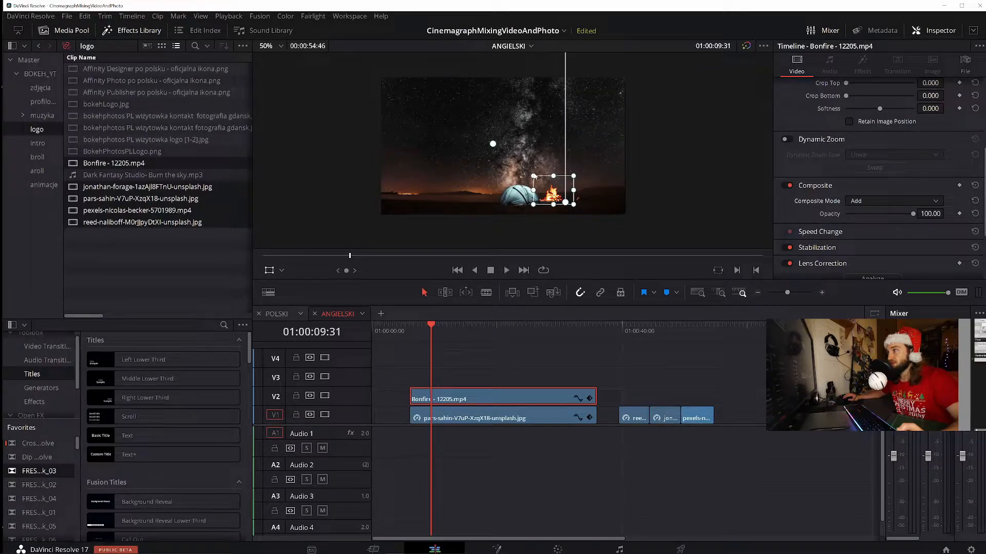
left_click_drag(534, 178, 535, 179)
Play the composite from near its start and examine how the flames blend with the tent photo
left_click(415, 330)
key("space")
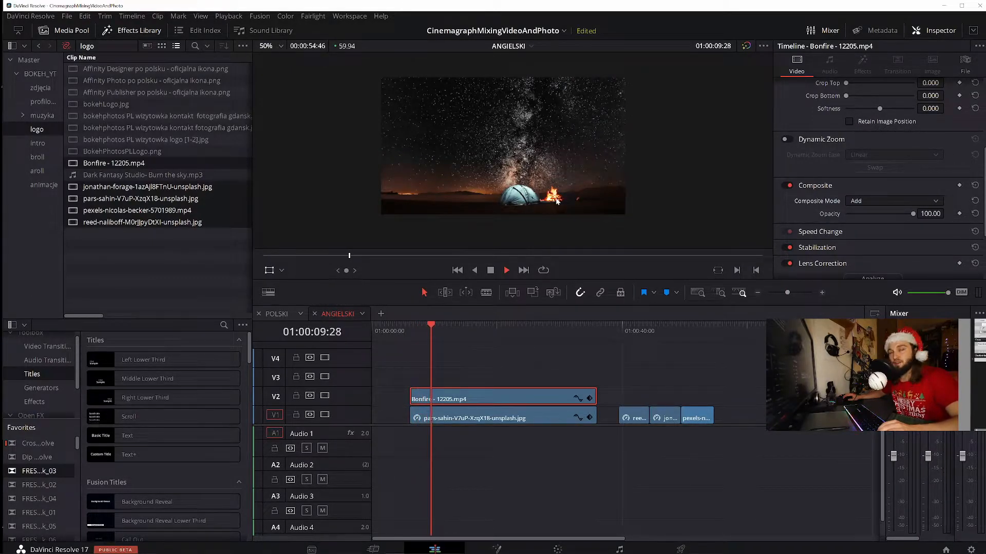
scroll(602, 193, "down", 1)
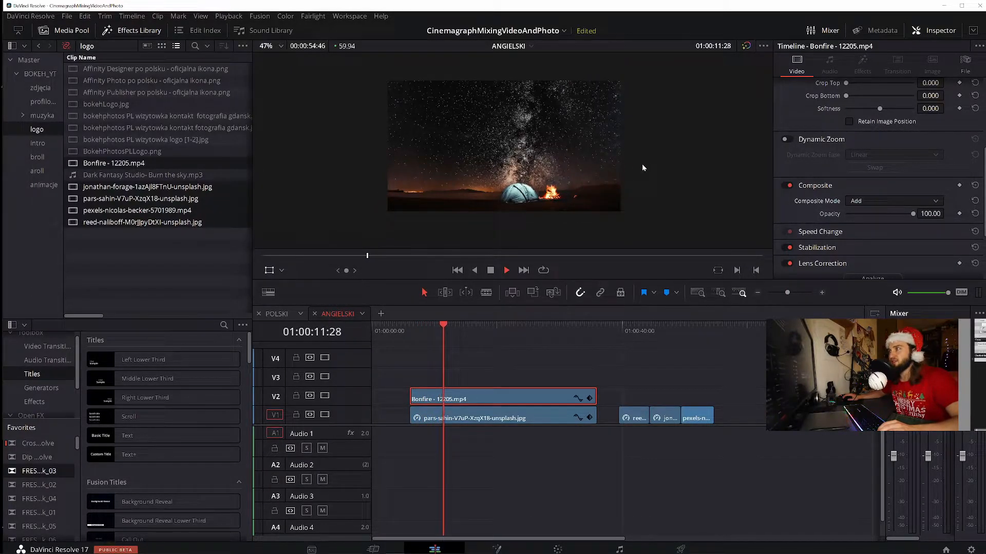
scroll(615, 160, "up", 1)
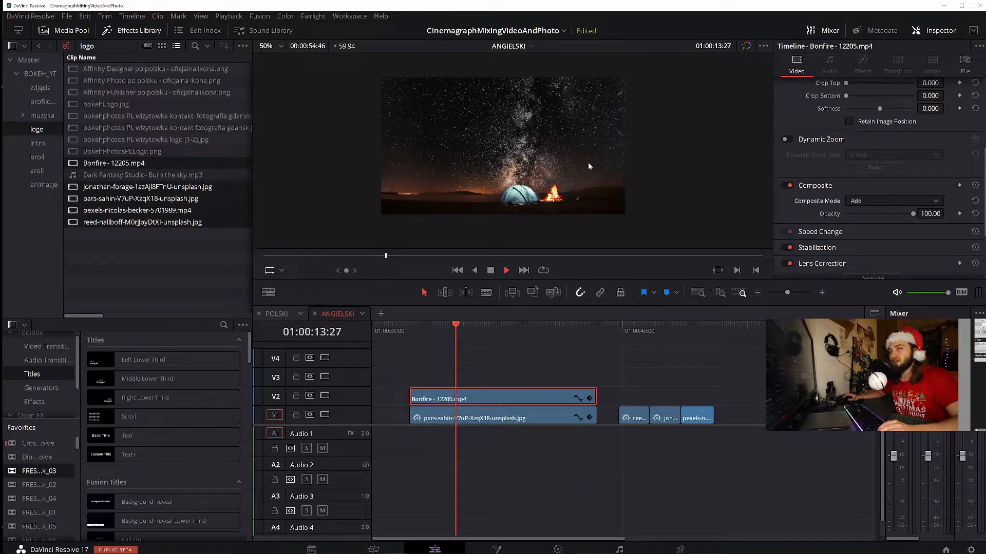
scroll(588, 165, "up", 1)
scroll(588, 162, "down", 1)
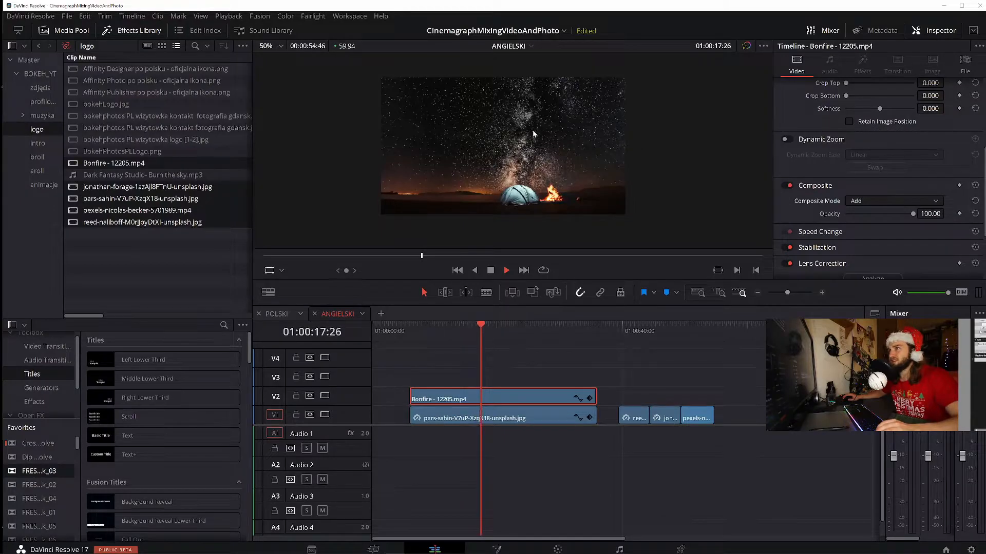
key("space")
left_click_drag(669, 105, 664, 123)
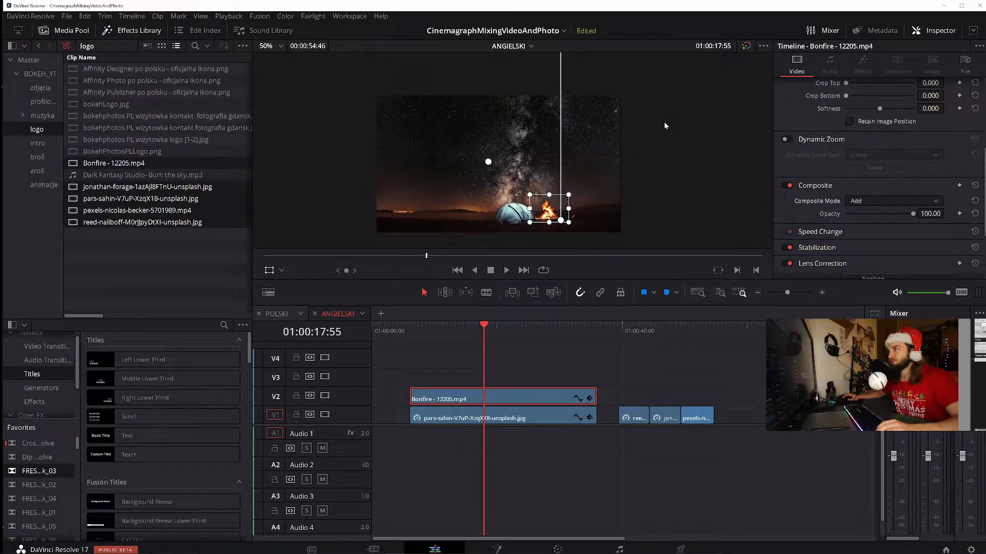
Move the reed-naliboff moon photo to V3 above the Bonfire clip and extend it to the same end point
left_click(651, 332)
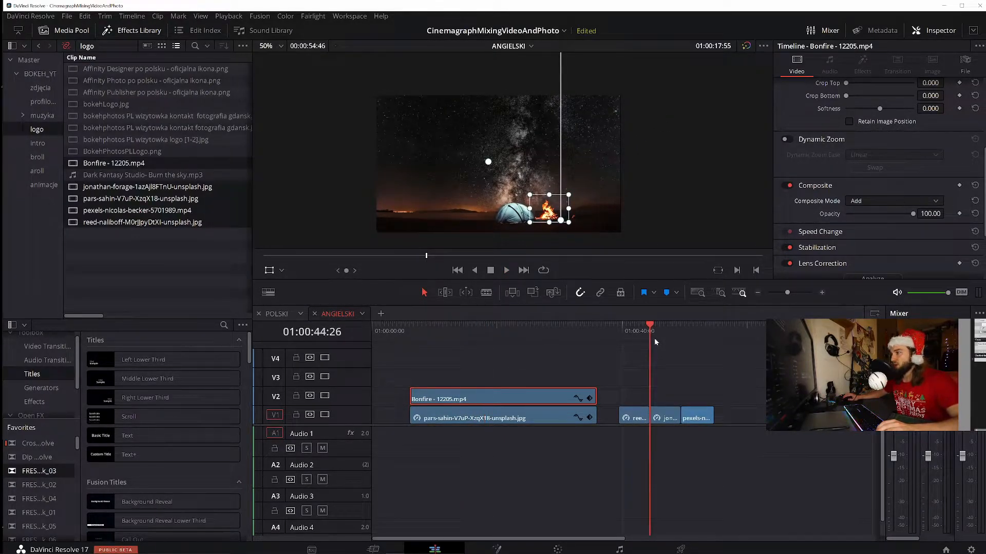
key("space")
left_click(626, 338)
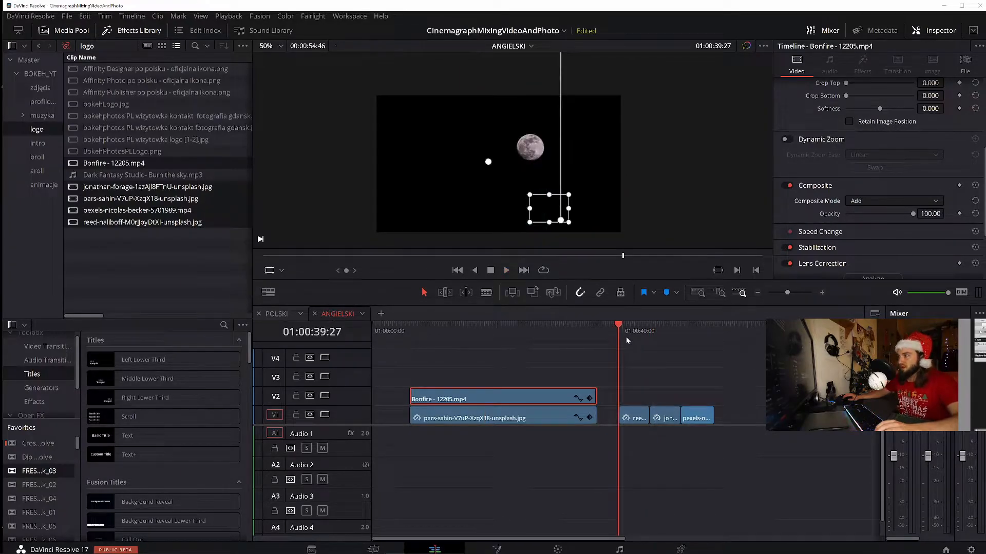
left_click_drag(636, 416, 433, 376)
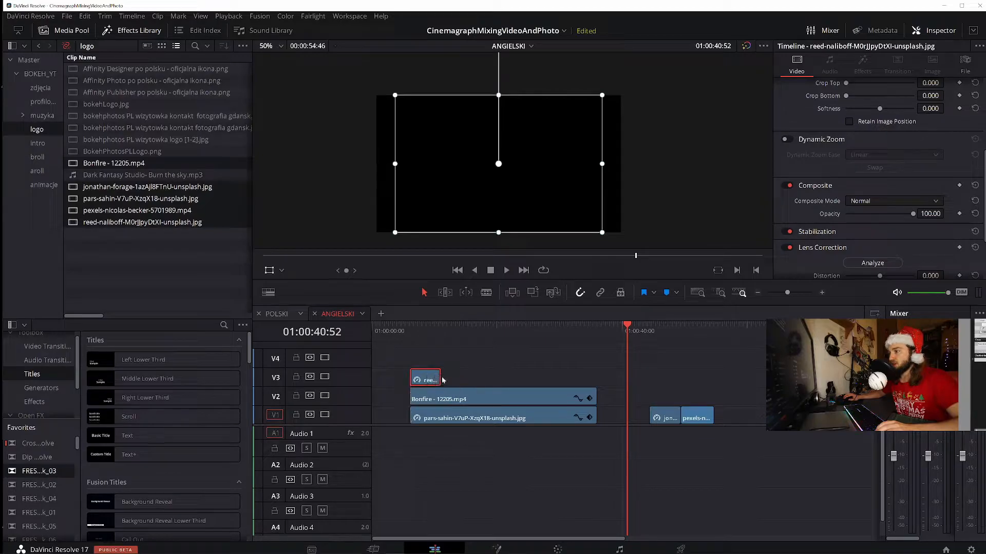
left_click_drag(594, 379, 596, 378)
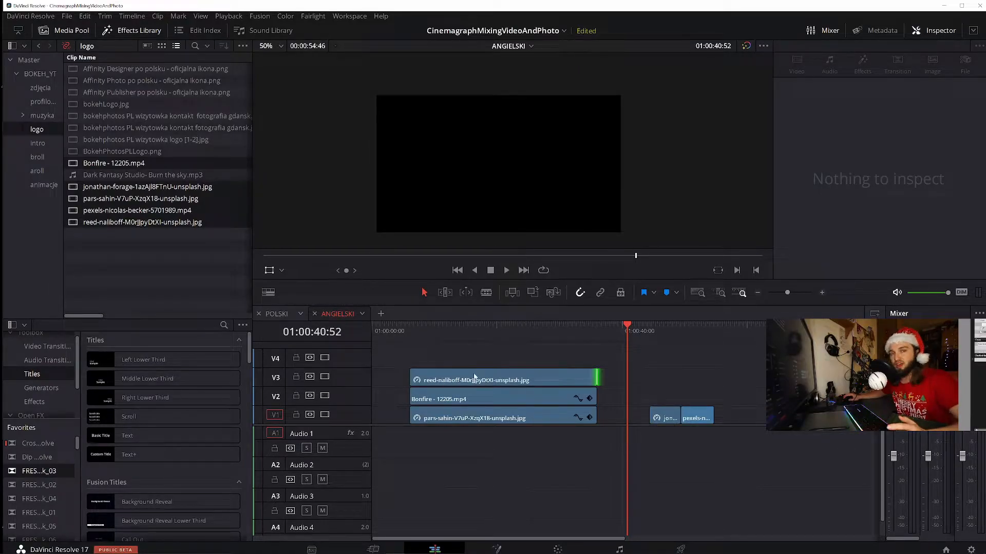
Set the moon photo's composite mode to Lighten
left_click(434, 331)
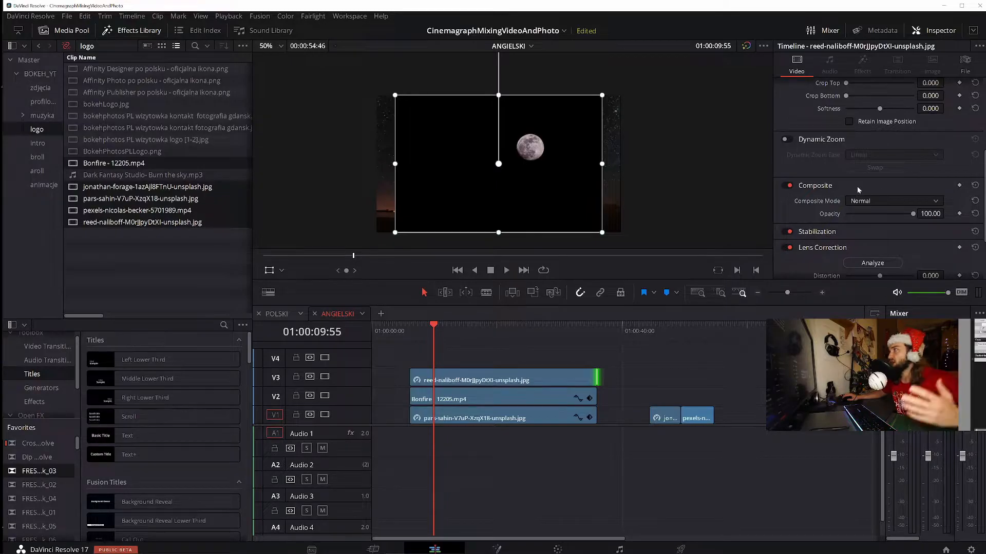
left_click(868, 204)
scroll(881, 255, "up", 4)
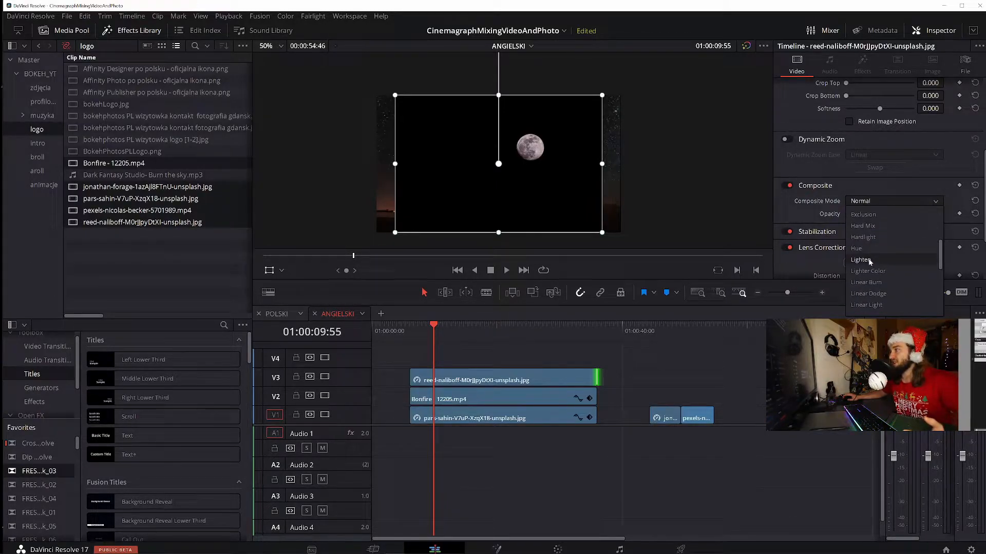
left_click(869, 261)
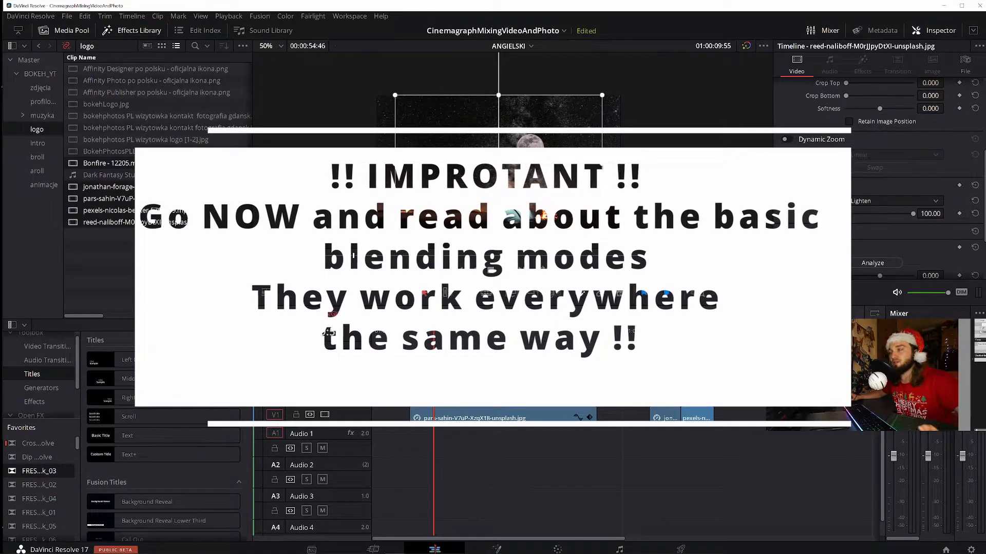
At the start of the moon photo, shift the moon off the picture's left edge to position X -354.385, Y 24.202 and keyframe its transform
left_click_drag(499, 163, 421, 136)
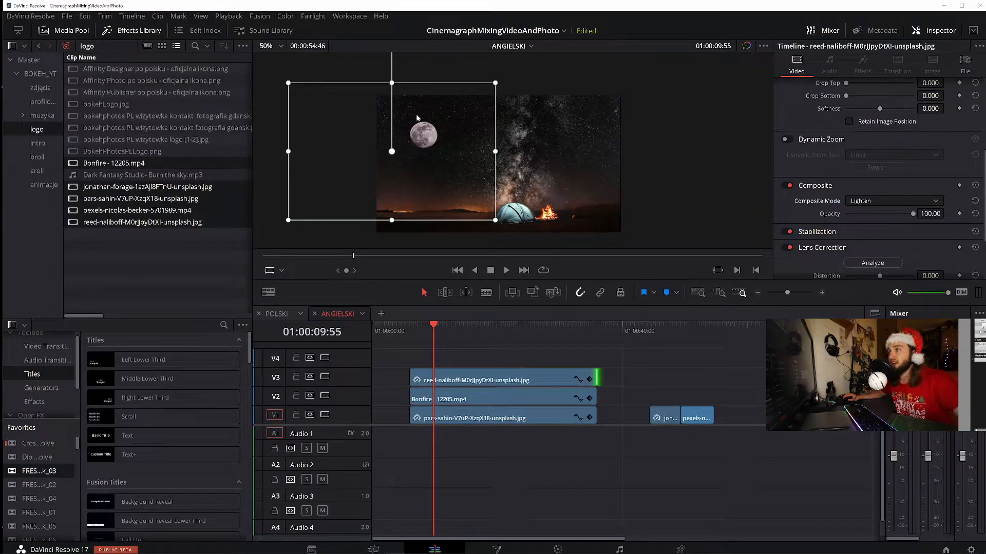
mouse_move(418, 137)
left_mouse_down()
mouse_move(354, 138)
mouse_move(413, 138)
left_mouse_up()
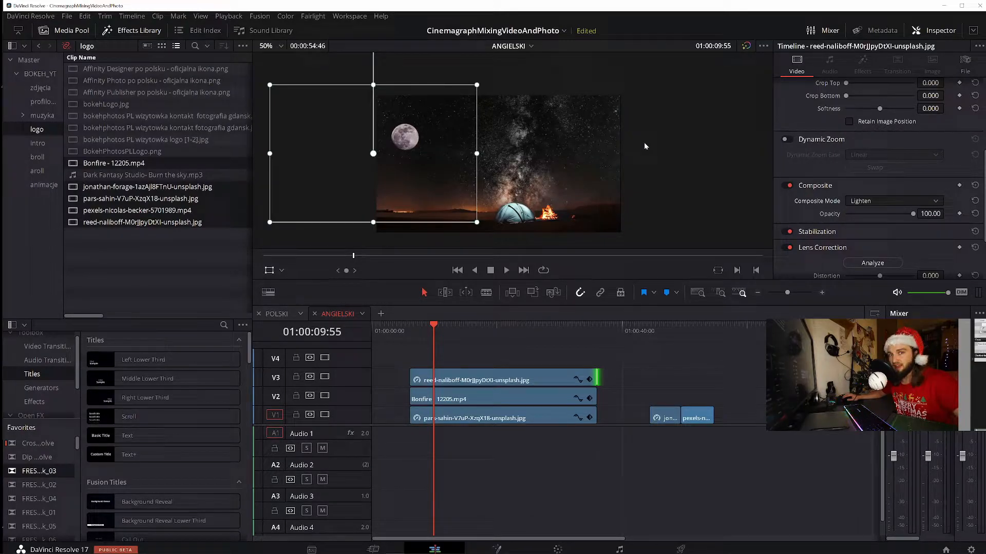
mouse_move(430, 322)
left_mouse_down()
mouse_move(411, 324)
mouse_move(584, 335)
mouse_move(417, 329)
left_mouse_up()
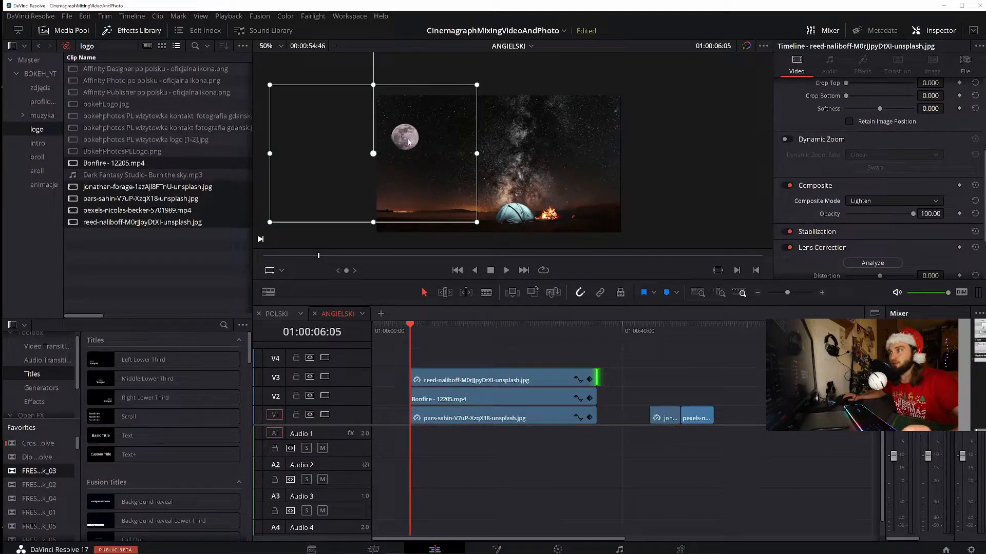
left_click_drag(409, 142, 391, 142)
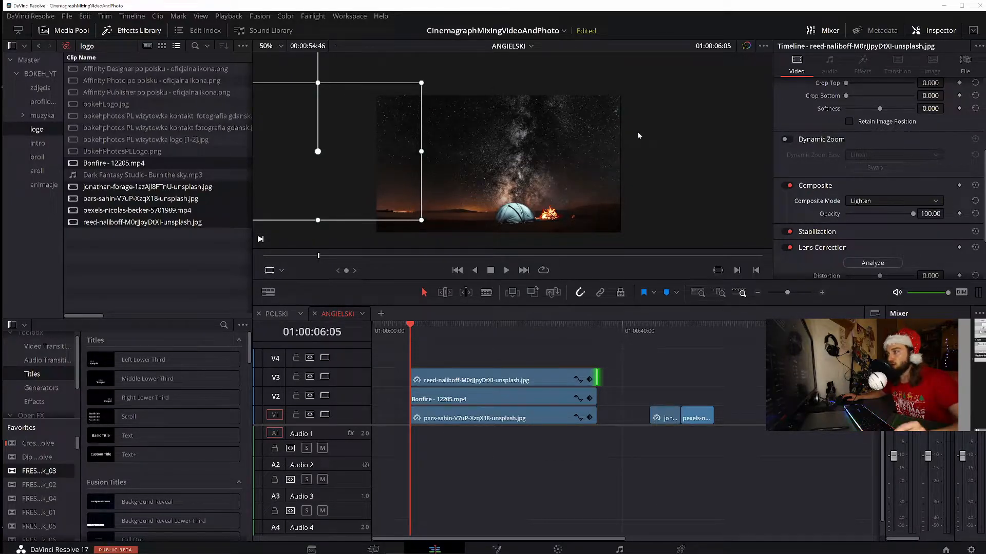
scroll(837, 152, "up", 5)
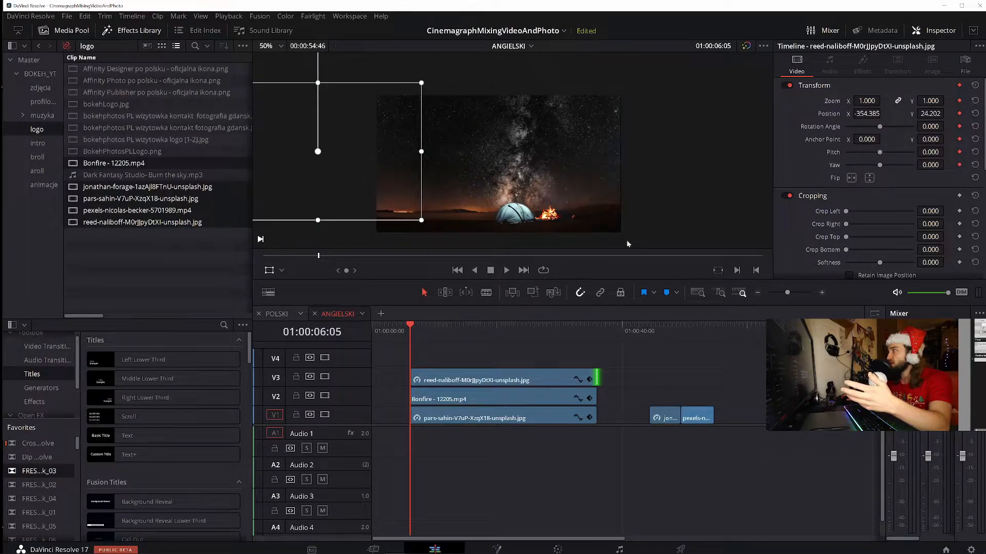
left_click(453, 382)
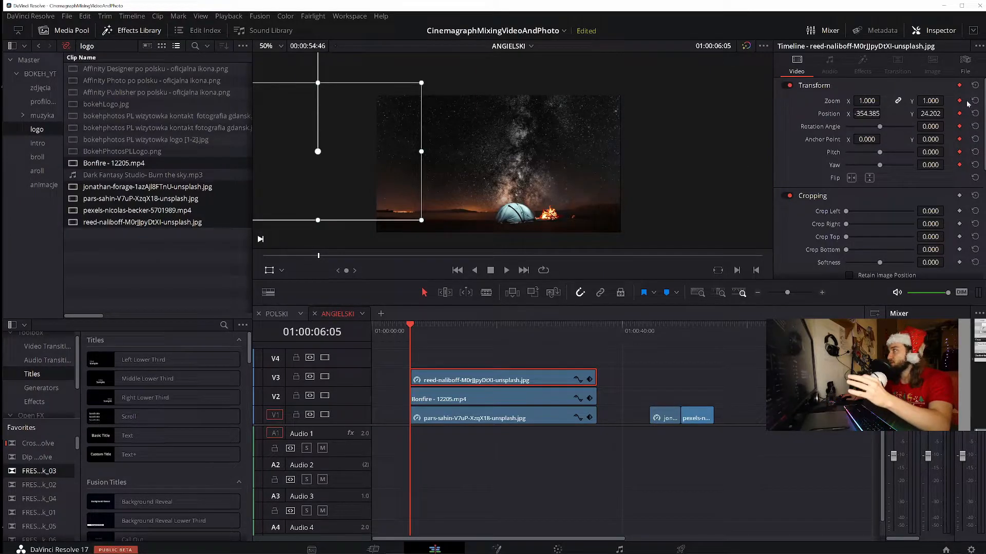
At the end of the moon photo, keyframe its position at X 201.355, Y 48.403 and its rotation angle at -74.200
left_click(593, 339)
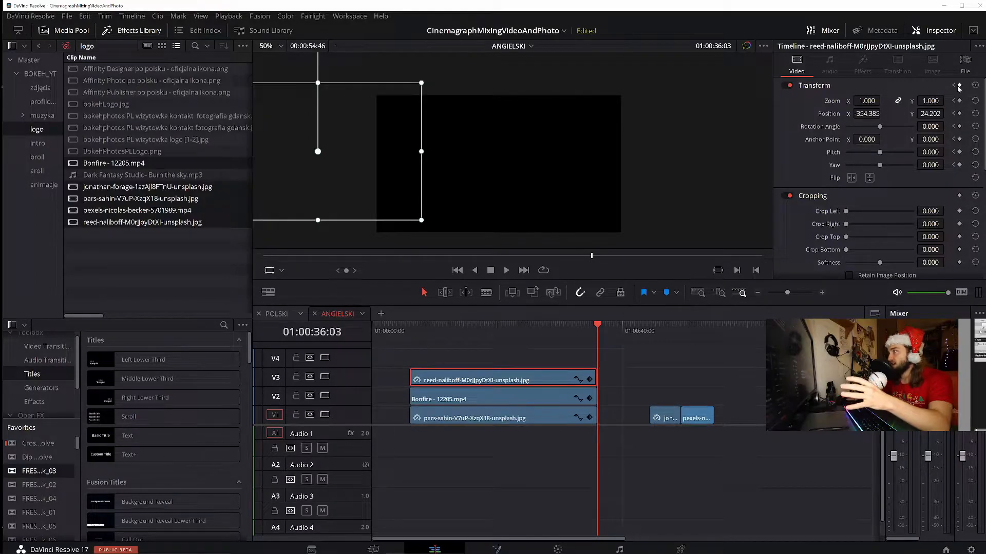
left_click_drag(338, 184, 403, 181)
mouse_move(880, 127)
left_mouse_down()
mouse_move(888, 128)
mouse_move(872, 128)
left_mouse_up()
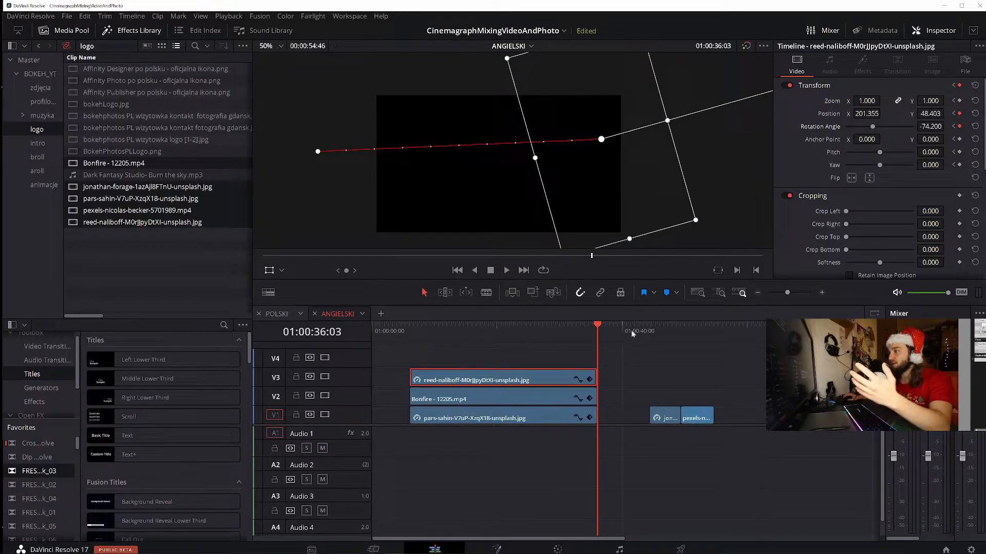
left_click_drag(439, 337, 589, 354)
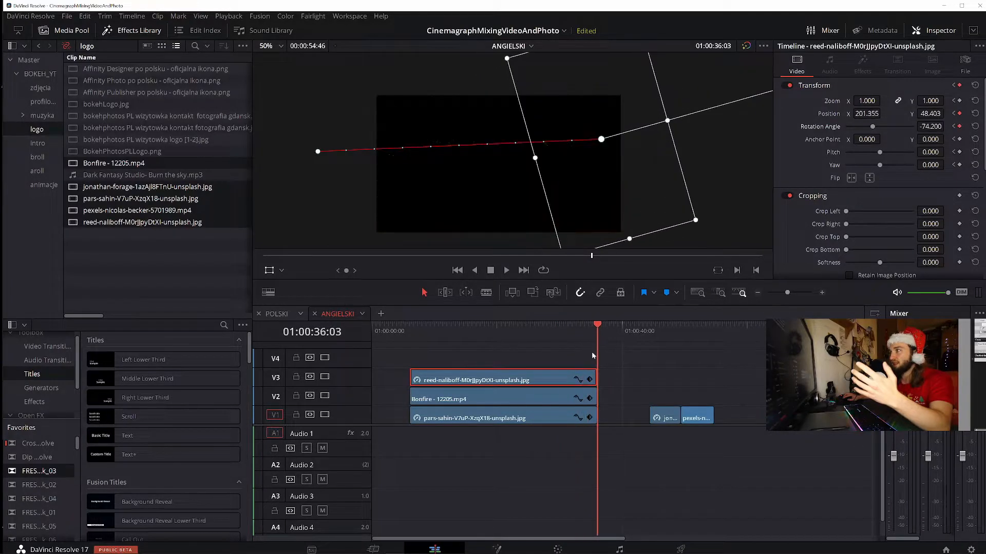
At the end of the moon photo, move the moon further past the picture's right edge and play the composite from its start
left_click_drag(612, 149, 655, 145)
left_click(411, 327)
key("space")
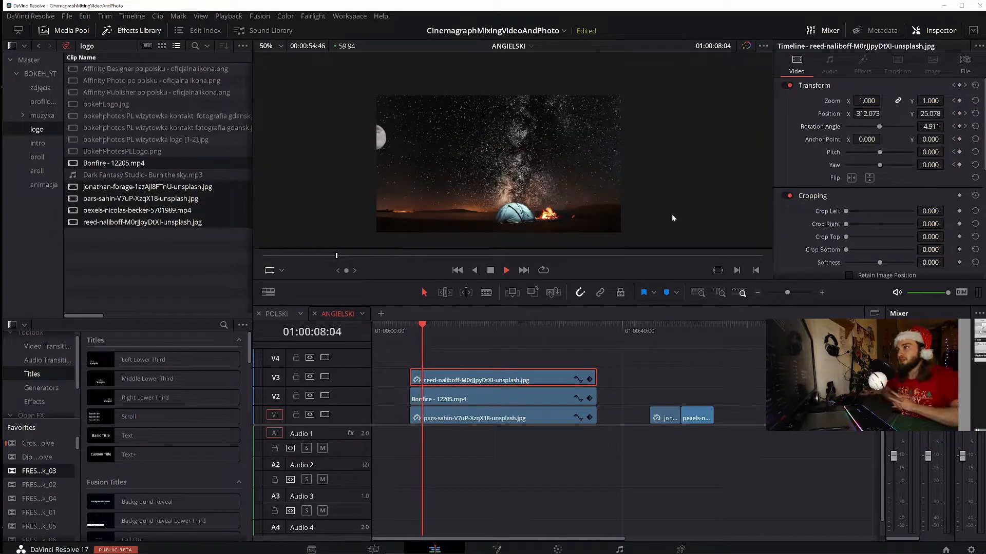
key("space")
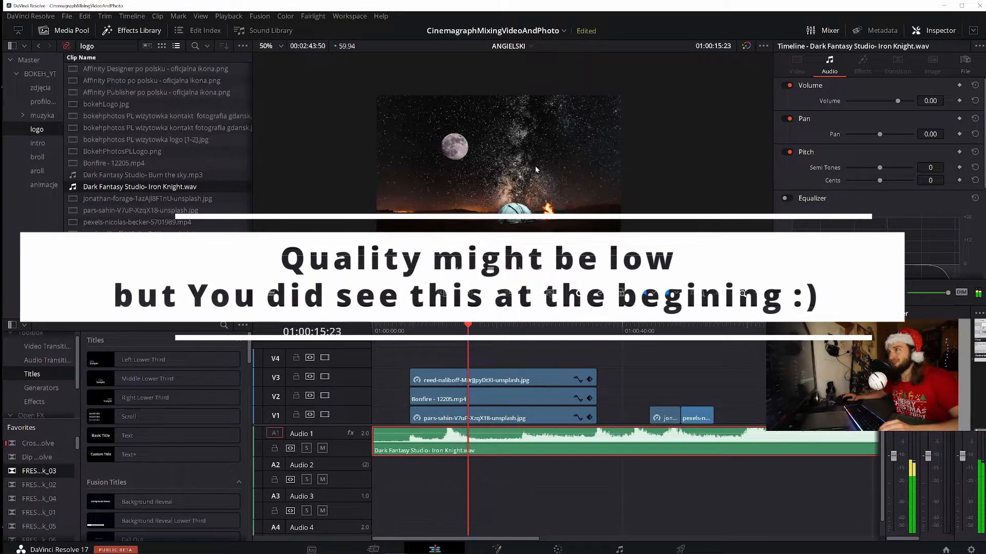
Check the Timeline Proxy Mode options and play the campfire composite with its music
left_click(228, 16)
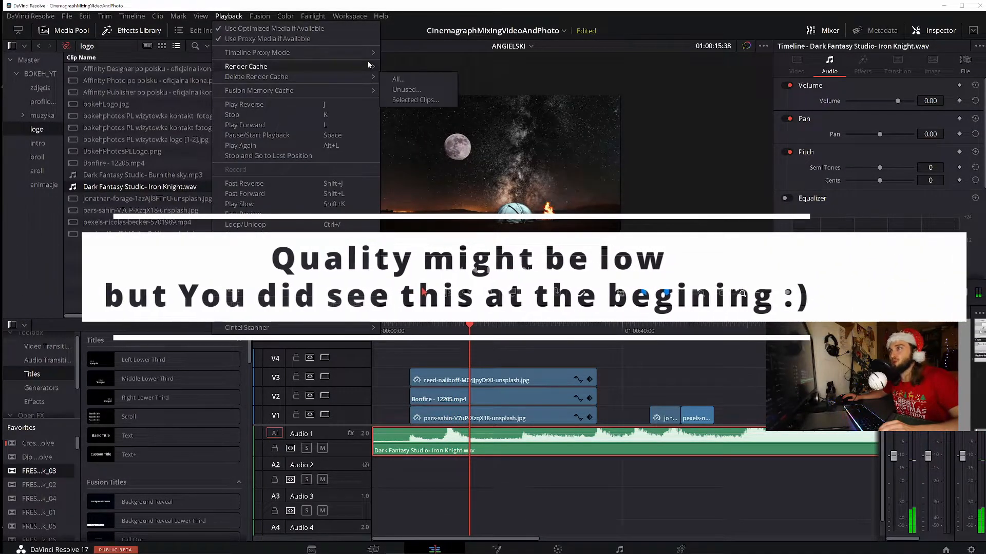
mouse_move(354, 49)
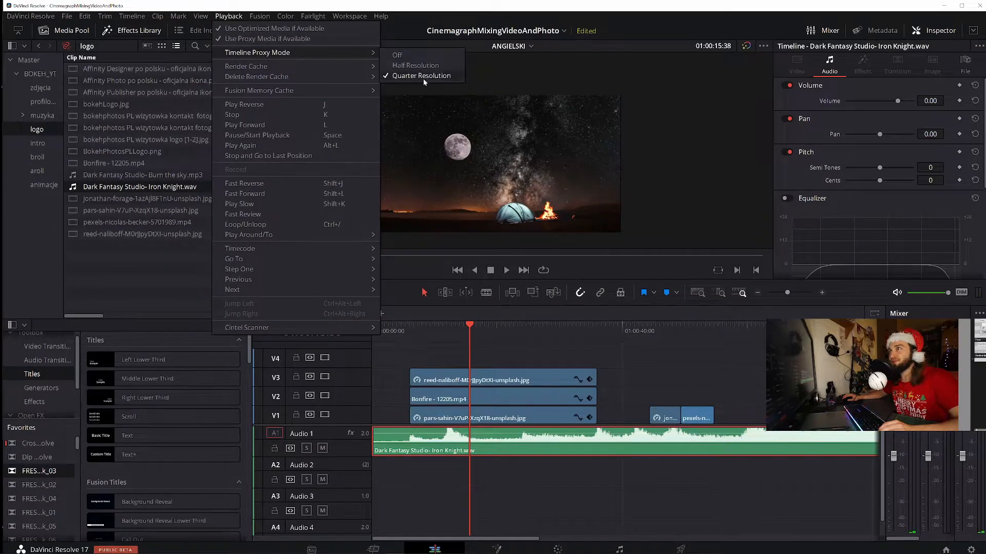
left_click(507, 270)
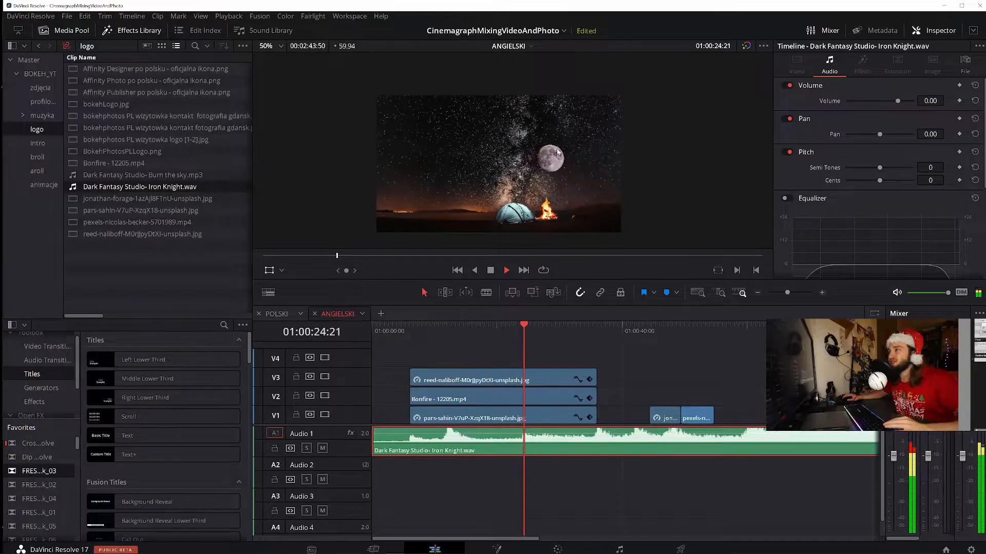
key("space")
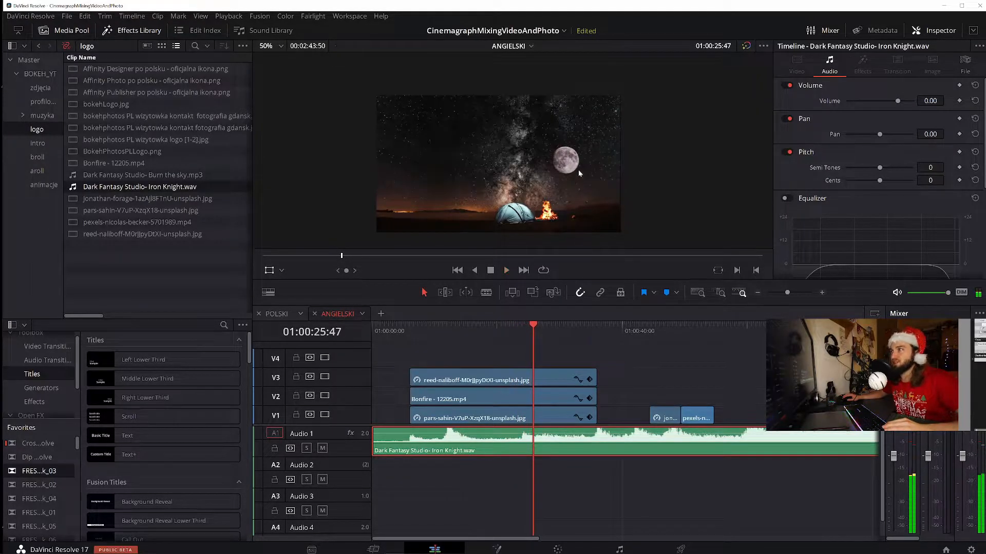
left_click(508, 271)
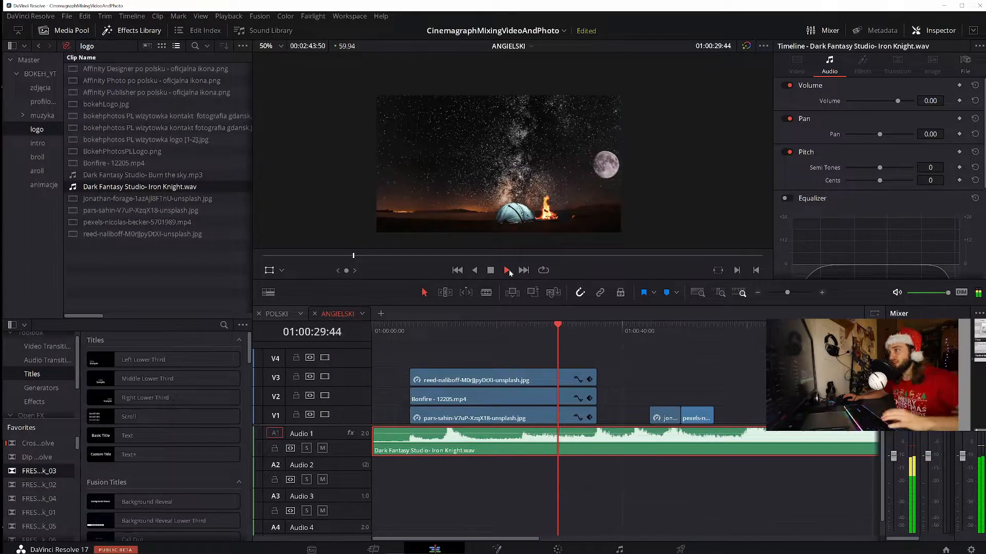
left_click(508, 271)
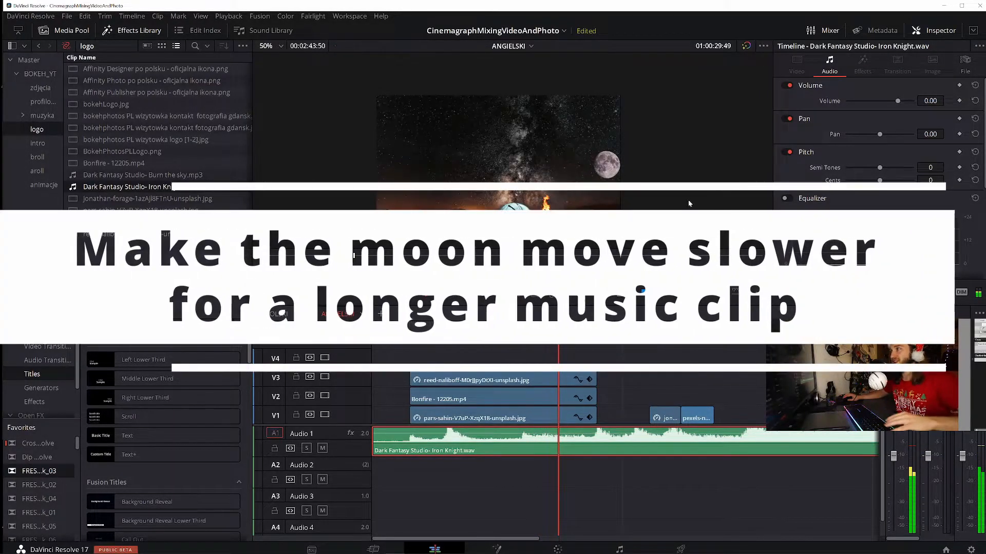
Look over the moon photo's transform and cropping settings and play the last part of its movement
left_click(500, 375)
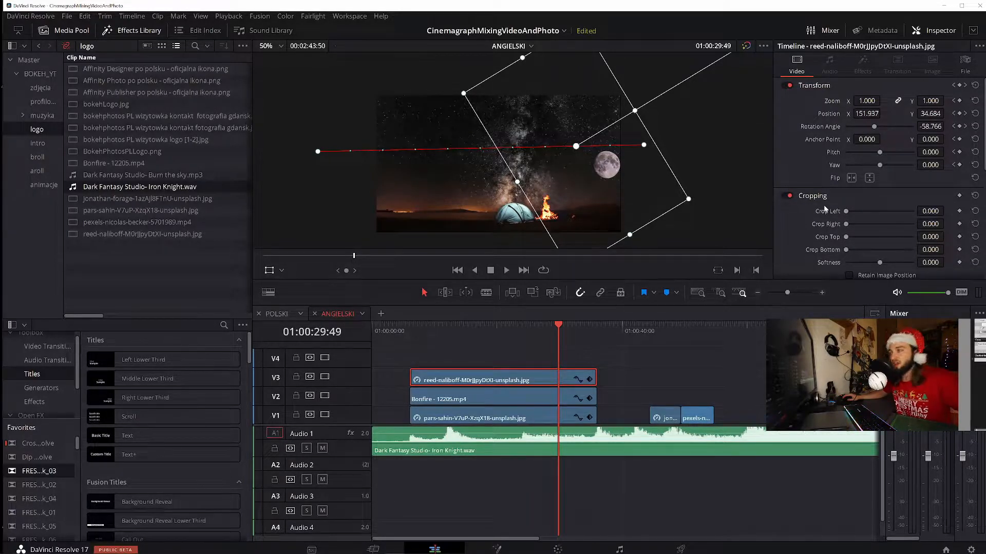
scroll(824, 208, "down", 2)
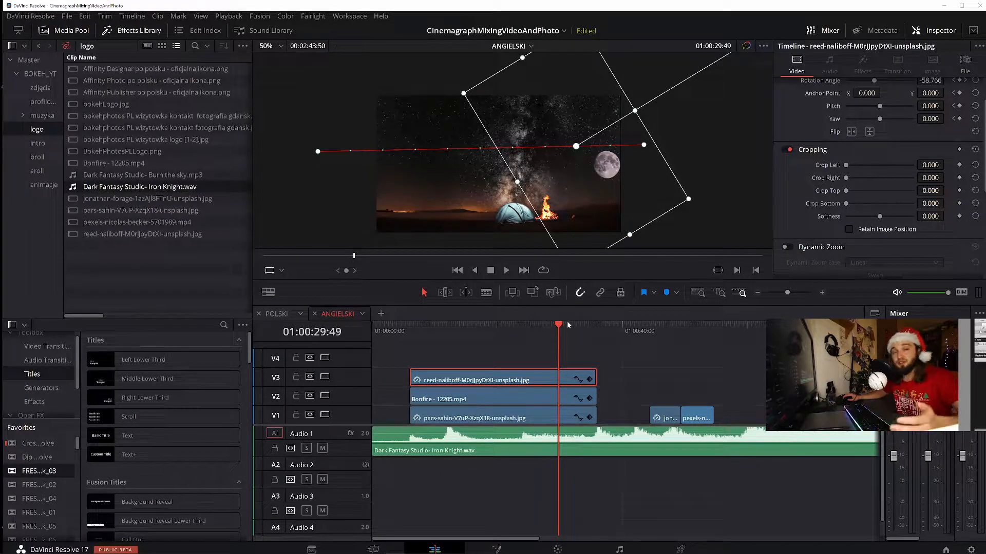
left_click(507, 271)
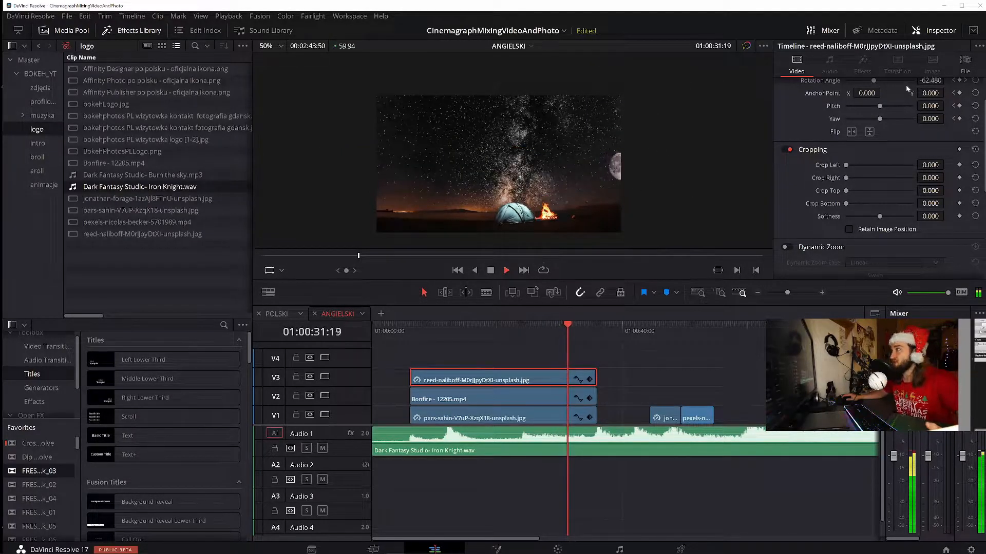
left_click(491, 271)
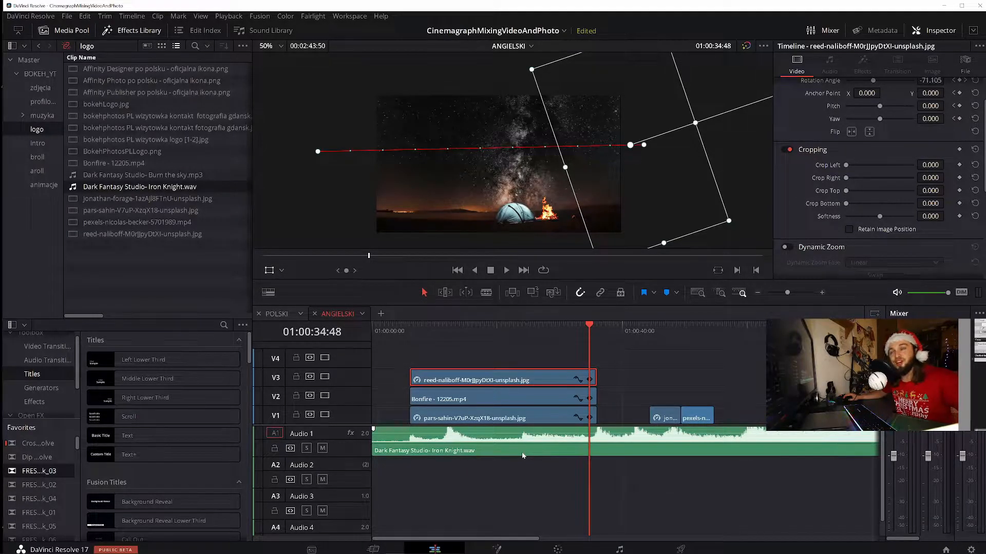
Move pexels-nicolas-becker-5701989.mp4 to V4 above the start of the moon photo and enable the clip
left_click_drag(691, 418, 427, 338)
left_click(419, 361)
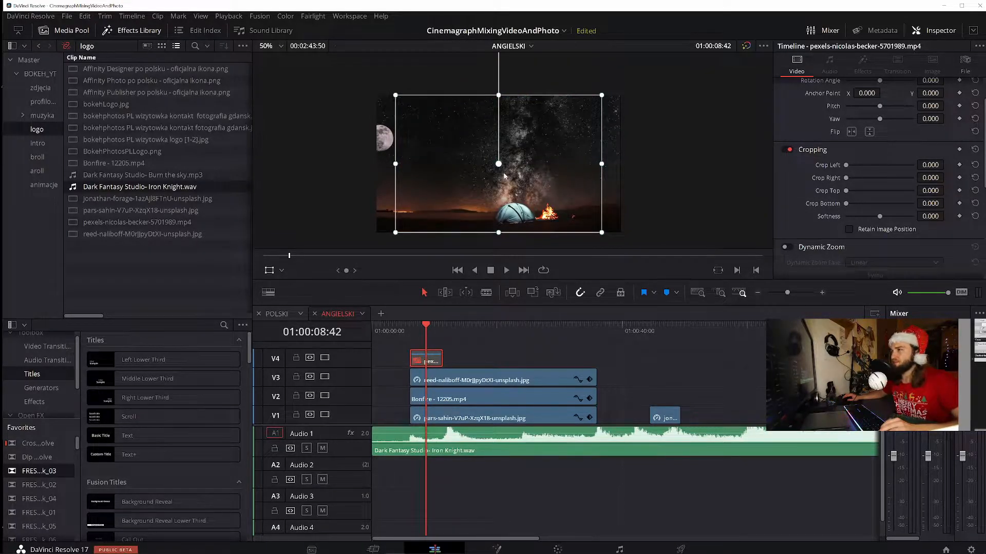
key("space")
key("space")
key("d")
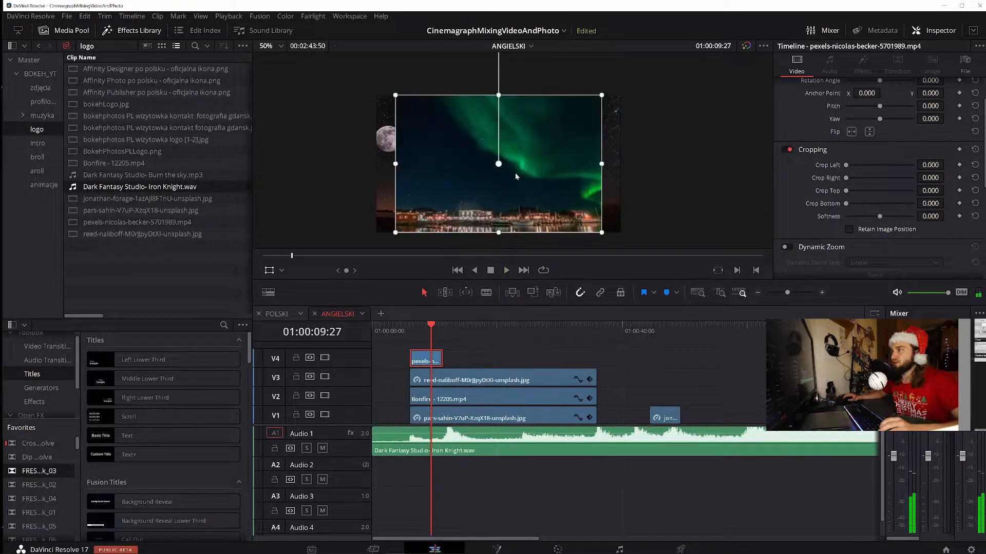
key("space")
key("space")
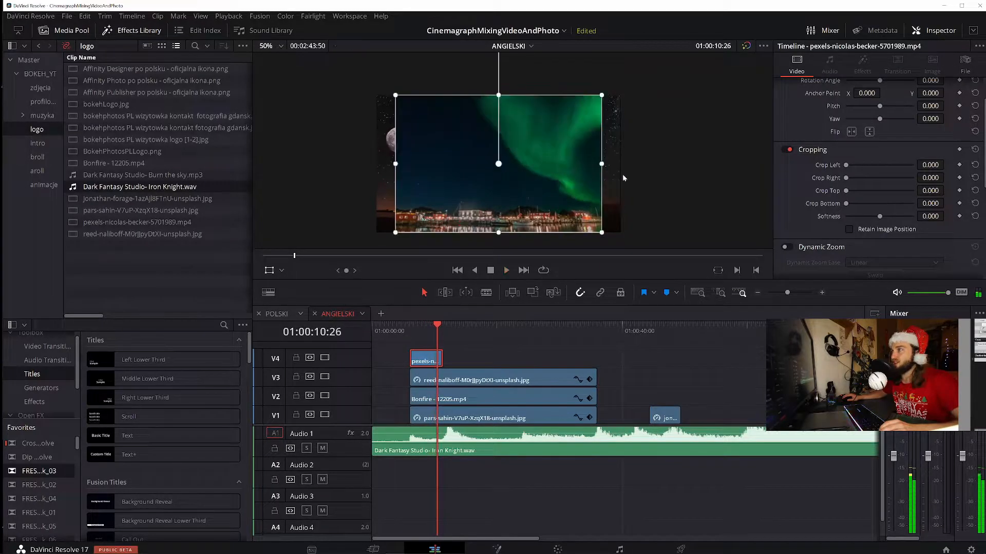
Shift the aurora video horizontally until it meets the picture's right edge and play it back from its start
left_click_drag(512, 202, 531, 202)
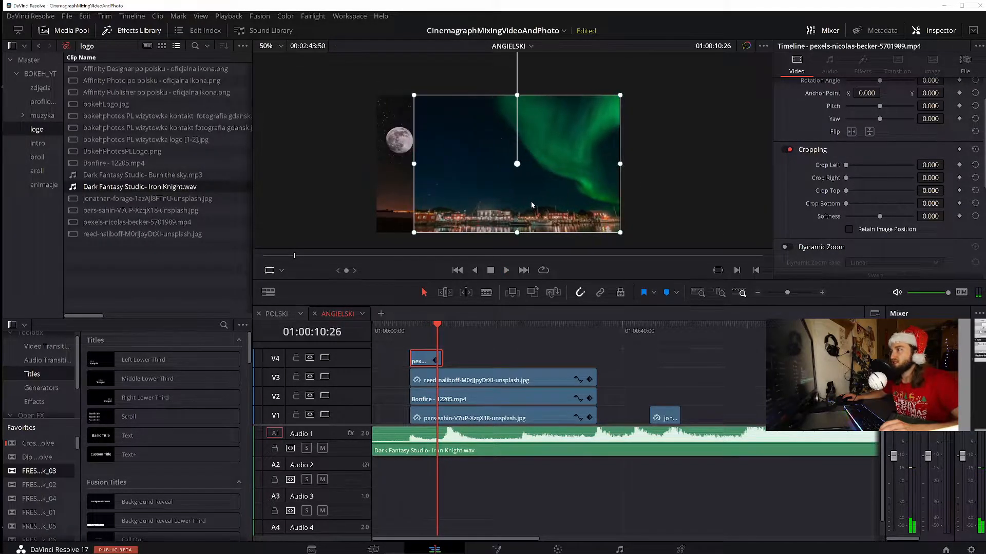
left_click(424, 329)
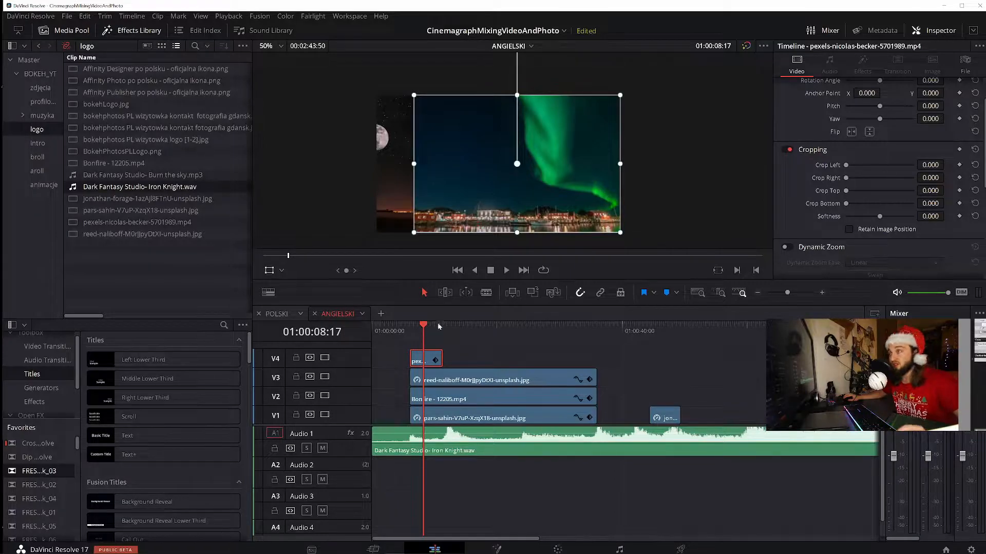
left_click(410, 328)
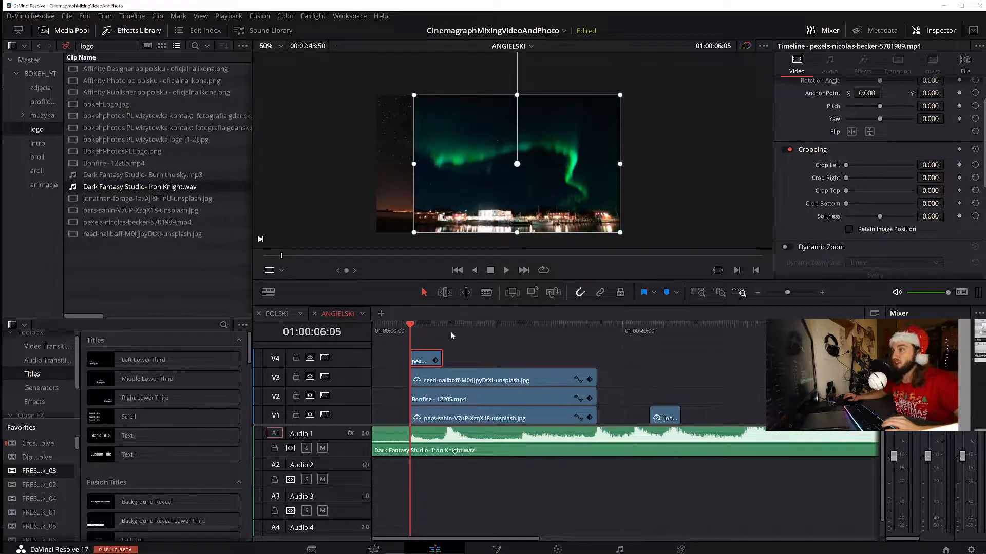
key("space")
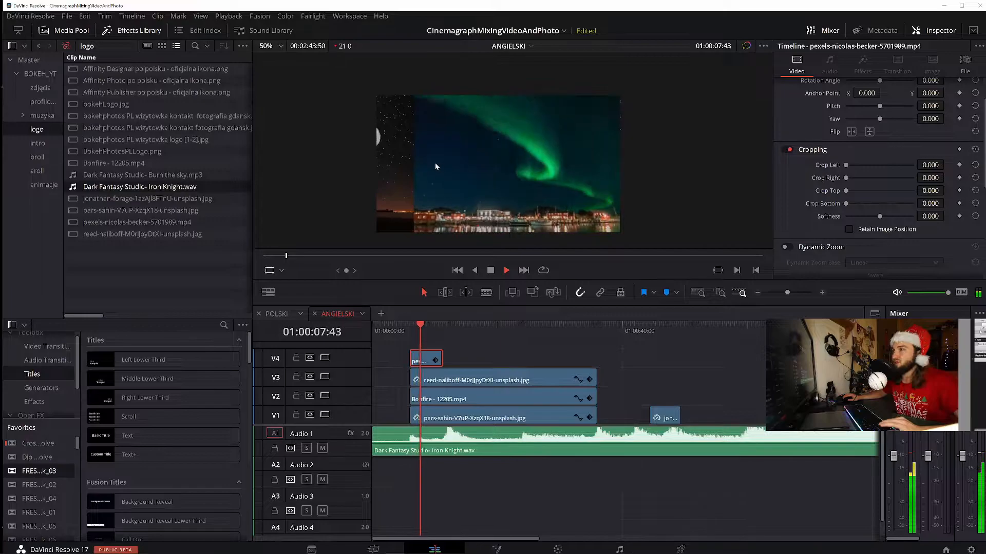
key("space")
key("space")
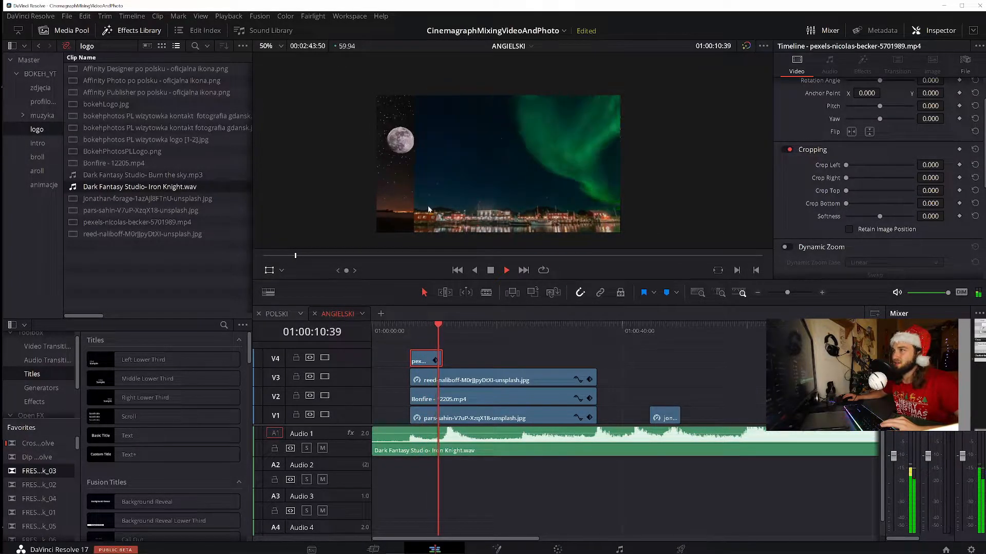
key("space")
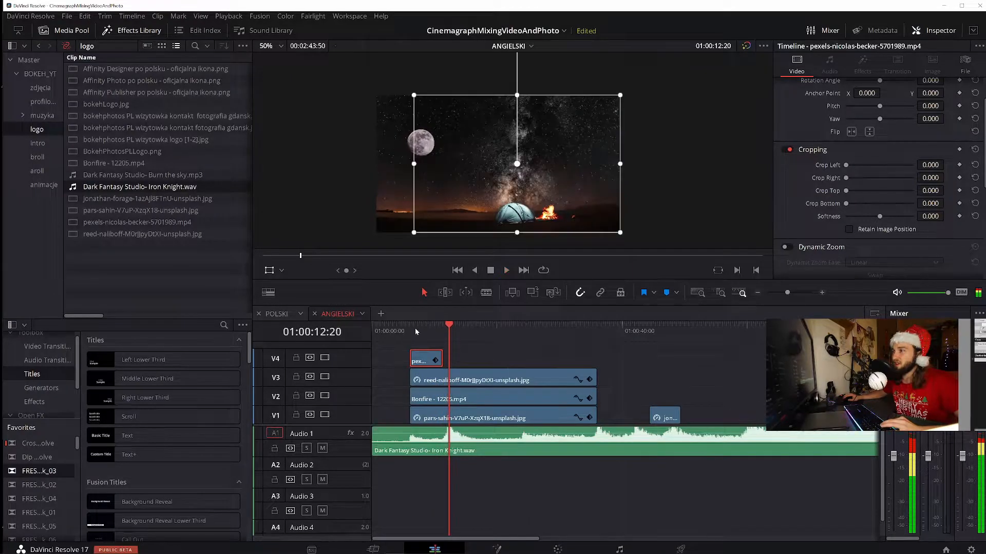
left_click(413, 326)
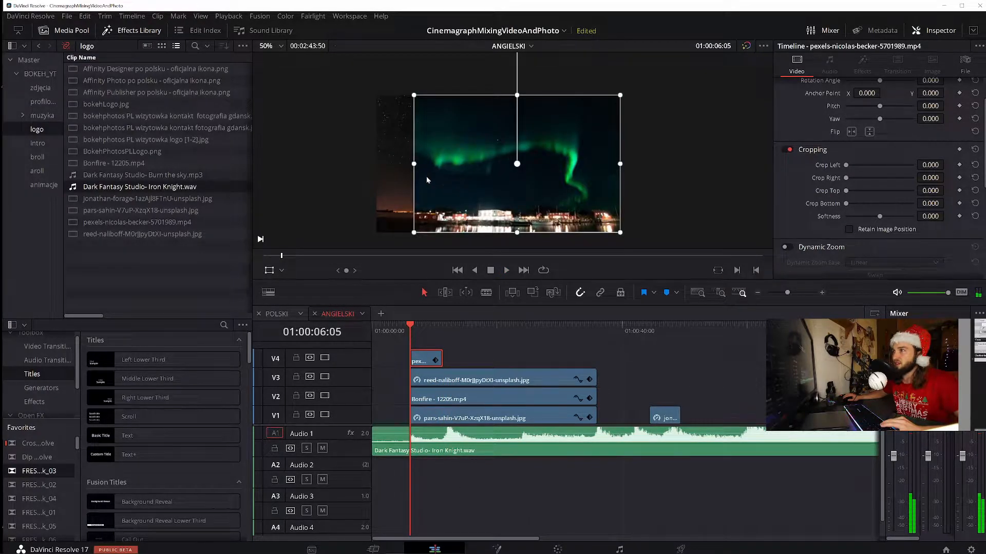
key("space")
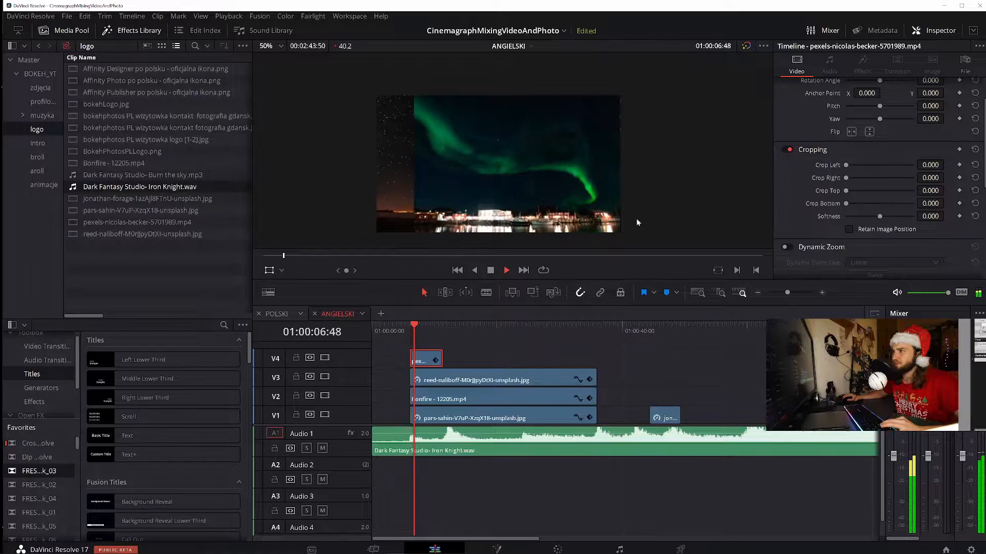
key("space")
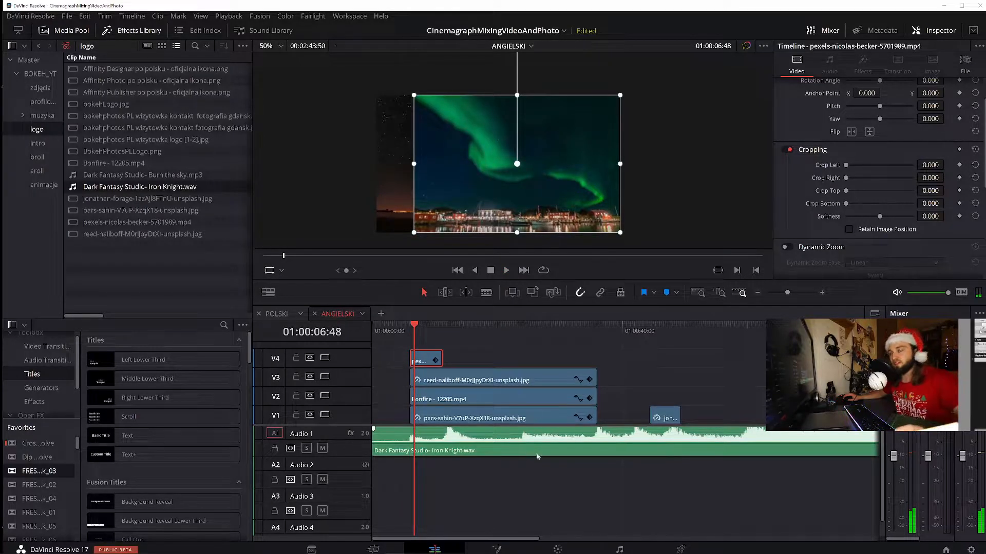
On the Color page, add a curve window to the aurora clip's node and connect the node to a new alpha output
left_click(559, 549)
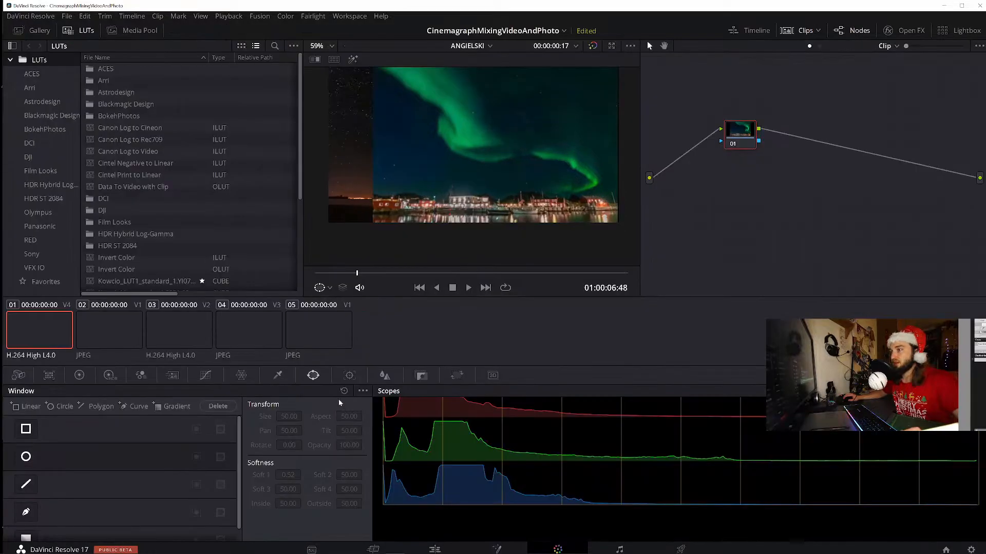
left_click(132, 407)
right_click(748, 182)
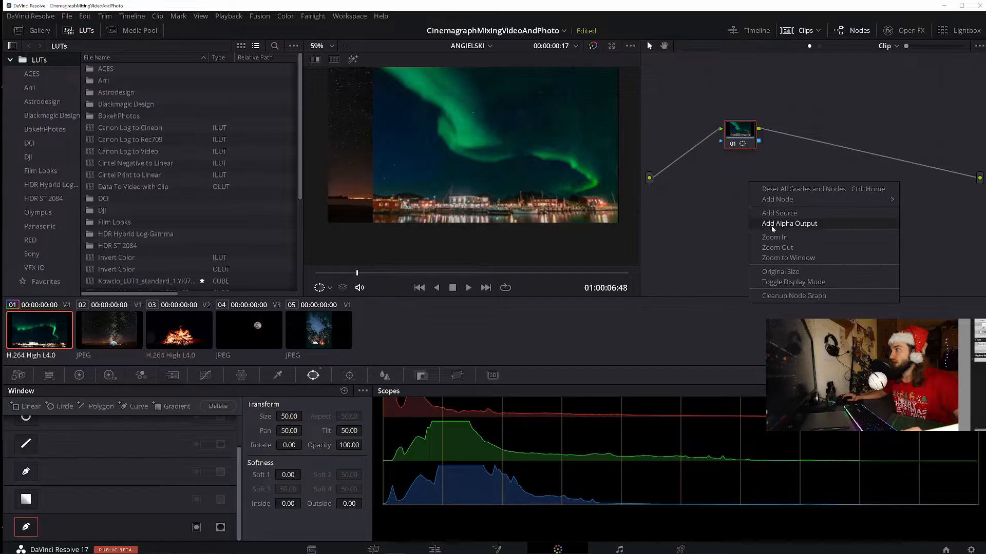
left_click(782, 225)
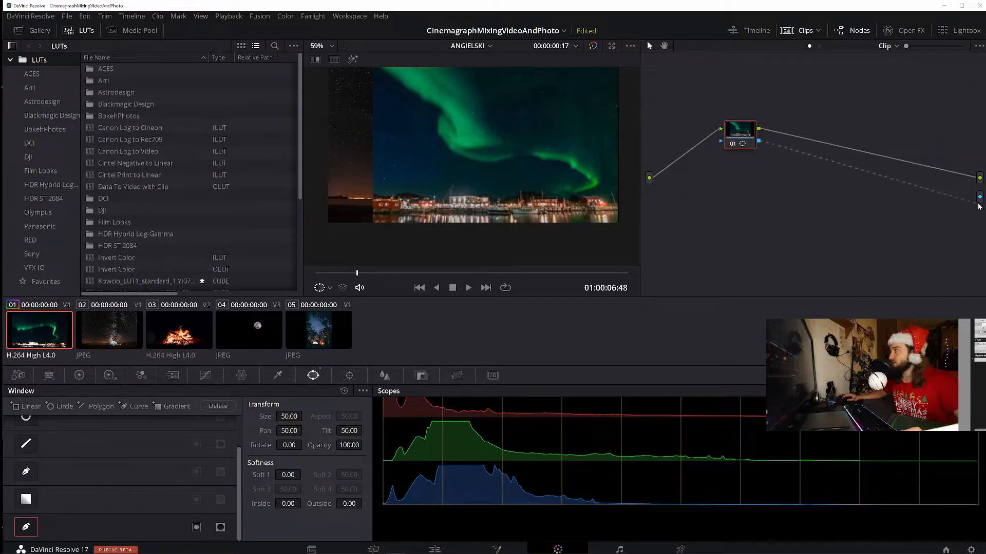
left_click_drag(978, 197, 979, 196)
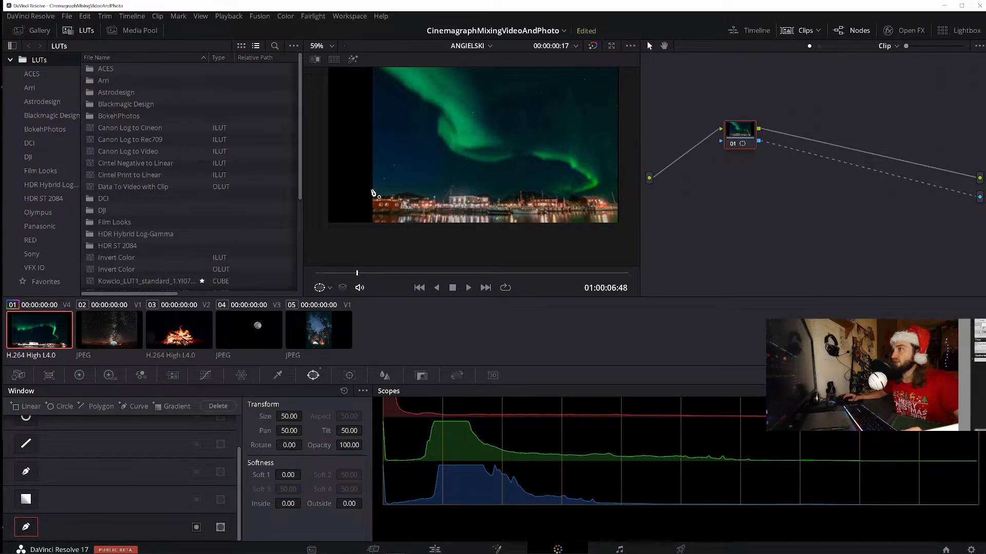
Draw a closed curve mask around the town and water below the aurora, following the skyline and extending past the frame edges
left_click(366, 159)
left_click(432, 172)
left_click(514, 181)
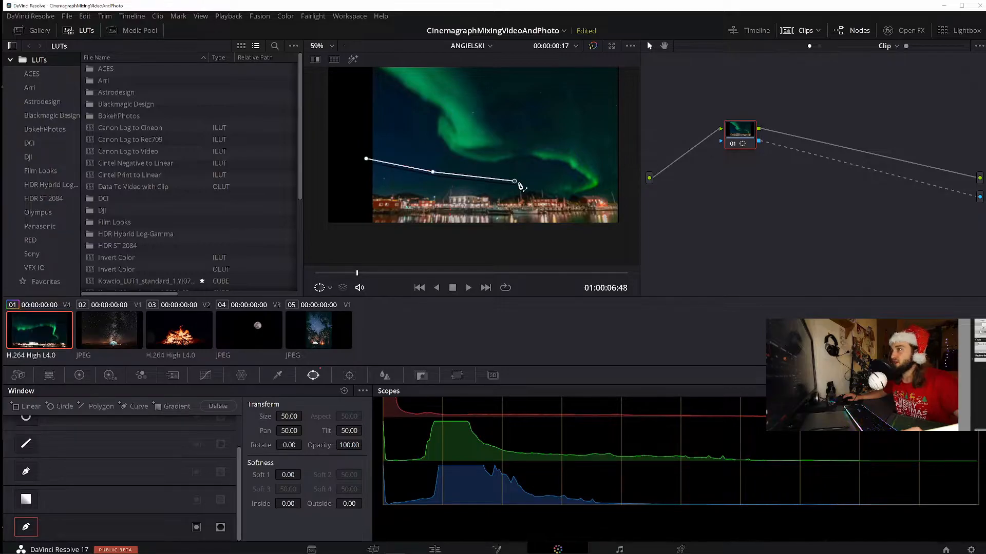
left_click(547, 194)
left_click(563, 198)
left_click(572, 198)
left_click(580, 198)
left_click(590, 196)
left_click(599, 195)
left_click(606, 198)
left_click(609, 191)
left_click(616, 192)
left_click(621, 200)
left_click(621, 228)
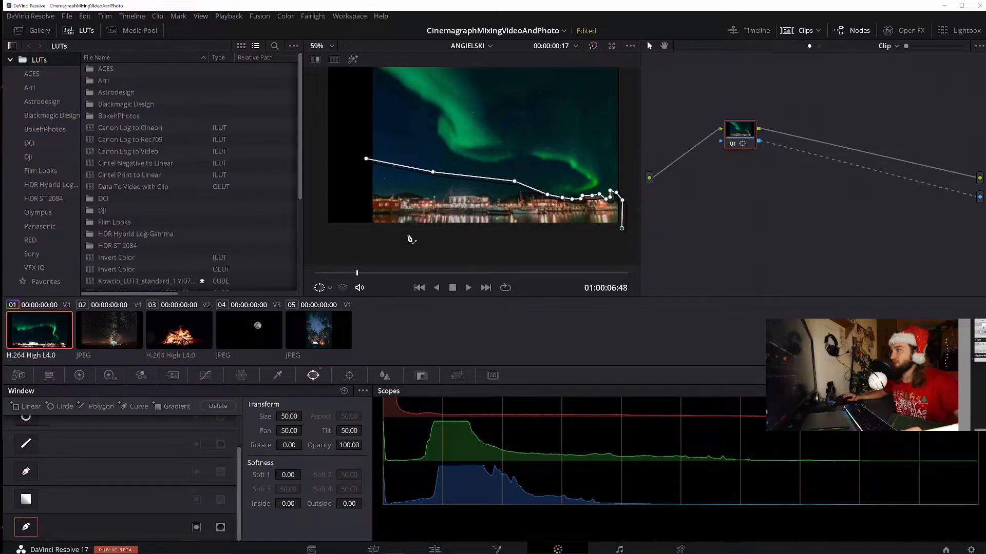
left_click(317, 216)
left_click(319, 166)
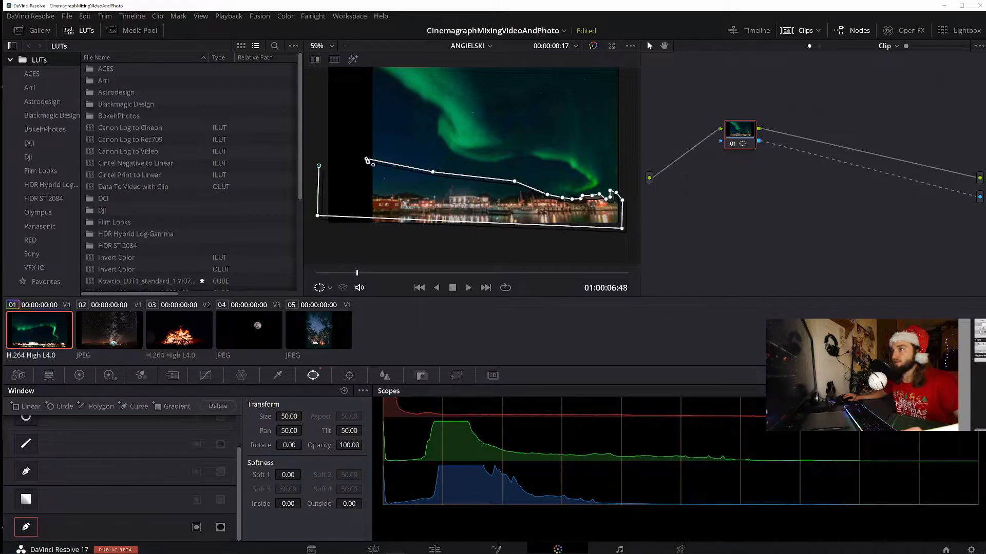
left_click(367, 160)
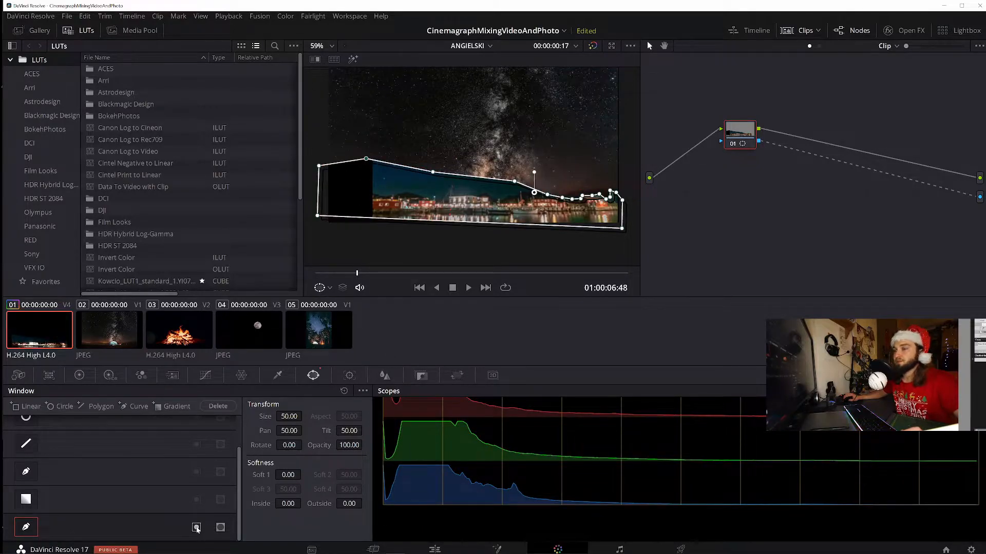
Invert the mask, set its softness to 7.46 inside and 2.20 outside, and return to the Edit page
left_click(197, 528)
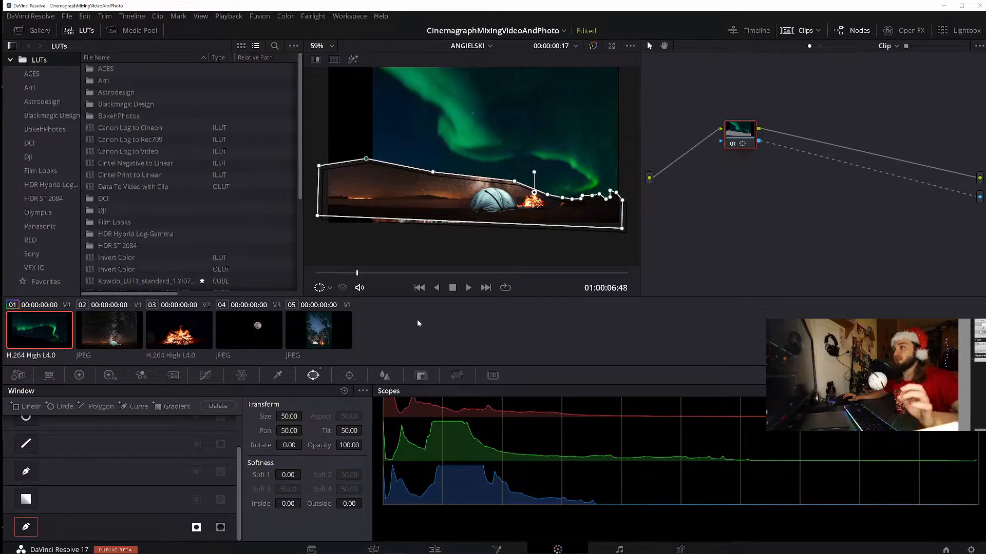
left_click_drag(349, 504, 365, 503)
left_click_drag(280, 504, 304, 503)
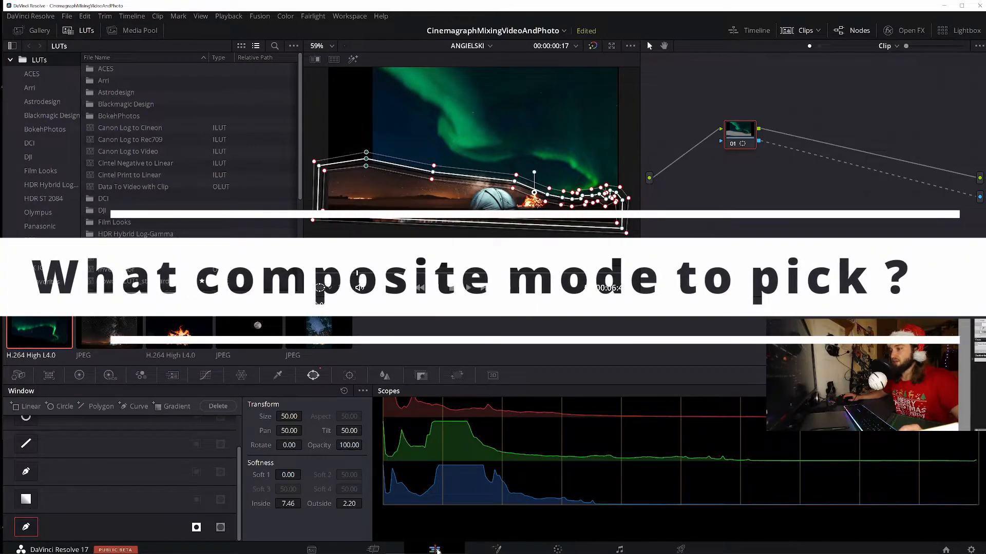
left_click(435, 550)
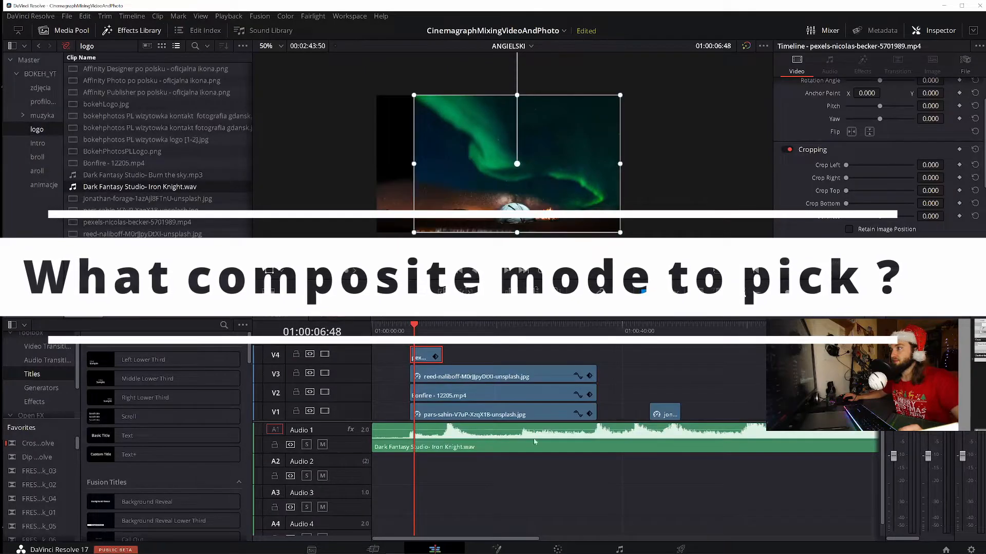
Set the aurora clip's composite mode to Add
scroll(822, 235, "down", 3)
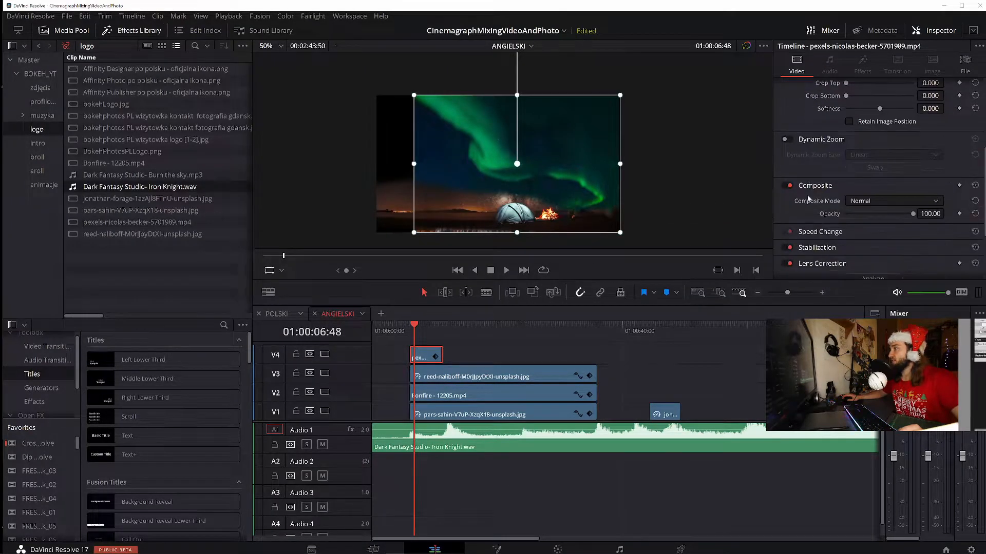
left_click(871, 205)
left_click(873, 229)
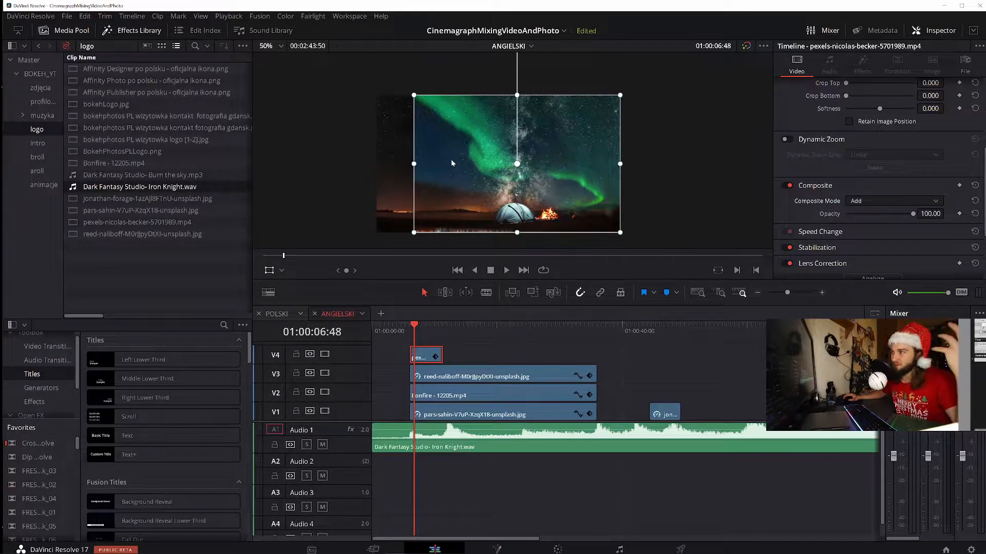
Widen the aurora clip, shift it sideways in the picture, enlarge it slightly and align its upper edge with the frame
left_click_drag(415, 164, 376, 163)
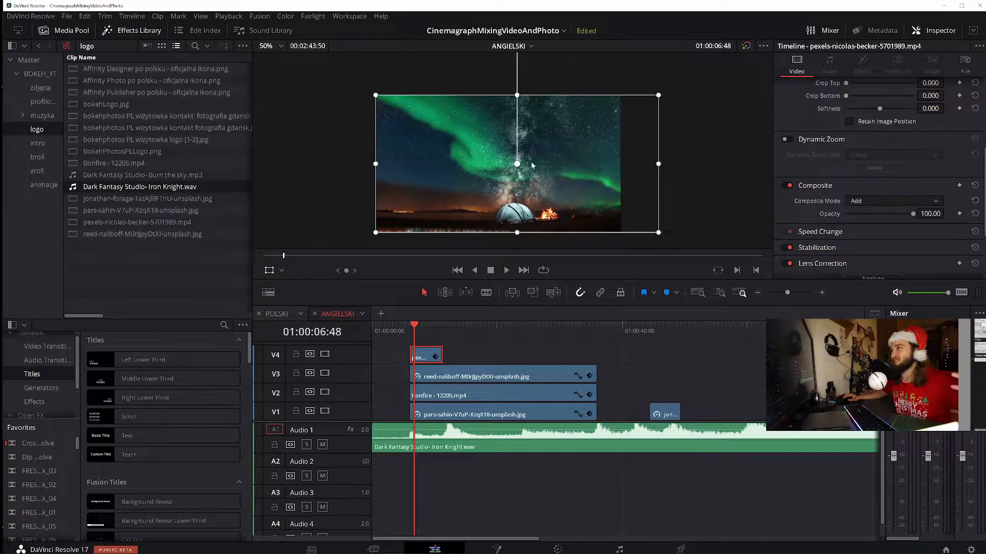
mouse_move(535, 148)
left_mouse_down()
mouse_move(516, 150)
mouse_move(552, 154)
left_mouse_up()
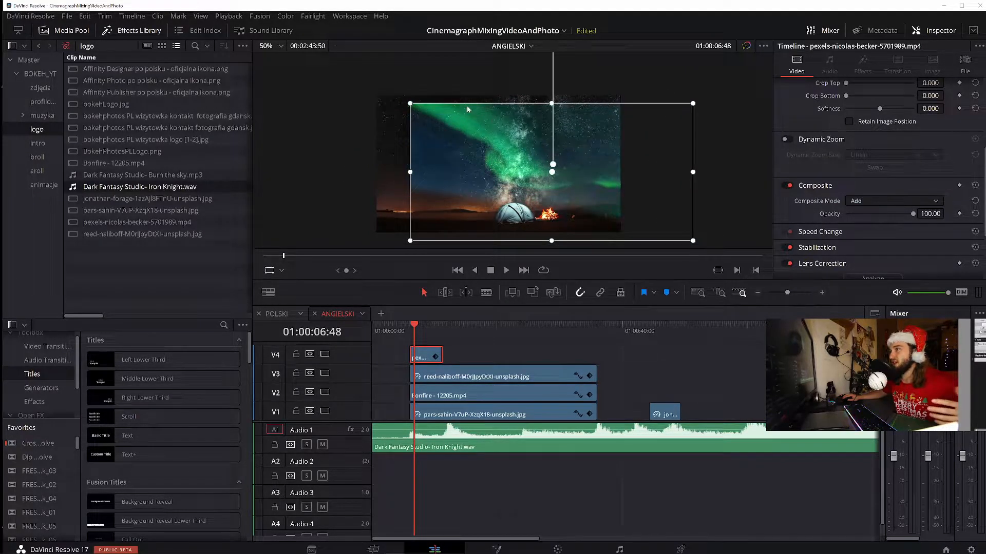
left_click_drag(412, 105, 409, 102)
left_click_drag(503, 194, 502, 178)
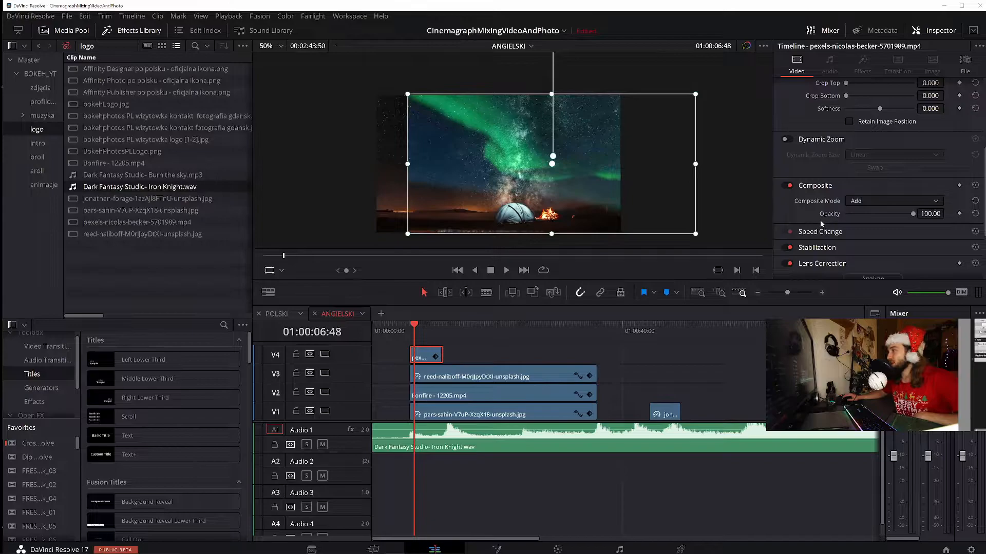
Set the aurora clip's composite mode to Lighten and play back the start of the scene
scroll(816, 220, "down", 2)
left_click(883, 170)
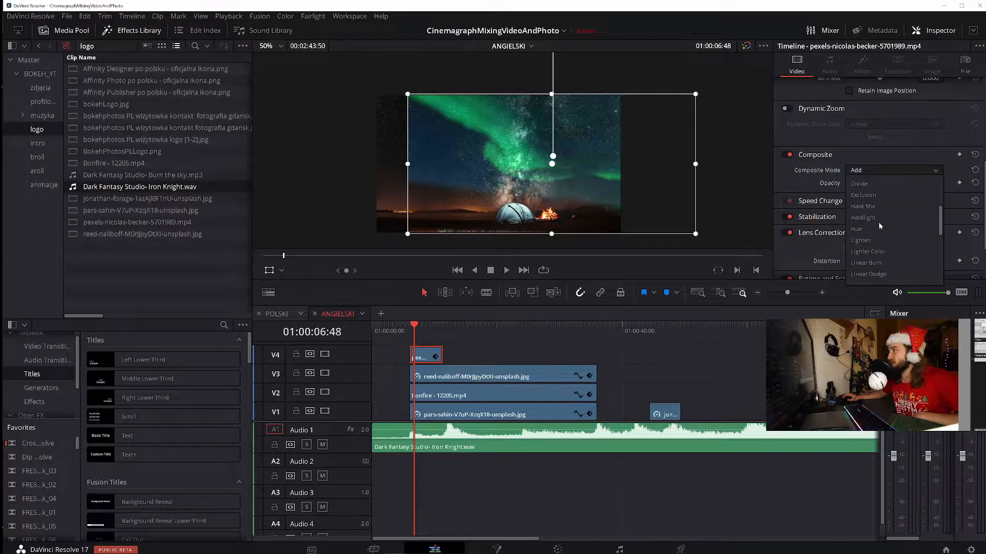
left_click(886, 240)
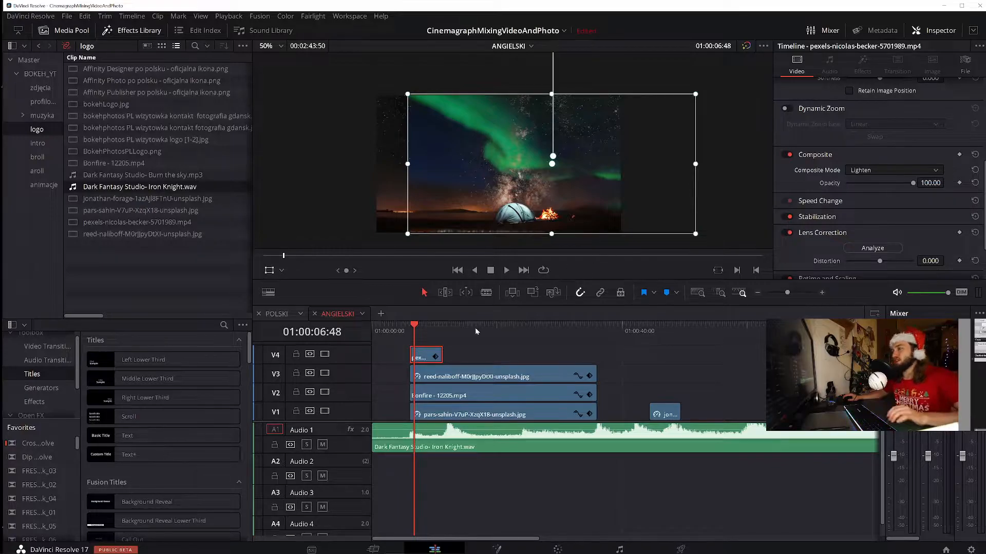
key("space")
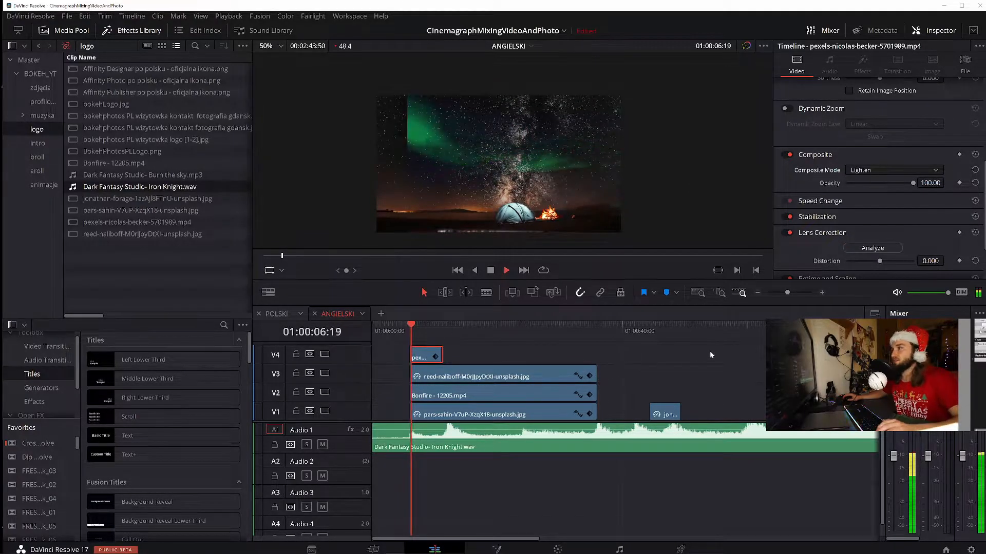
key("space")
Stretch the aurora clip out to the picture's left edge and play it through to its end
left_click_drag(408, 165, 376, 165)
key("space")
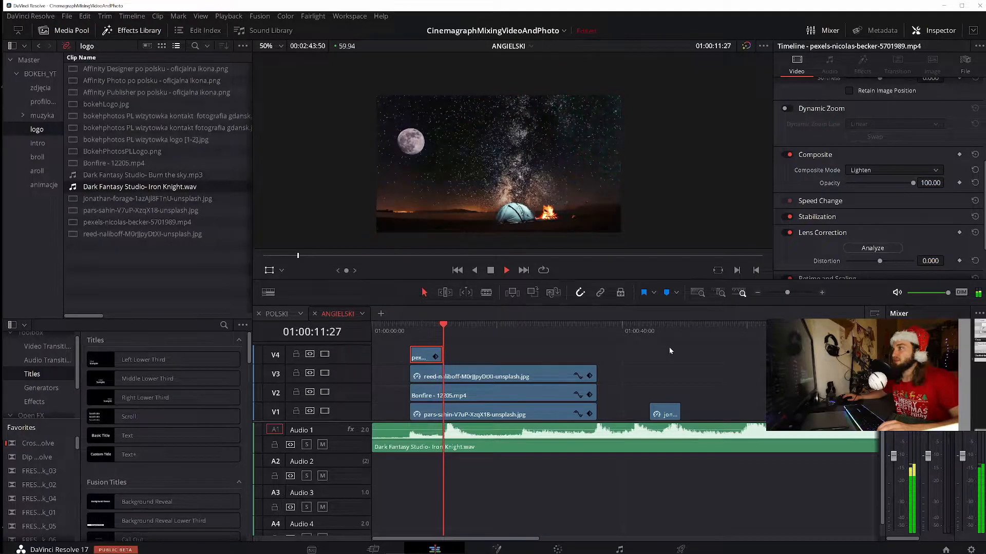
key("space")
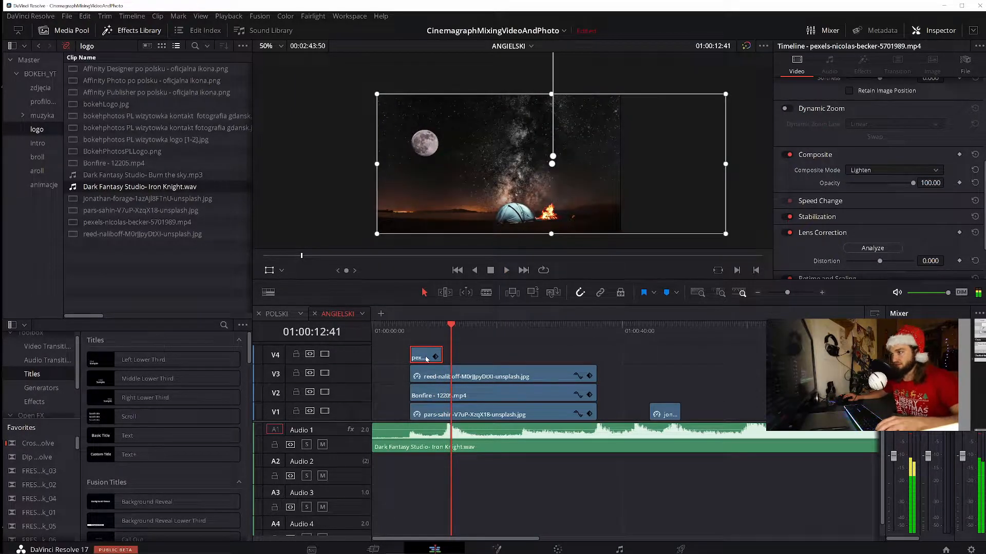
Paste three copies of the aurora clip end to end behind the original on V4 and play the sequence from its start
key("Up")
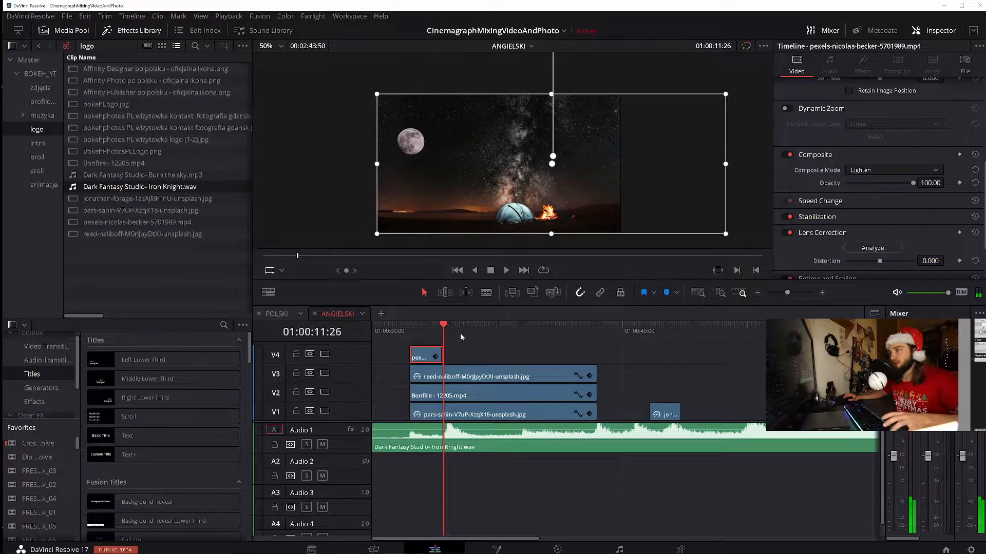
key("ctrl+v")
key("ctrl+v")
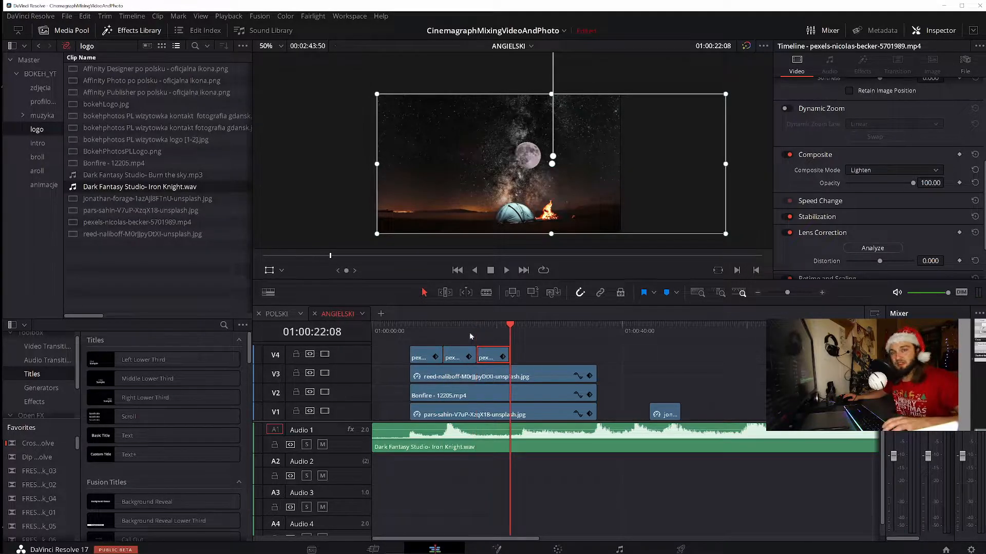
key("ctrl+v")
key("Up")
key("Up")
key("Up")
key("Up")
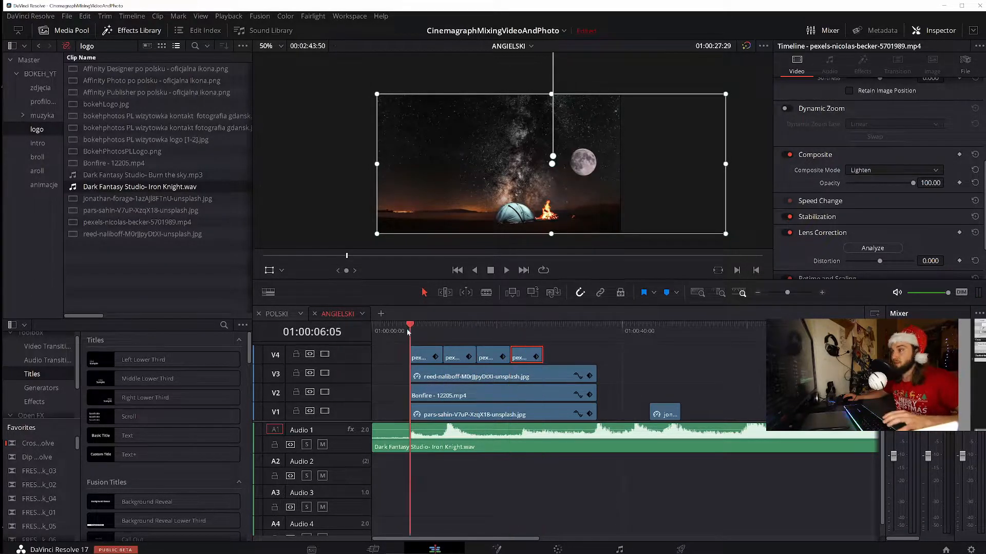
key("space")
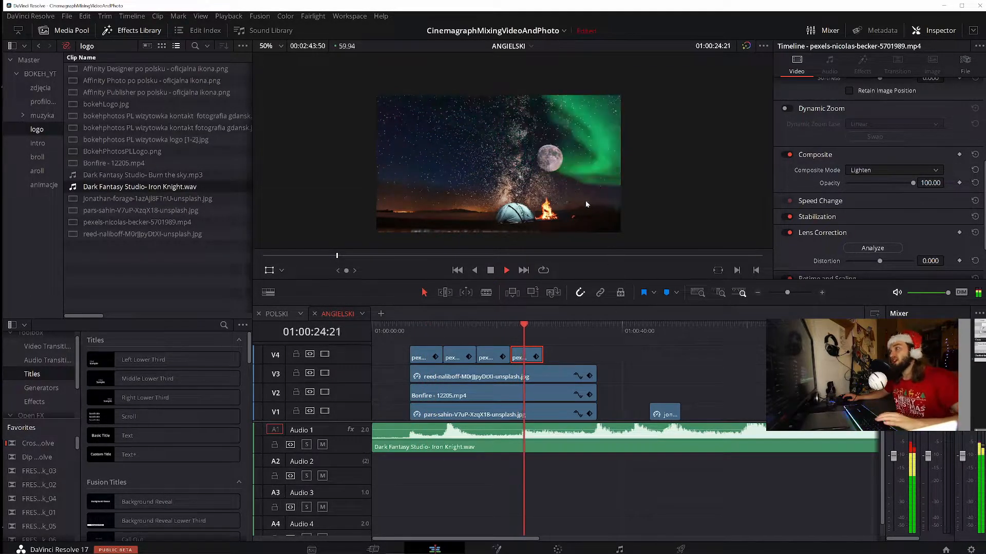
key("space")
Disable the four aurora clips on V4 and the moon clip on V3, and play back the remaining campfire scene
left_click_drag(391, 354, 579, 360)
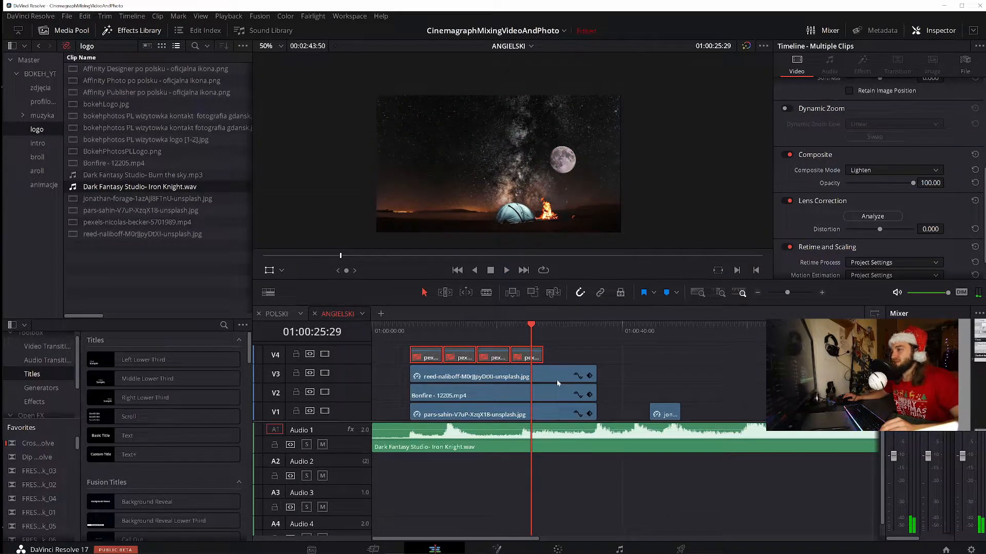
left_click(558, 382)
key("space")
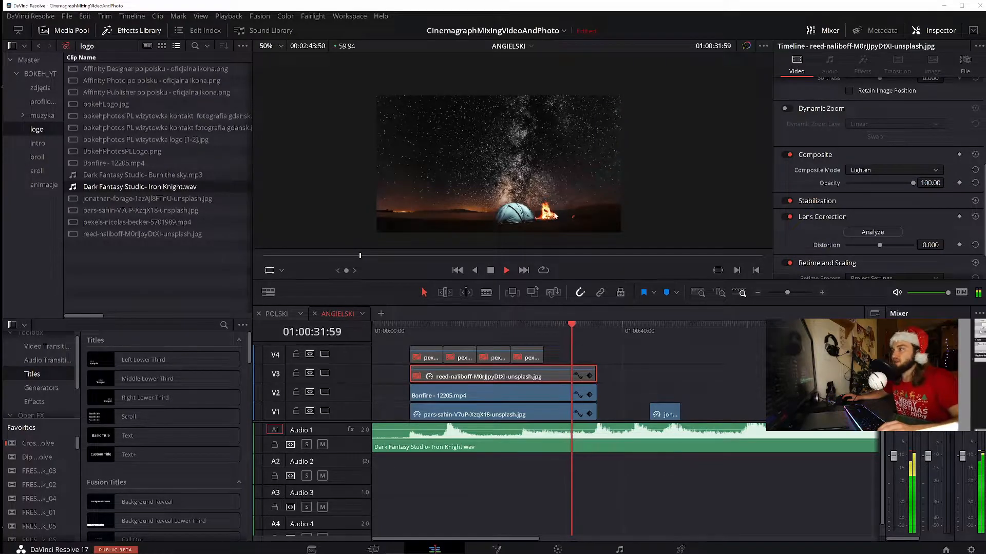
key("space")
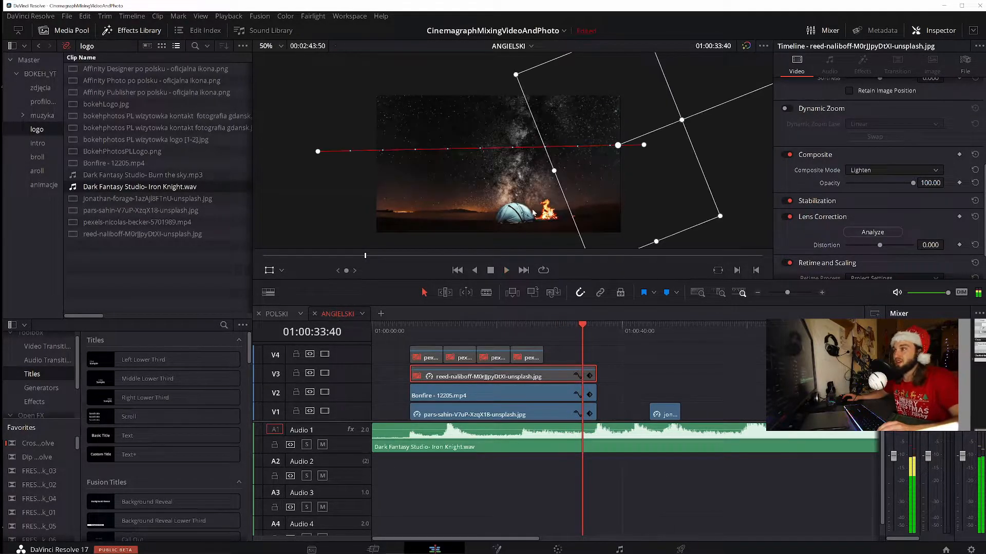
Combine the bonfire video on V2 and the campsite photo on V1 into a new compound clip
left_click(540, 398)
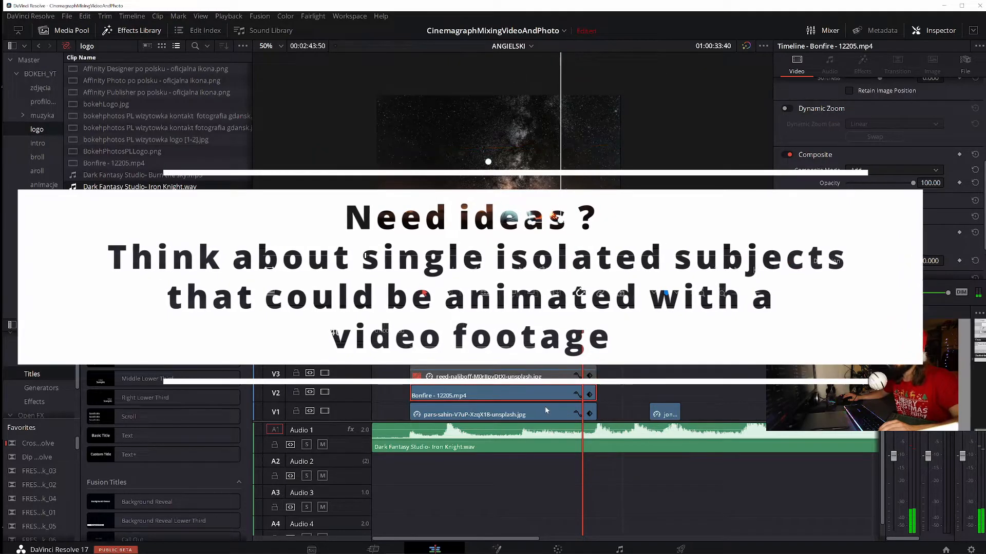
left_click(542, 414)
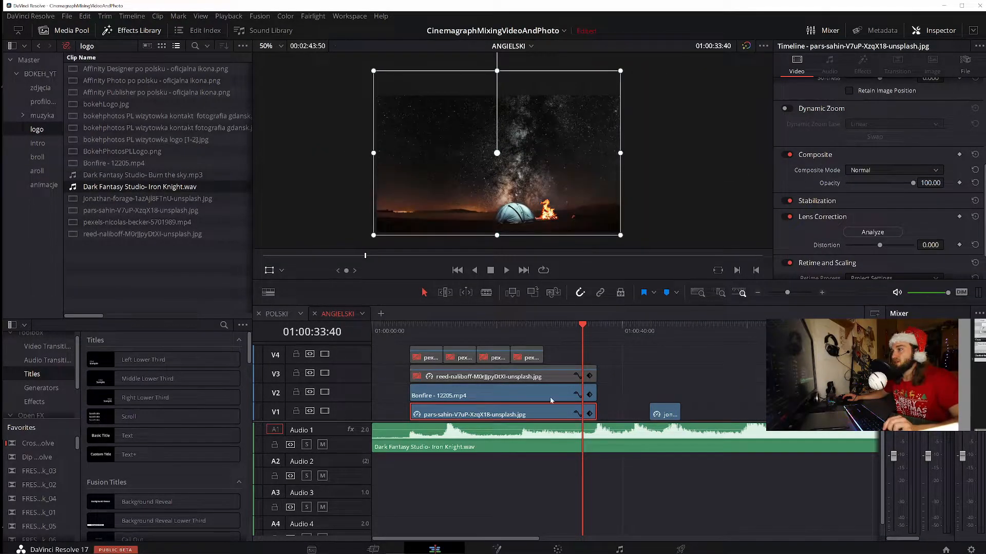
left_click(549, 395)
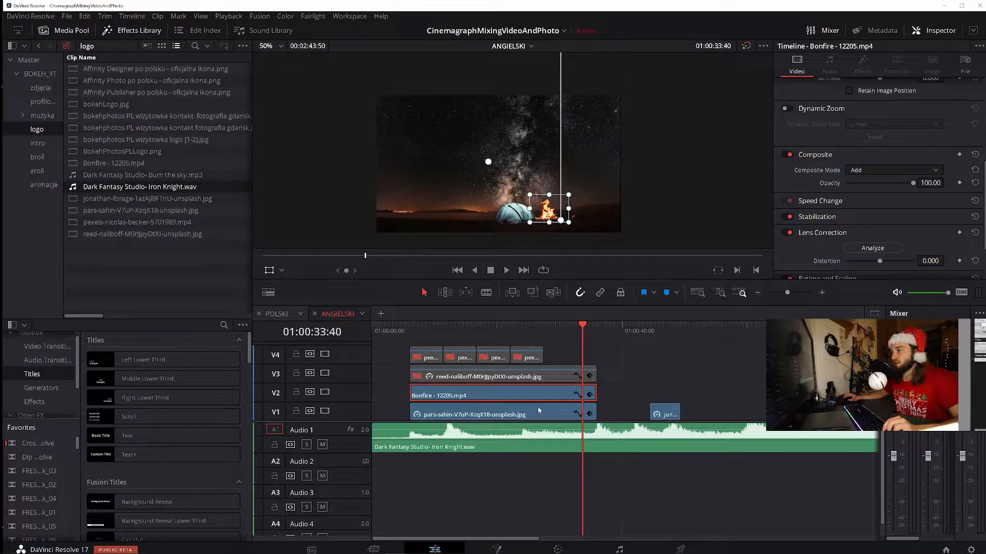
left_click(538, 406, "ctrl")
right_click(538, 406)
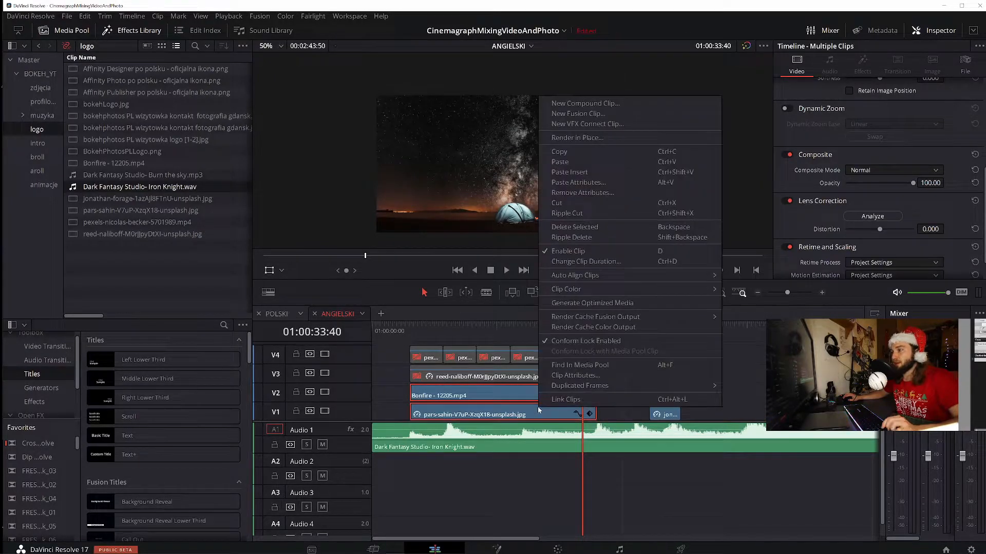
left_click(582, 104)
left_click(565, 299)
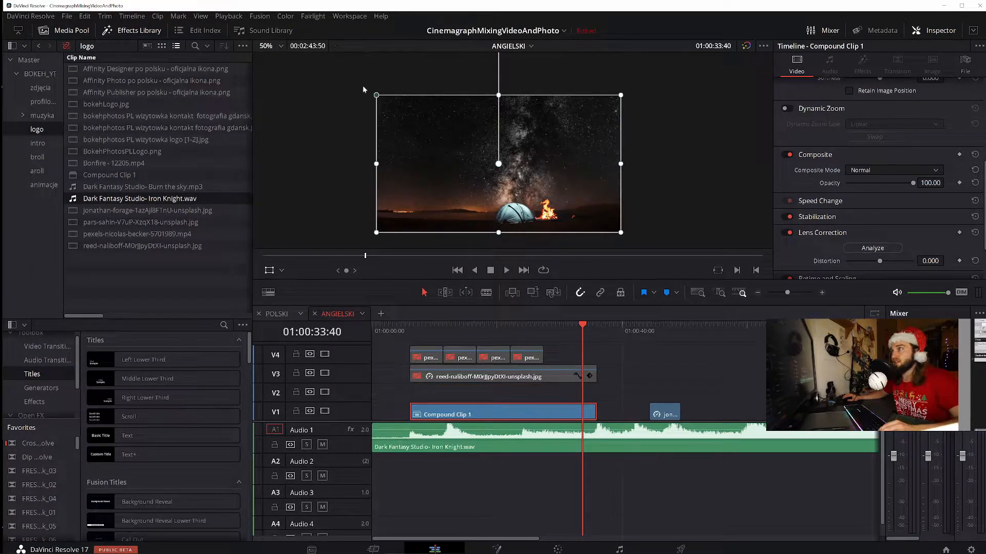
Enlarge the compound clip beyond the frame edges, reposition it around the tent and fire, and play it back
left_click_drag(376, 95, 299, 53)
mouse_move(523, 182)
left_mouse_down()
mouse_move(437, 81)
mouse_move(520, 176)
left_mouse_up()
left_click(473, 331)
key("space")
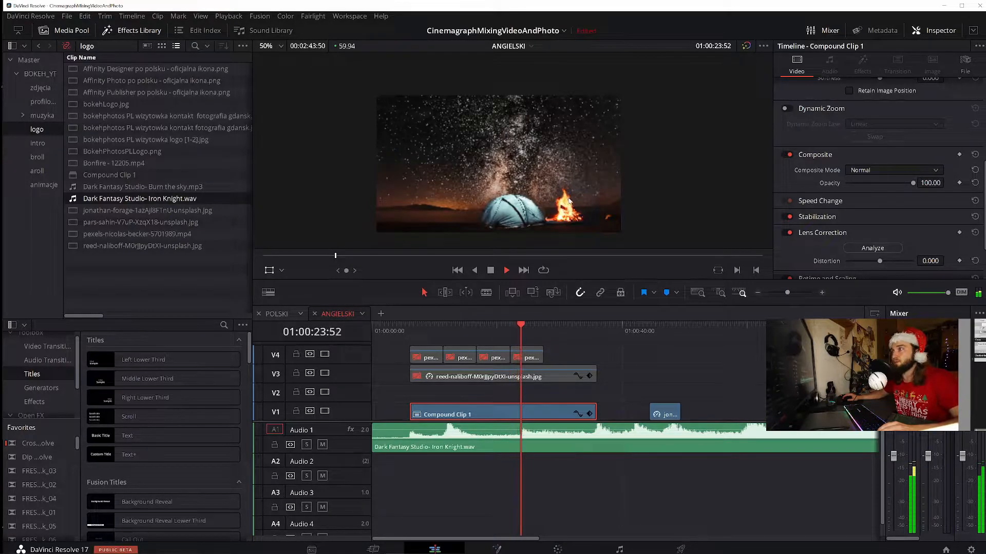
key("space")
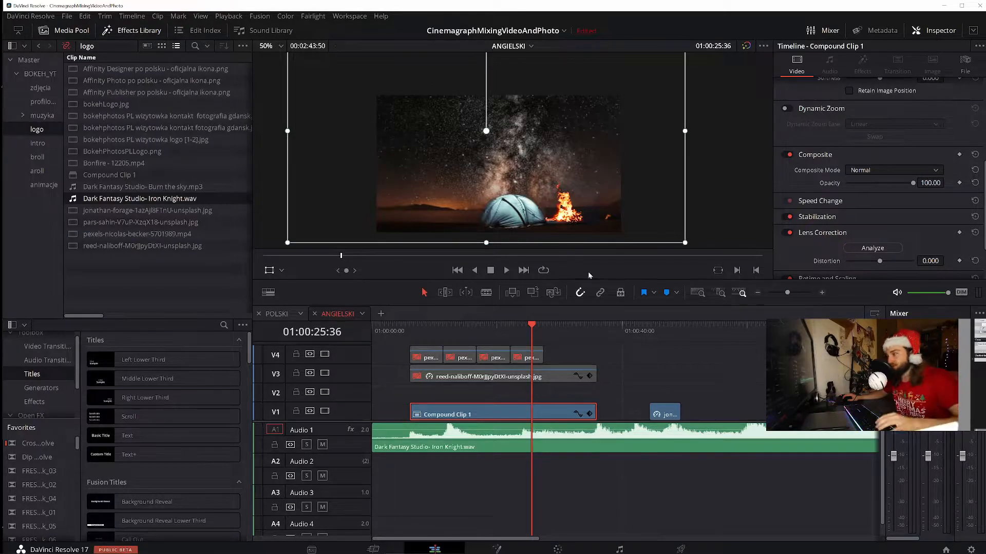
Delete all video and audio clips from the timeline
left_click(697, 331)
left_click(586, 467)
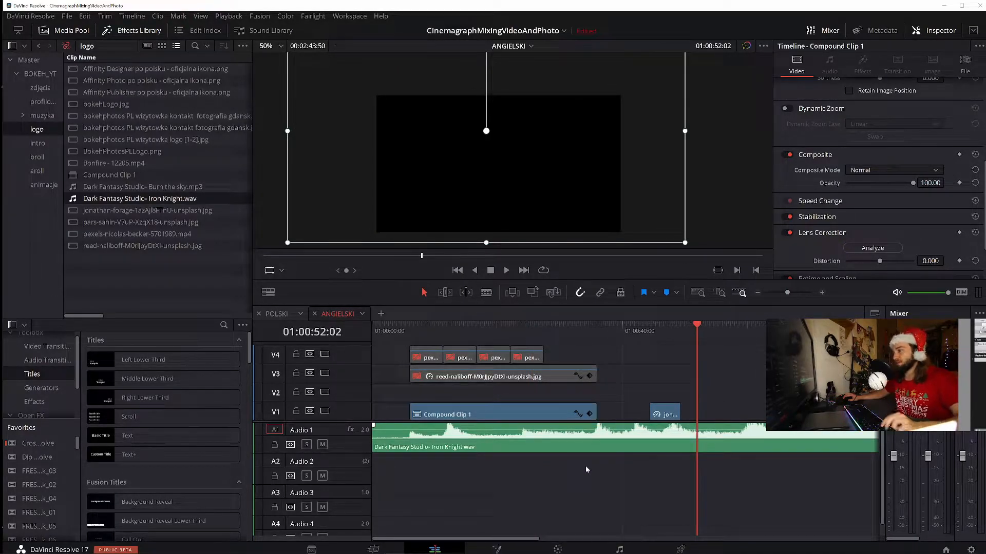
key("ctrl+a")
left_click(585, 481)
key("ctrl+a")
key("Delete")
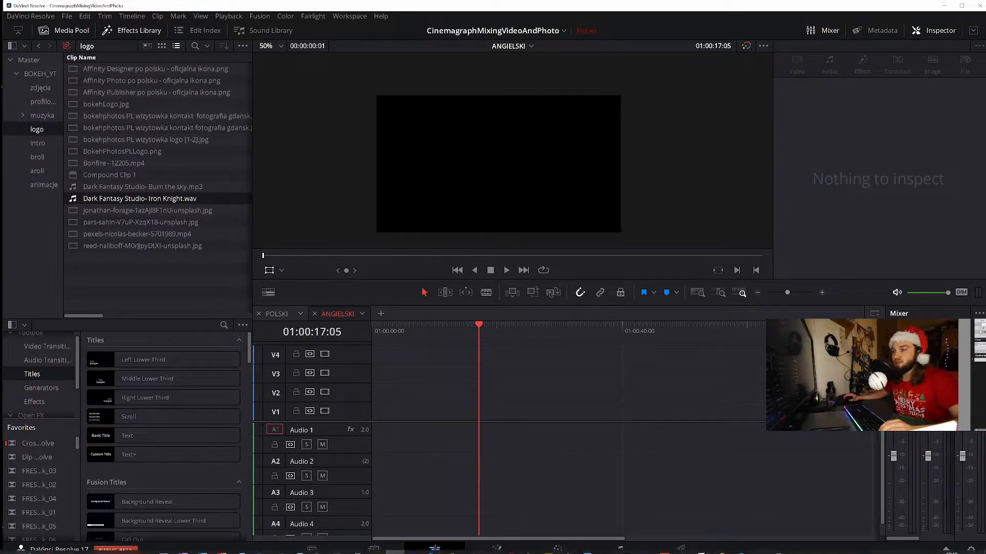
From File Explorer's Example 4 composite folder, add the fireplace photo and the snow globe, cat and Bonfire - 12205.mp4 videos to V1
left_click(44, 511)
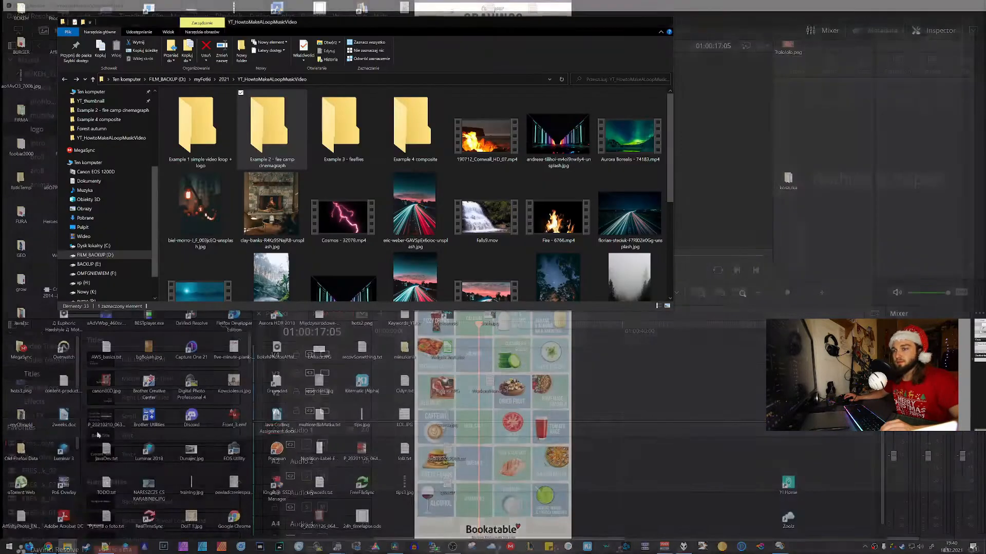
left_click_drag(406, 195, 448, 416)
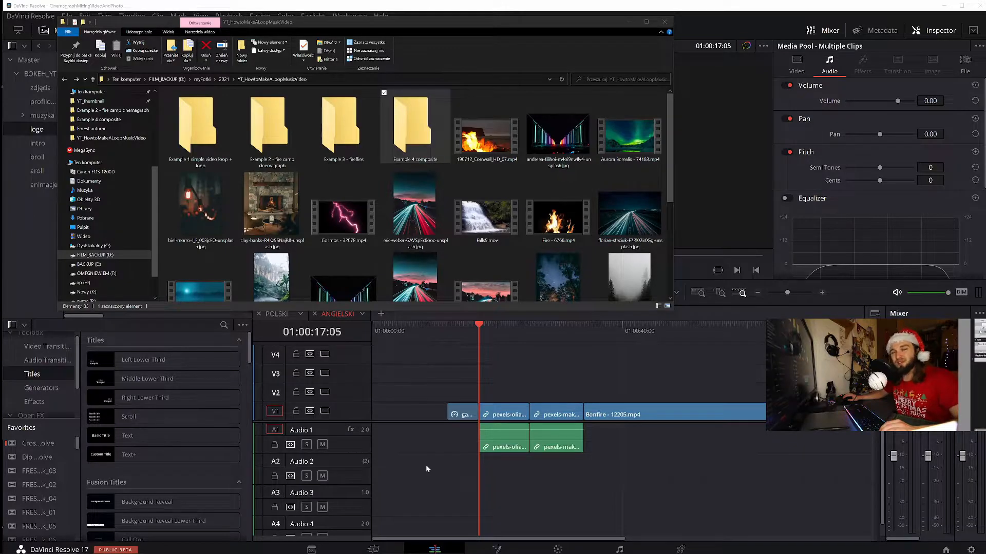
left_click(426, 464)
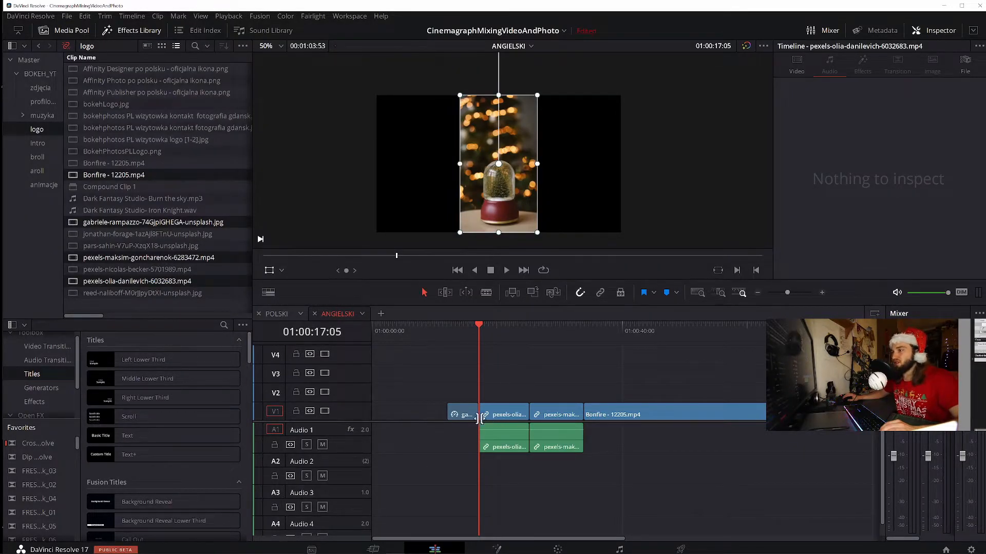
Move the bonfire clip up to V3 and shift the snow globe video along V1 to well after the cat video
left_click_drag(651, 416, 652, 376)
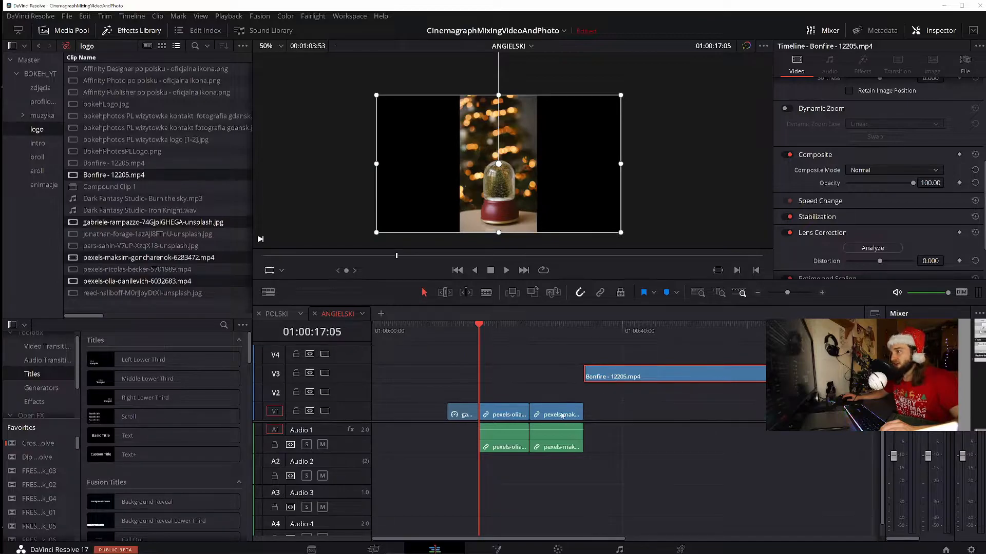
left_click(467, 331)
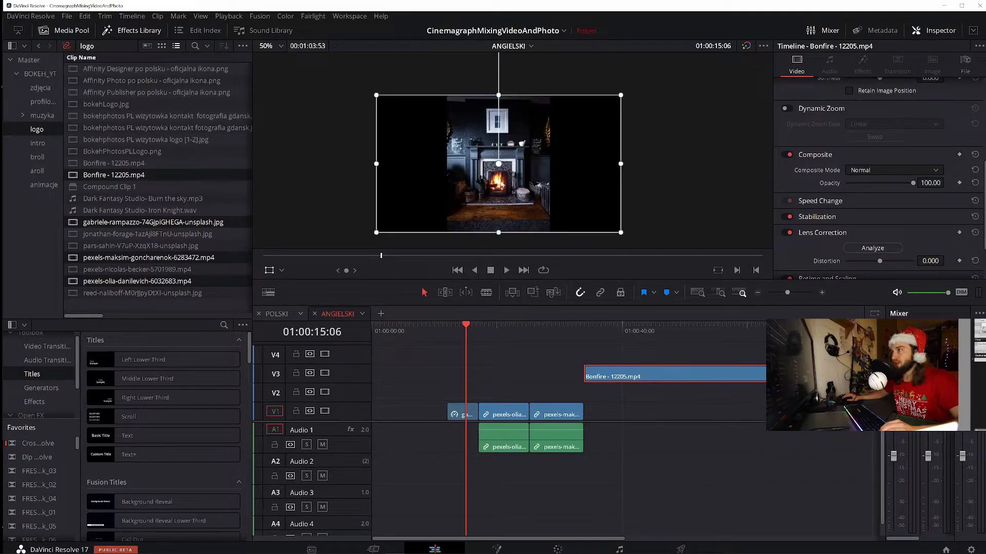
left_click(510, 327)
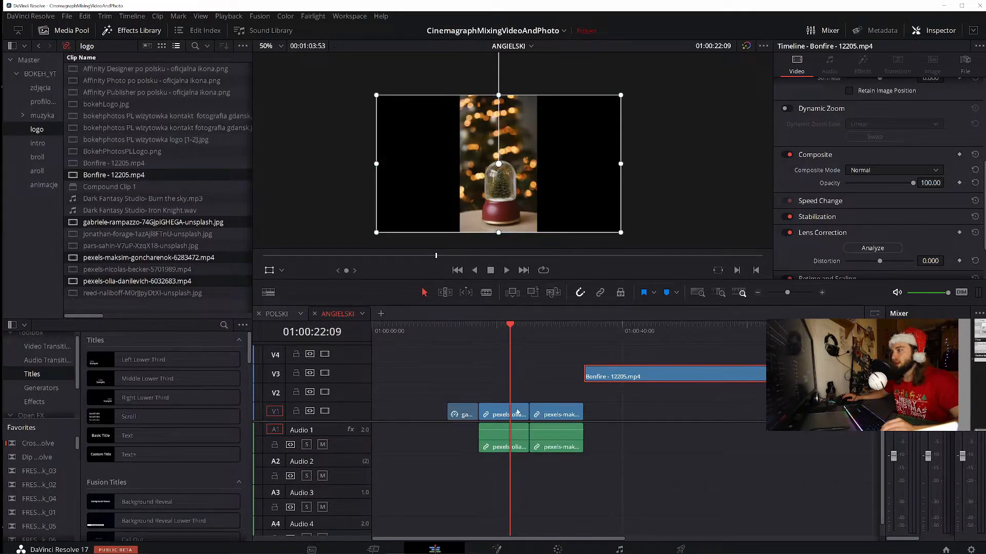
left_click_drag(499, 420, 731, 415)
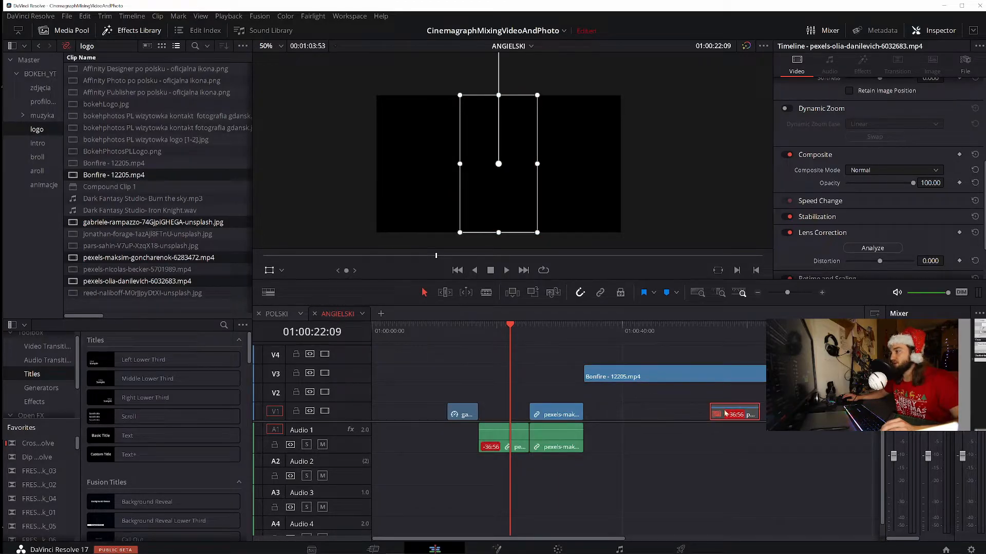
Delete the snow globe and cat videos' audio clips from Audio 1
left_click(549, 327)
left_click_drag(411, 461, 594, 444)
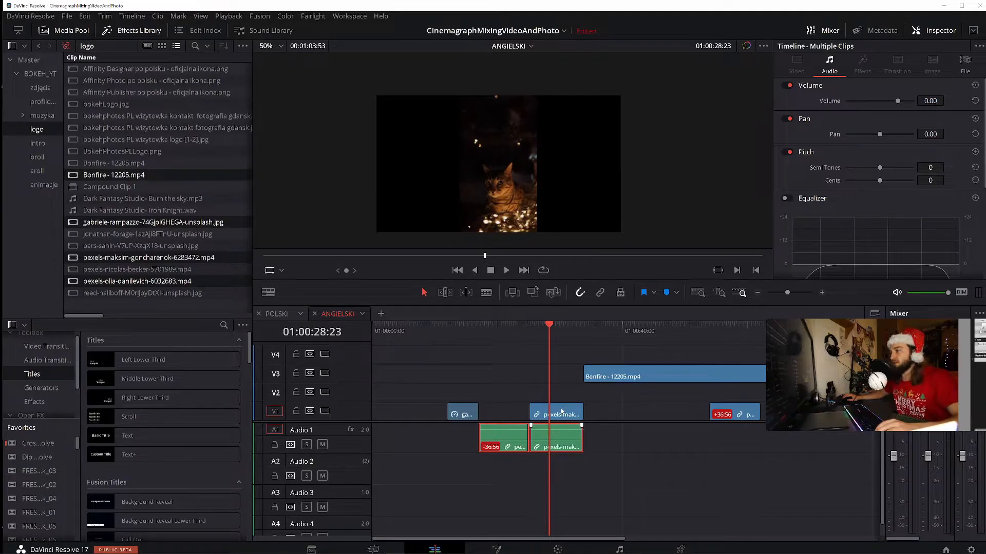
key("Delete")
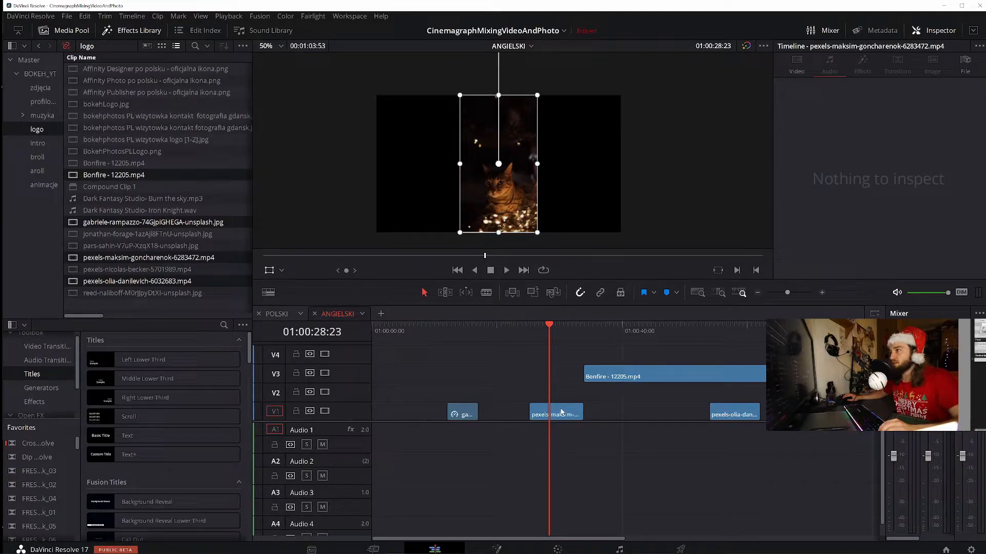
Preview the cat video and shift it along V1 to just before the snow globe video
left_click(561, 413)
key("space")
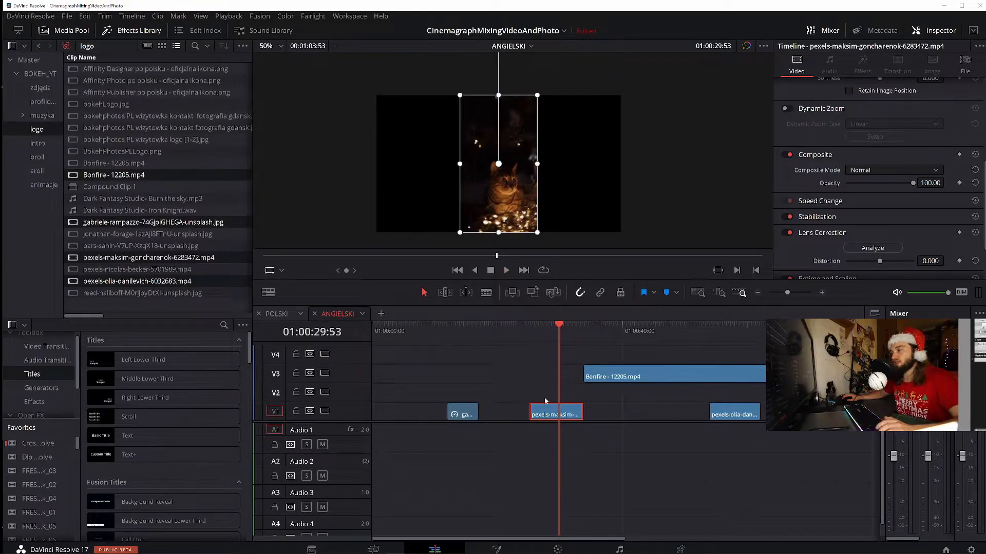
left_click_drag(550, 416, 654, 416)
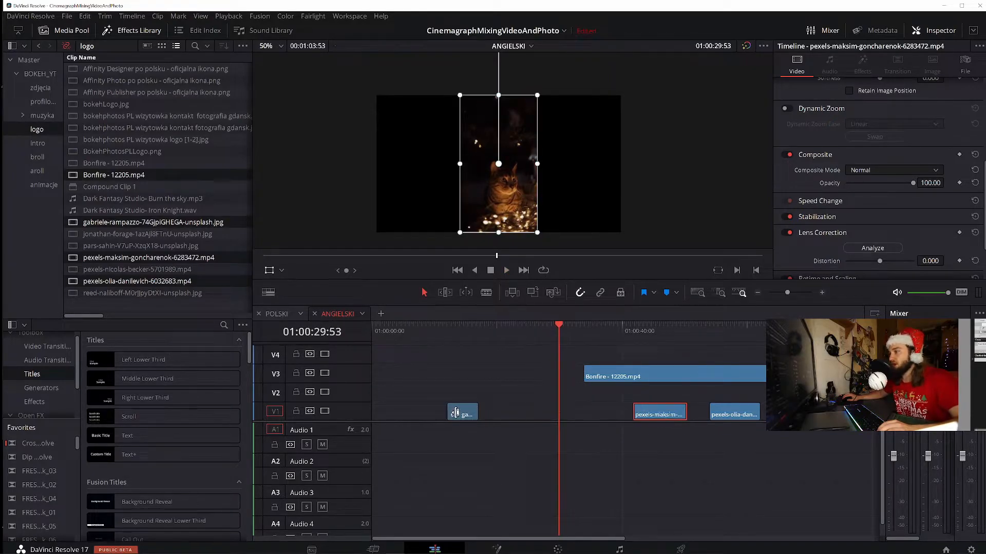
Extend the fireplace photo on V1 at both ends and play it to check the flame area
left_click(472, 415)
left_click_drag(570, 412, 567, 414)
left_click_drag(450, 411, 391, 413)
left_click_drag(428, 330, 418, 333)
key("space")
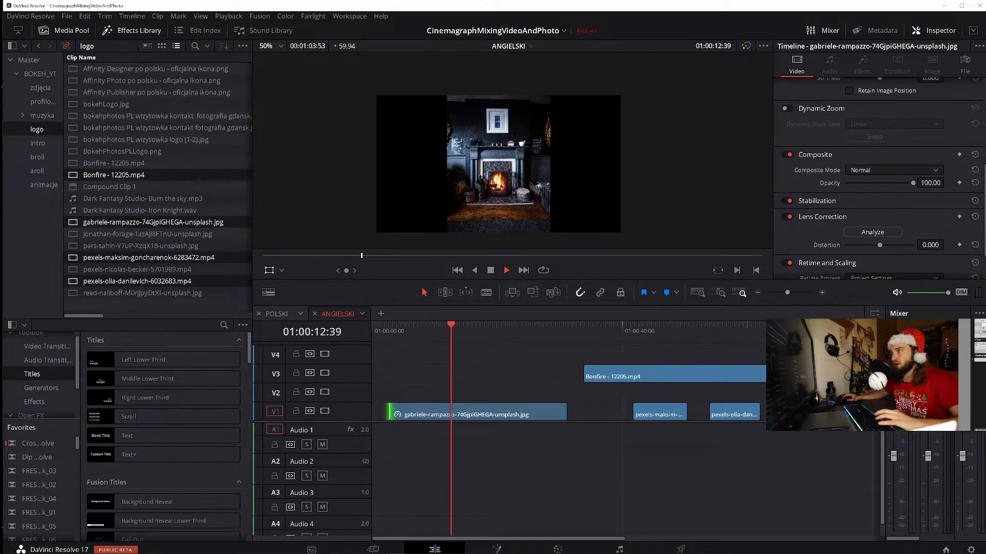
scroll(499, 196, "up", 2)
scroll(500, 196, "down", 2)
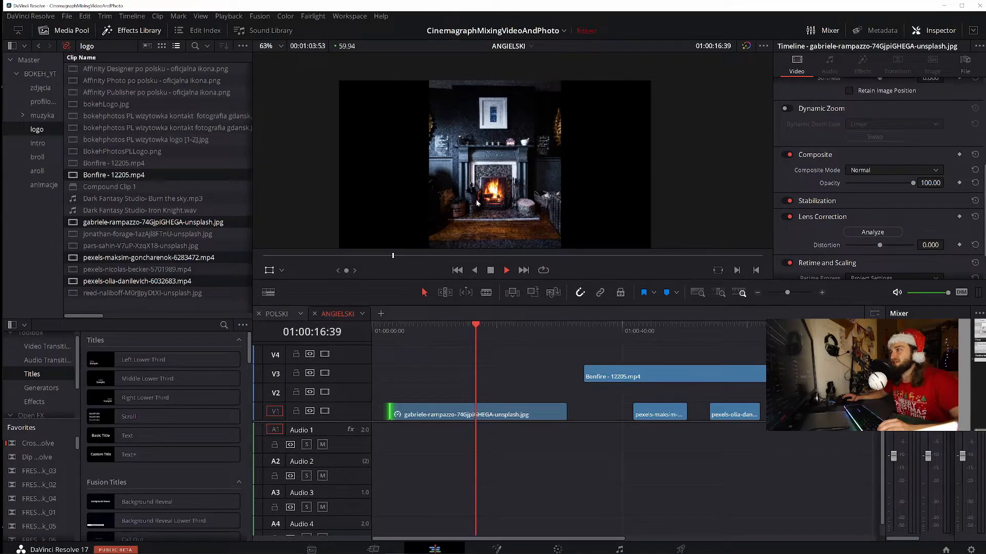
key("space")
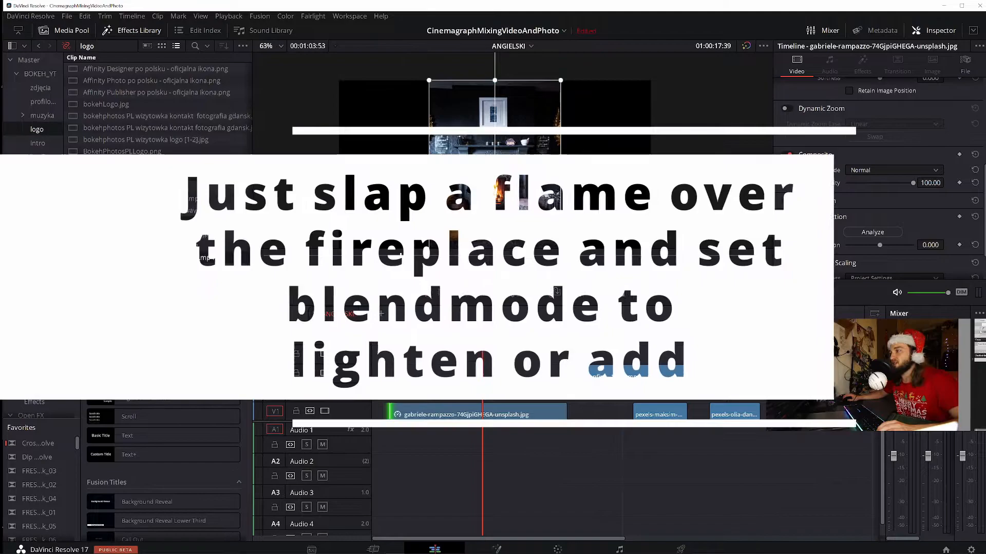
Place the bonfire clip on V2 directly above the fireplace photo and extend the photo to end with it
left_click_drag(669, 375, 478, 391)
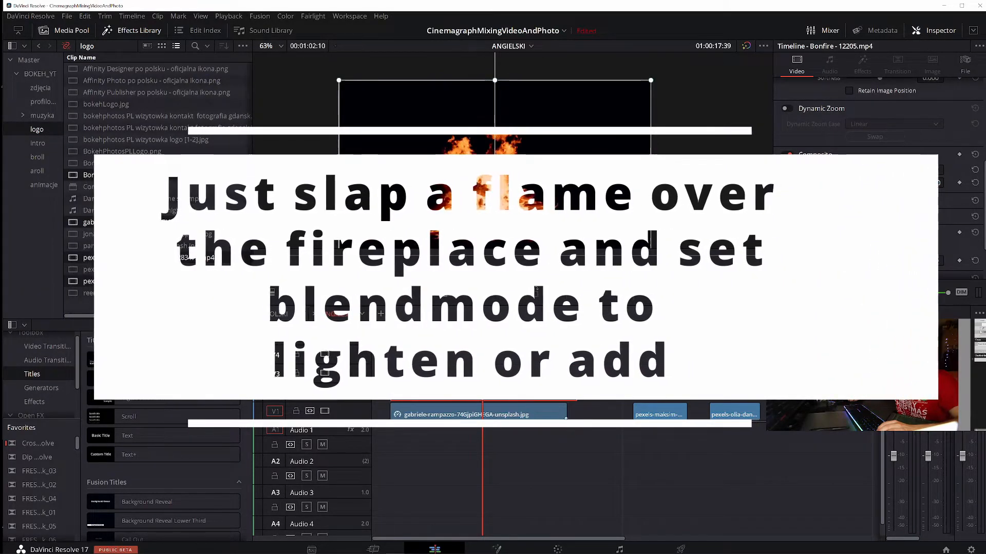
left_click_drag(571, 417, 578, 416)
left_click(433, 397)
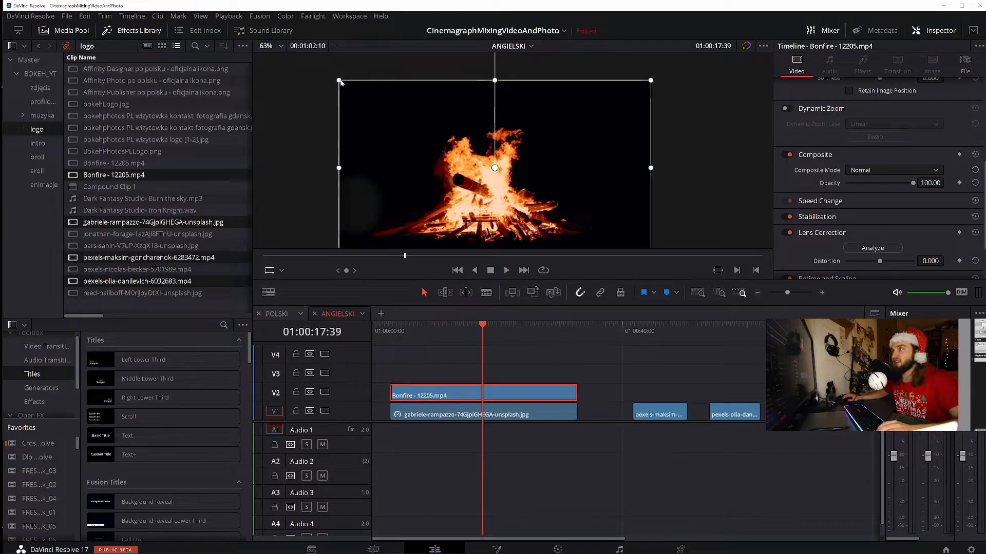
Scale the bonfire clip down proportionally in the viewer to roughly the width of the fireplace surround
left_click(268, 271)
left_click(268, 271)
left_click_drag(339, 81, 442, 158)
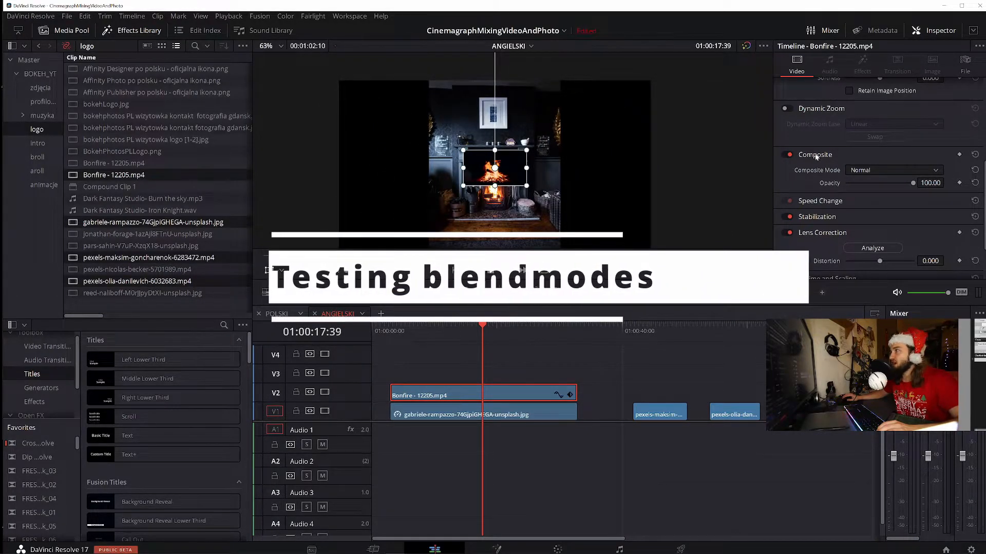
Compare the Add, Lighten and Linear Burn composite modes on the bonfire clip and settle on Add
left_click(876, 170)
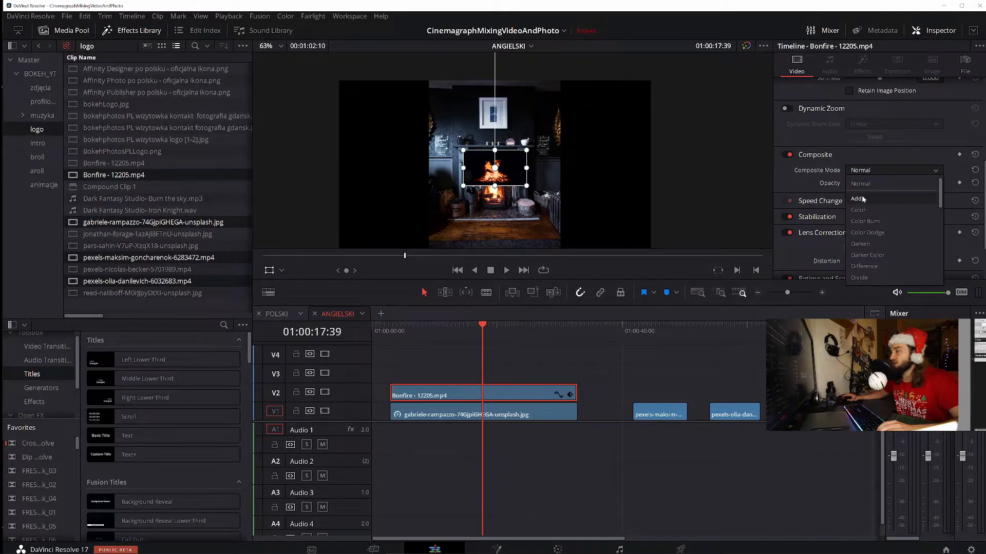
left_click(863, 199)
left_click(872, 170)
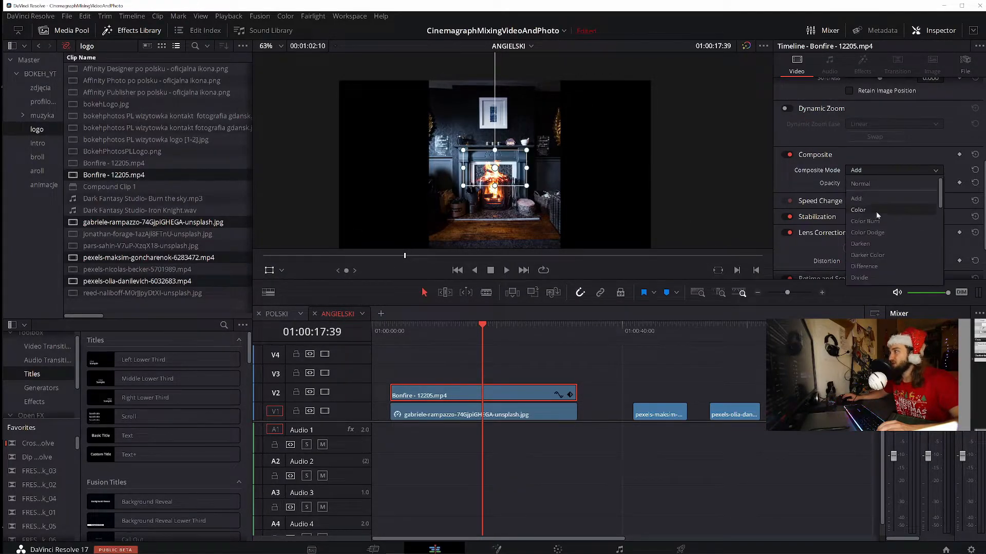
left_click(874, 276)
left_click(869, 171)
scroll(883, 228, "down", 2)
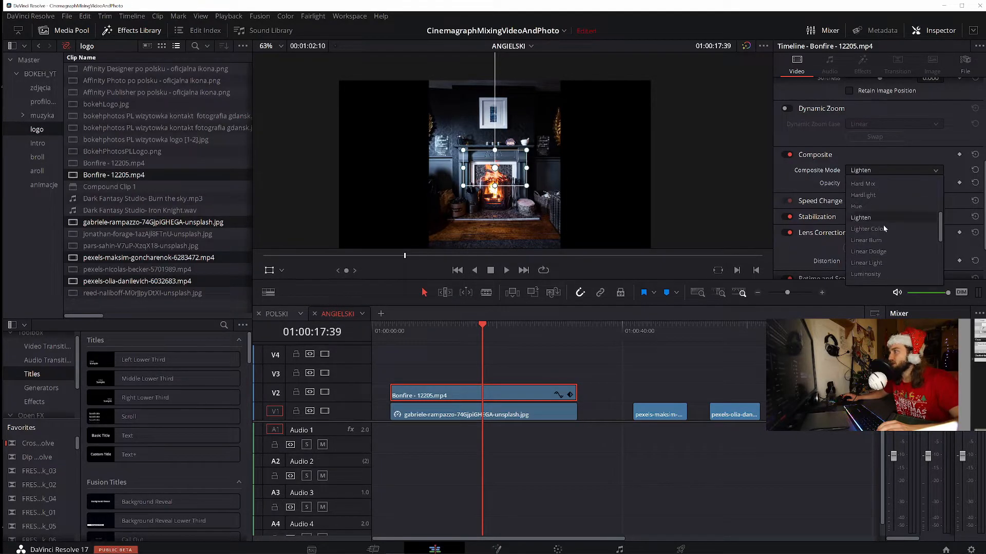
left_click(886, 240)
left_click(872, 171)
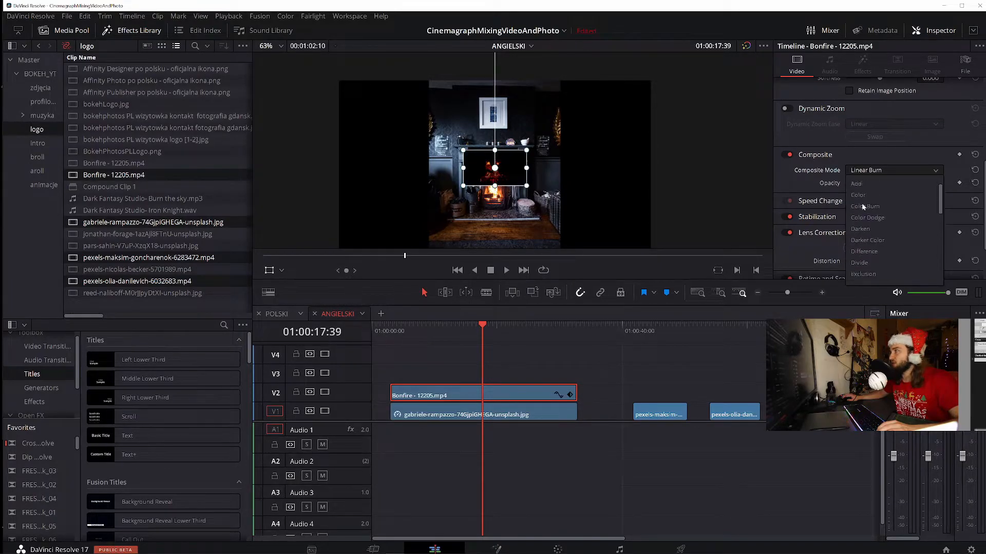
left_click(866, 200)
Move the bonfire overlay down onto the photo's hearth fire and shrink it slightly to fit the firebox
left_click_drag(500, 186, 502, 190)
scroll(486, 216, "up", 3)
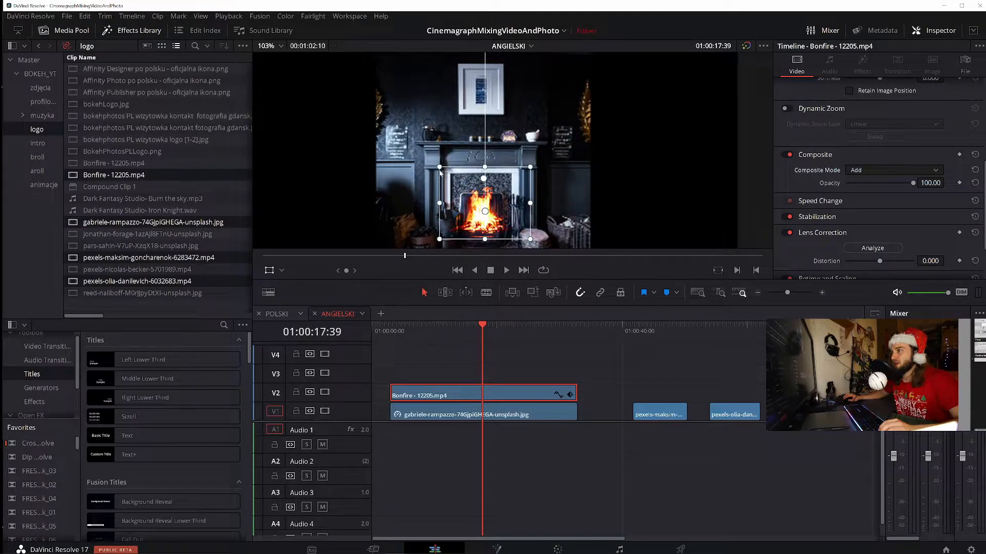
left_click_drag(440, 169, 444, 173)
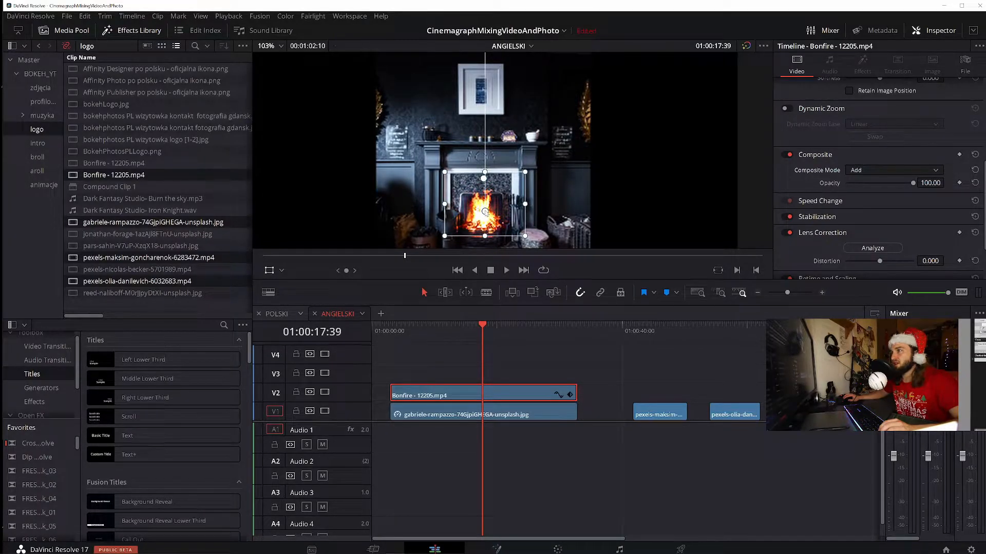
left_click_drag(484, 236, 484, 221)
key("ctrl+z")
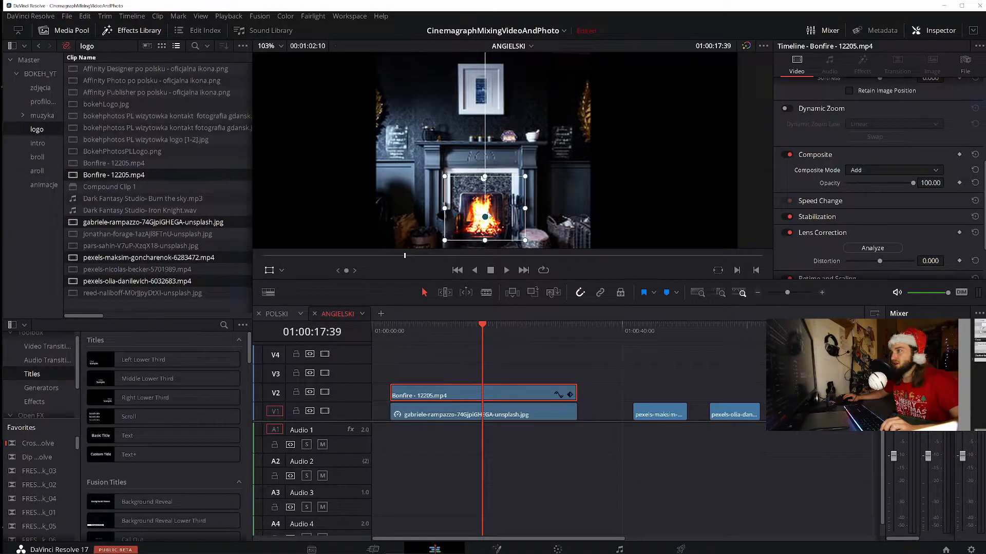
scroll(488, 210, "down", 2)
scroll(489, 210, "down", 2)
Play the fireplace and bonfire composite from its start to check how the flames blend
left_click_drag(413, 330, 390, 329)
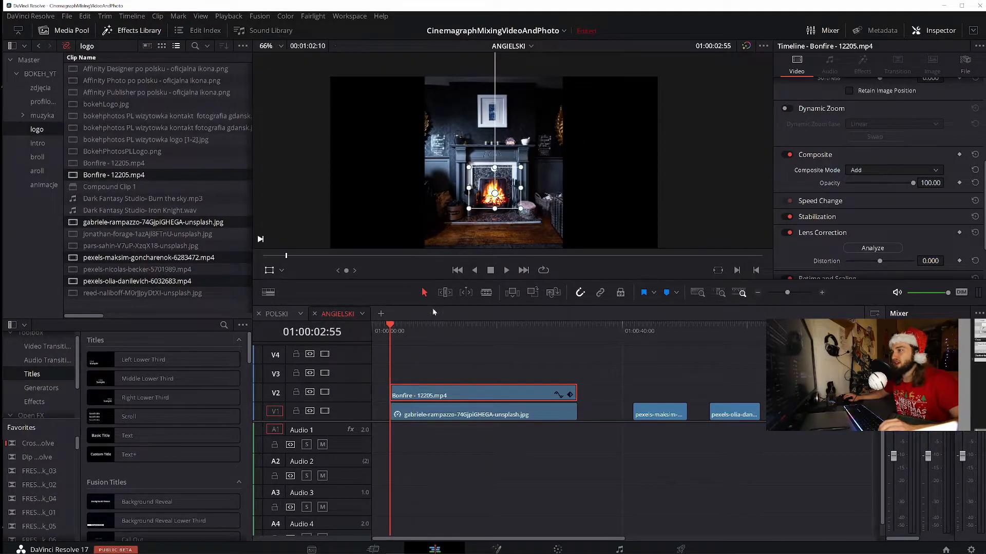
key("space")
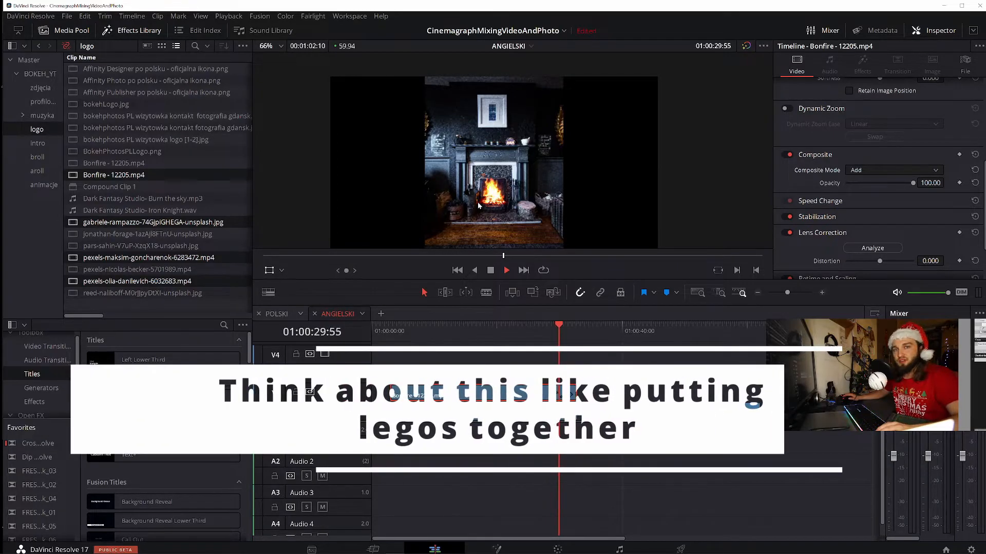
key("space")
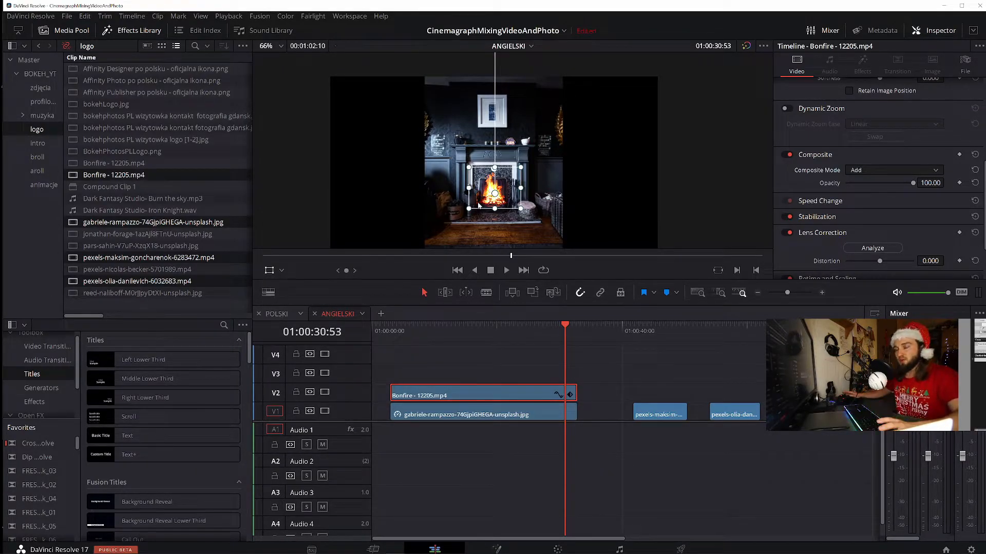
left_click(414, 329)
key("space")
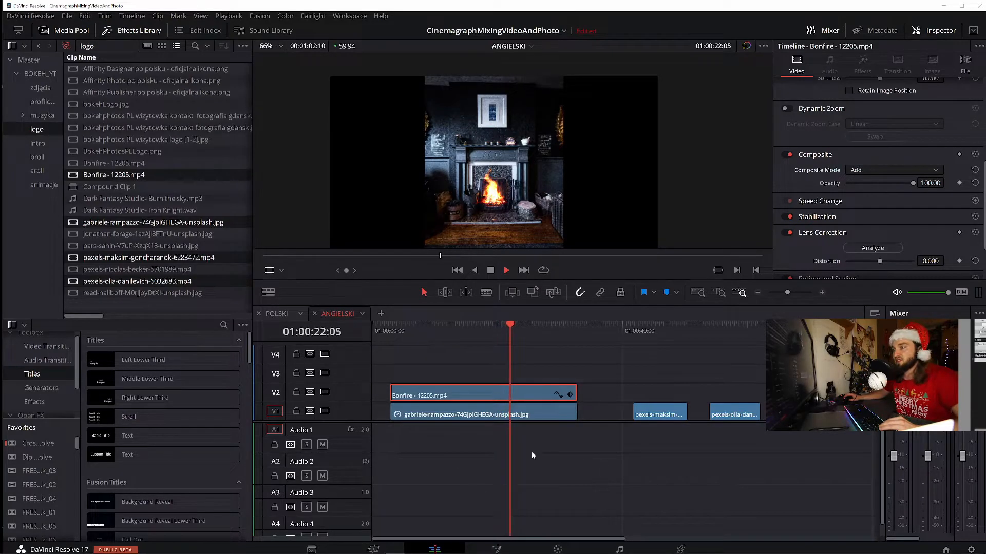
key("space")
Move the cat video to V3, aligned with the start of the bonfire clip
left_click(657, 420)
left_click_drag(666, 417, 424, 377)
left_click(395, 337)
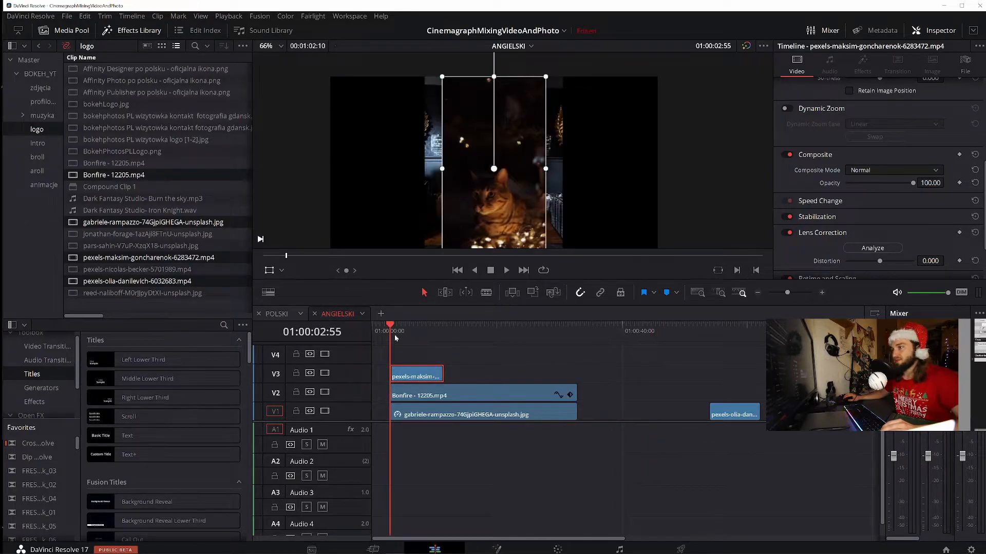
Set the cat clip's composite mode to Add, then shrink it and place it on the floor left of the fireplace
left_click(876, 169)
left_click(866, 197)
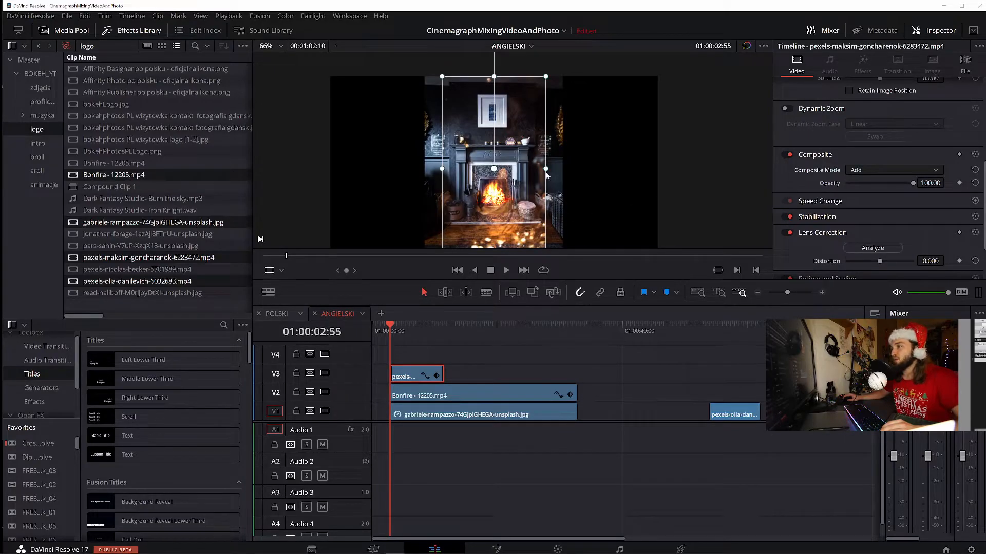
left_click_drag(545, 77, 513, 134)
mouse_move(484, 188)
left_mouse_down()
mouse_move(462, 199)
mouse_move(473, 199)
left_mouse_up()
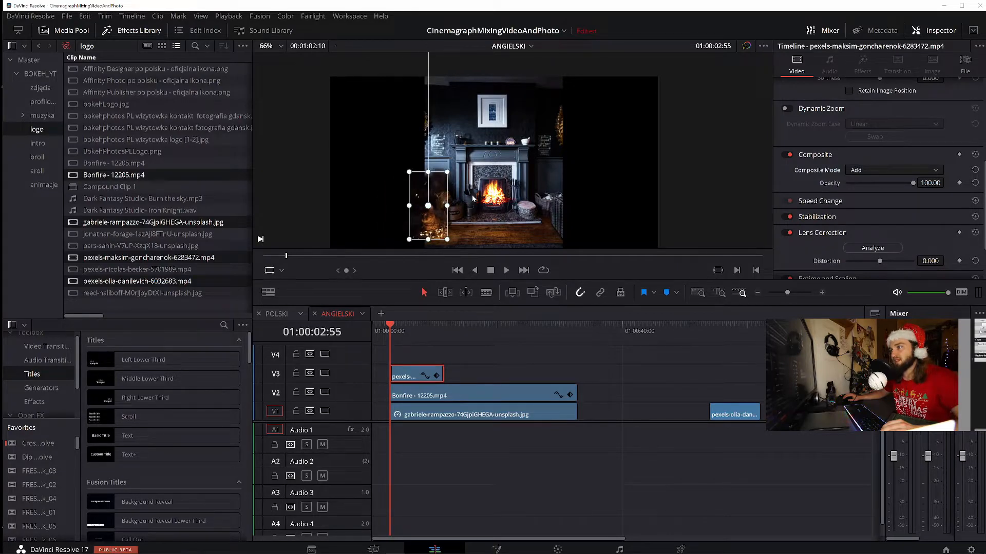
Play the composite in short passes to examine how the cat overlay's edges blend with the photo
left_click(506, 270)
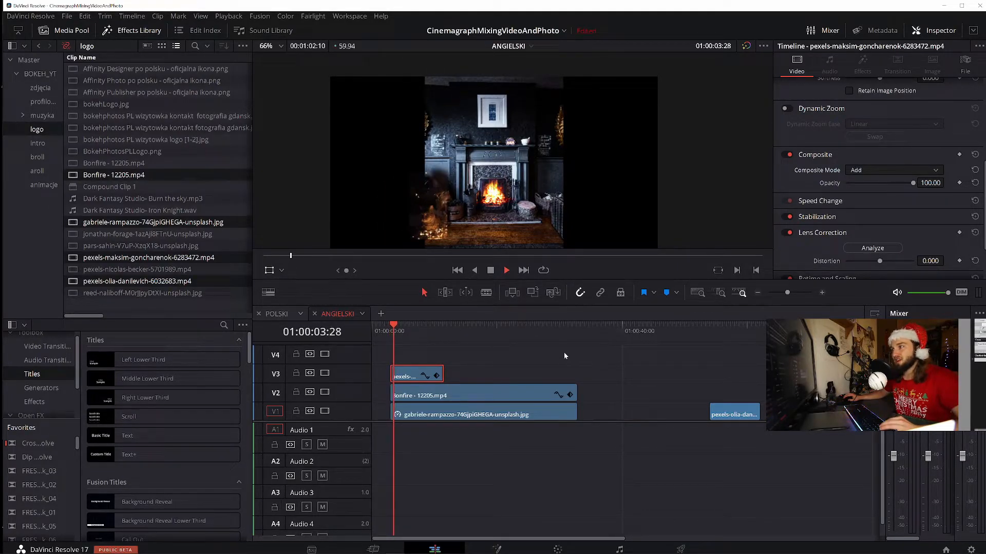
key("space")
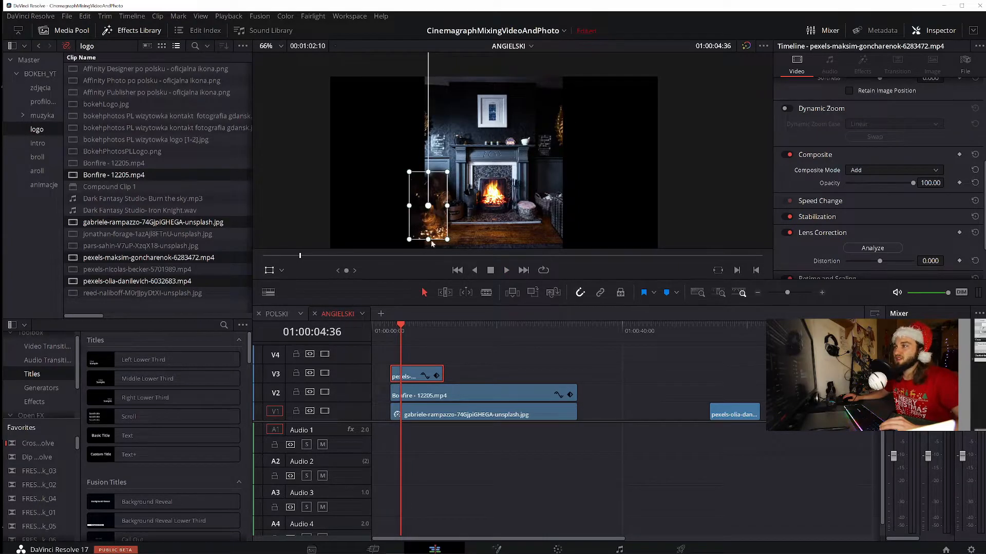
key("space")
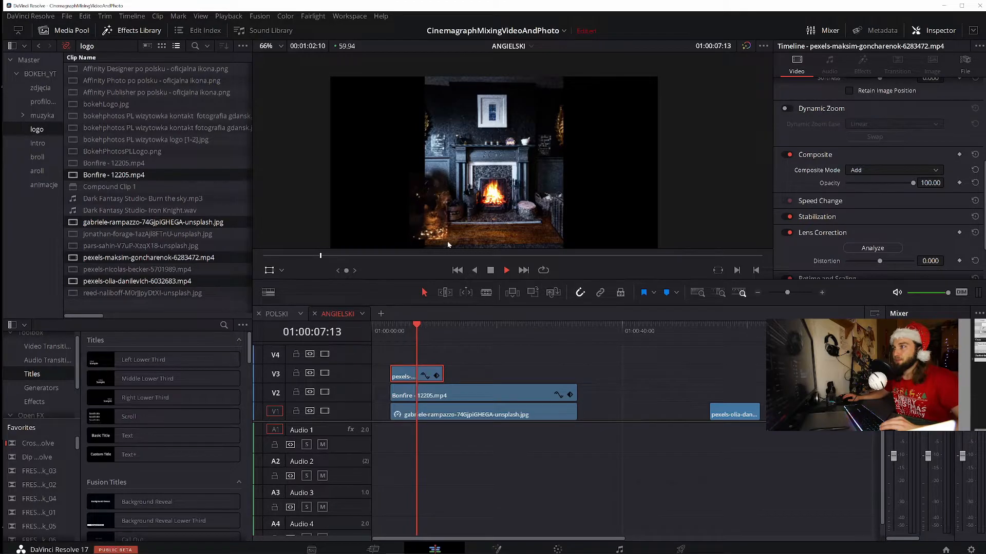
key("space")
key("space")
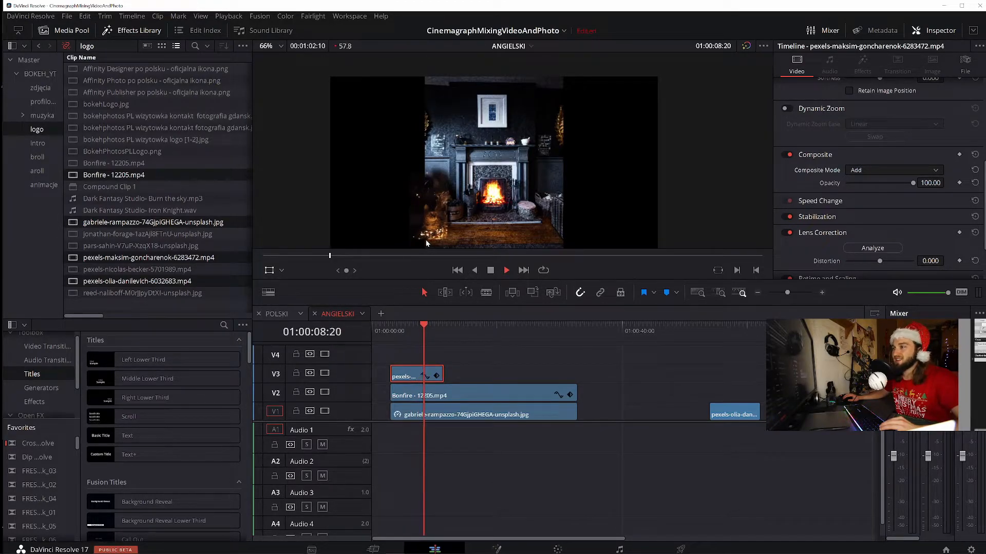
key("space")
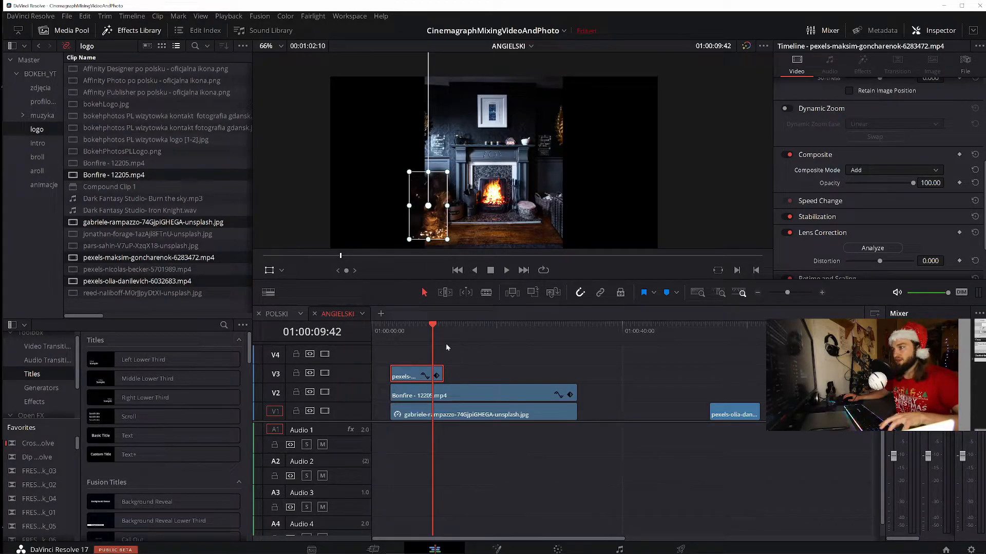
On the Color page, add a curve window to the cat clip and connect its node to a new alpha output
left_click(532, 552)
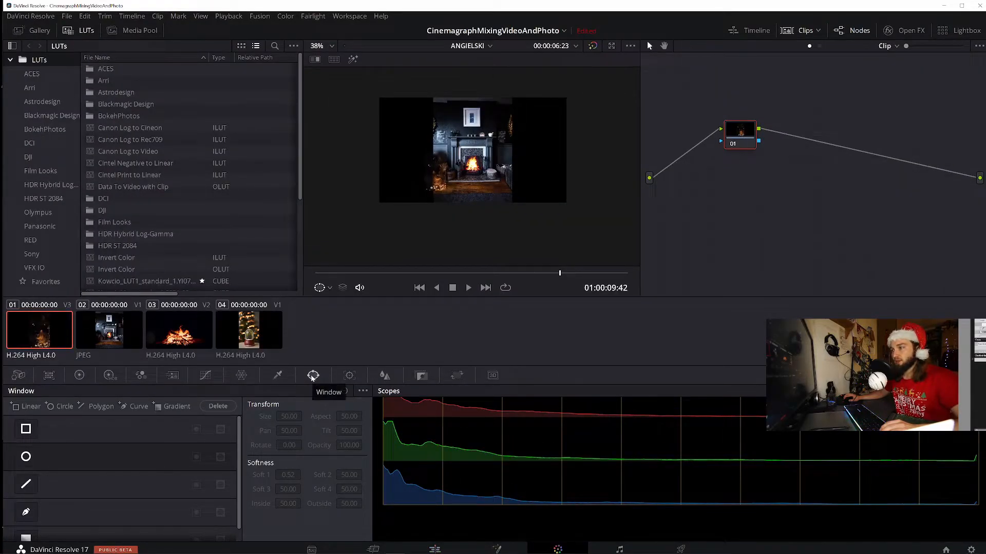
left_click(138, 406)
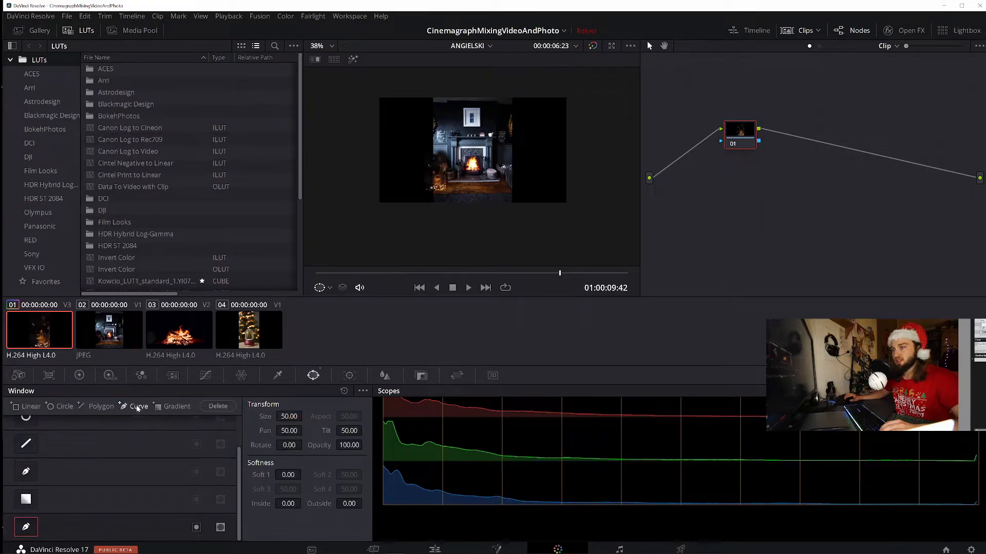
right_click(751, 222)
left_click(808, 264)
left_click_drag(758, 141, 979, 198)
Draw a closed curve mask around the cat and the lights at its feet
scroll(473, 176, "up", 5)
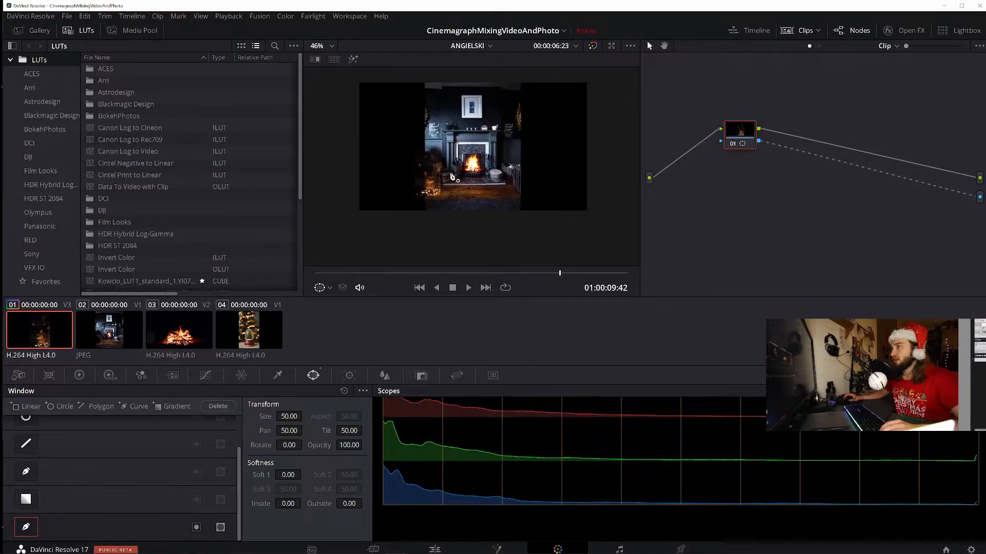
left_click(366, 230)
left_click(385, 227)
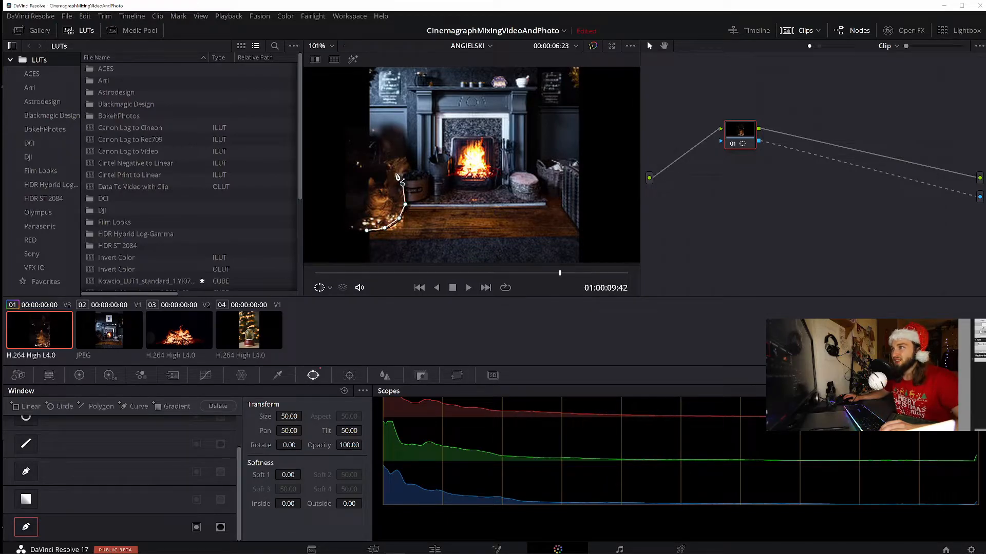
left_click(395, 173)
left_click(378, 168)
left_click(361, 168)
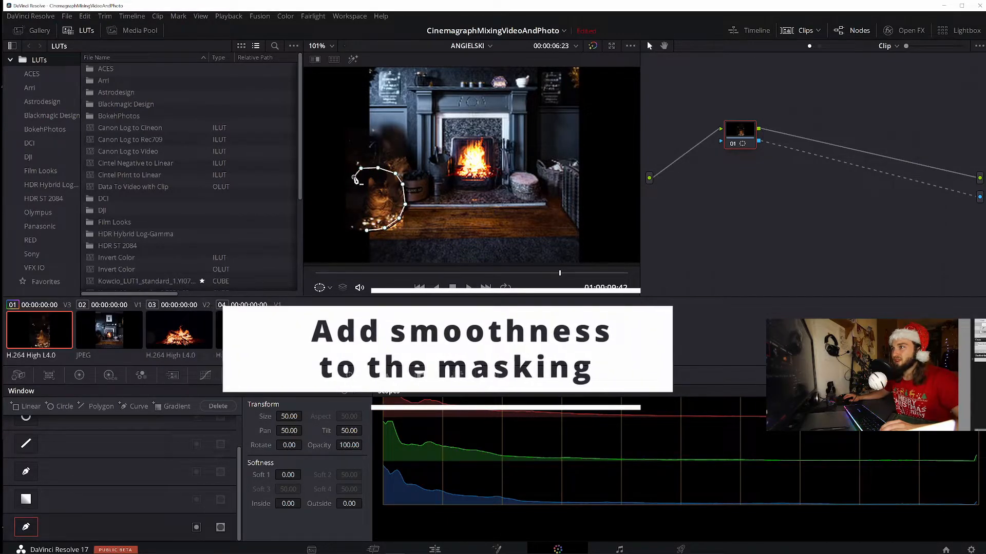
left_click(354, 177)
left_click(350, 209)
left_click(353, 223)
left_click(366, 230)
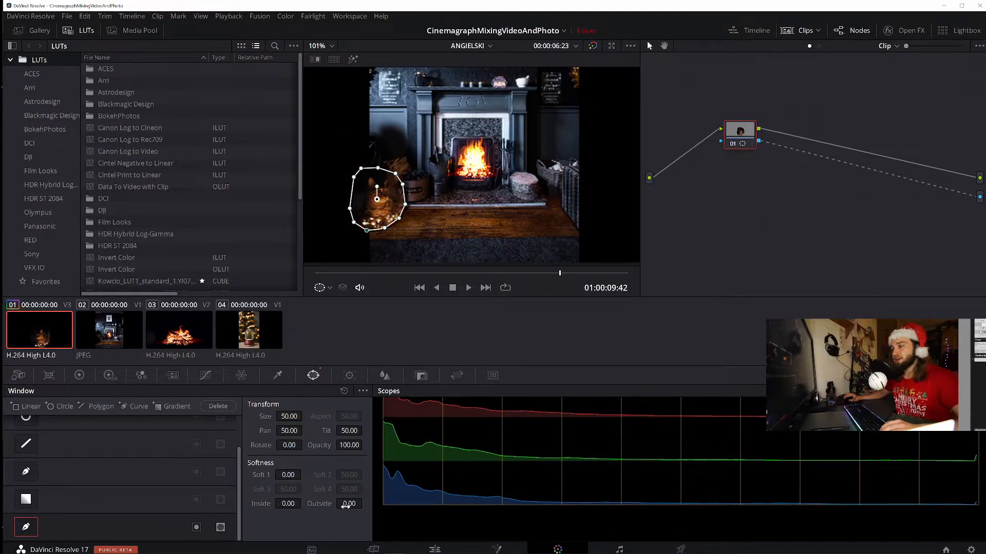
Soften the cat mask's edge with an outside softness of 1.40 and an inside softness of 7.02
left_click_drag(347, 503, 368, 503)
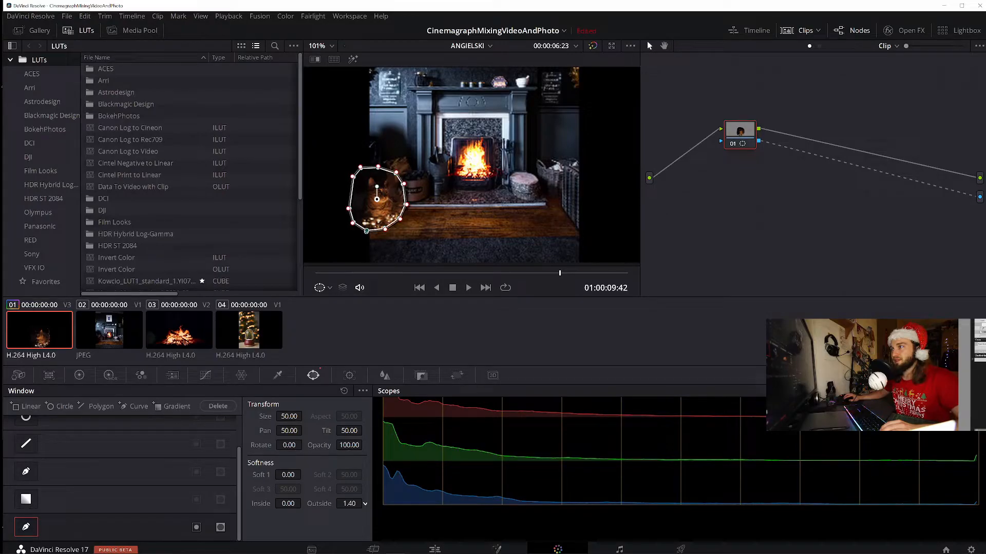
left_click_drag(302, 503, 304, 503)
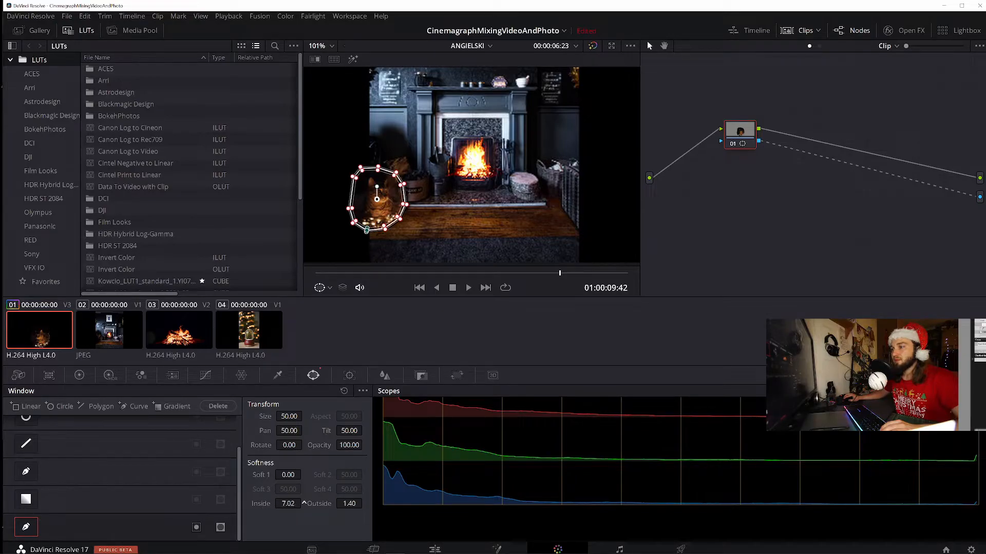
Set the cat mask's inside softness to 12.86 and play the composite on the Edit page to check the blend
left_click_drag(304, 503, 304, 503)
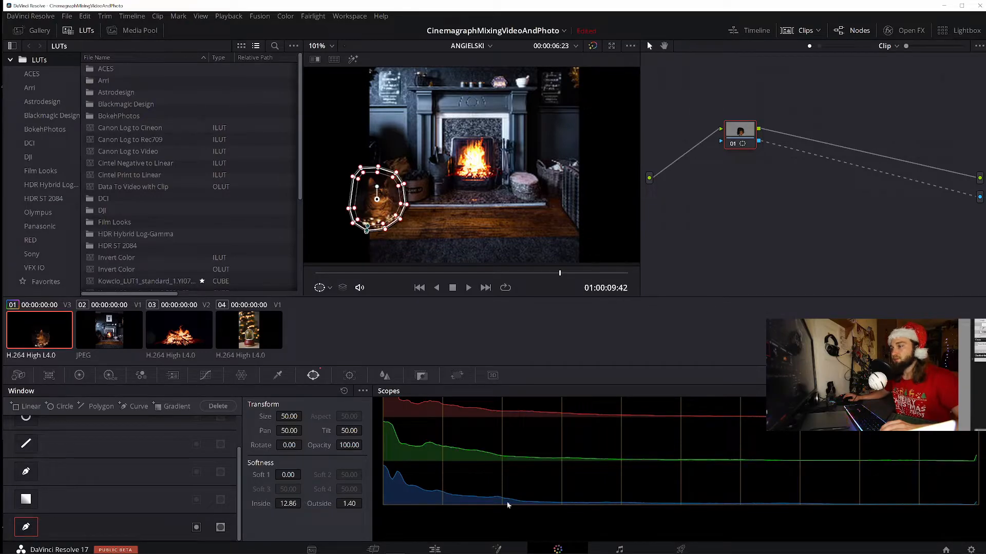
left_click(445, 549)
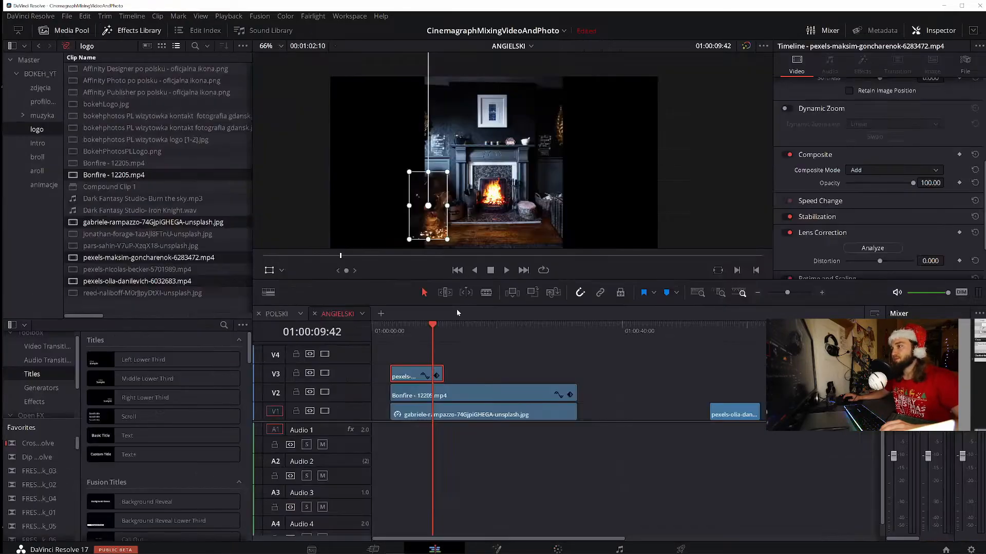
left_click(506, 272)
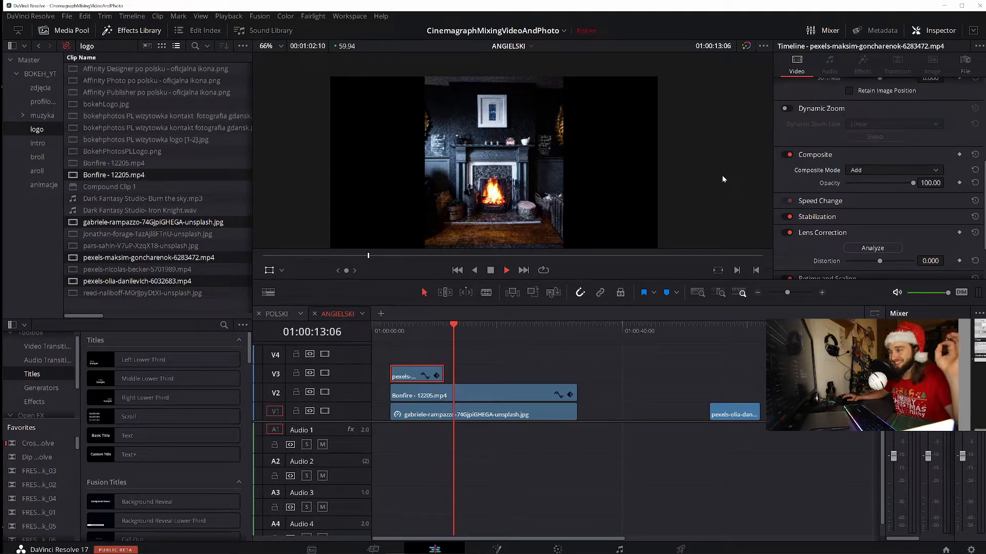
left_click(394, 336)
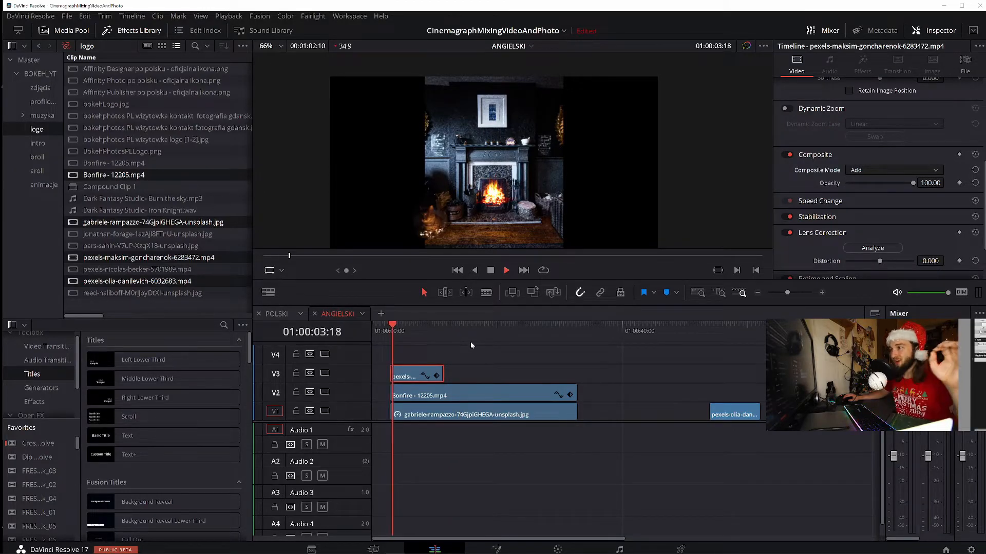
left_click(490, 271)
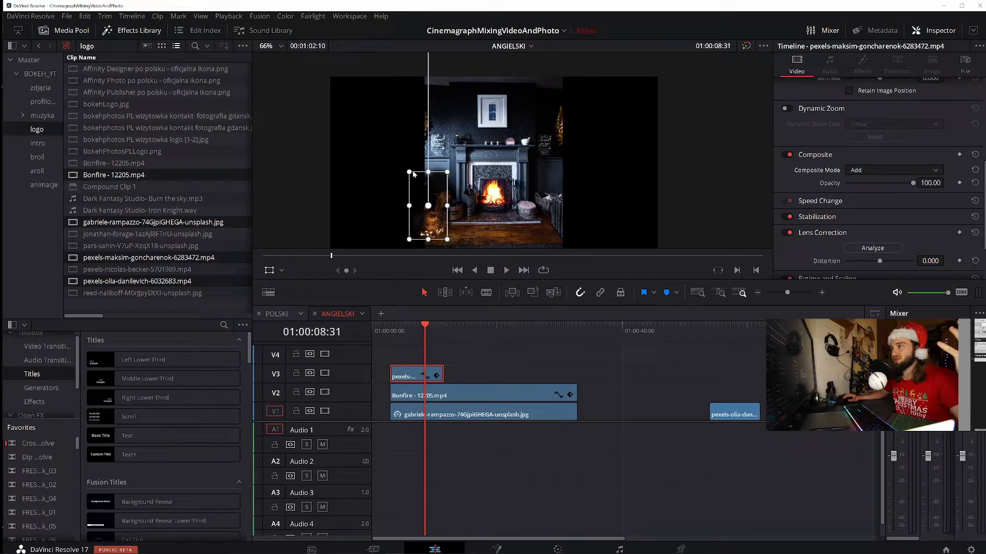
Shrink the cat overlay slightly, move it a little lower beside the fireplace, and play the composite from its start
left_click_drag(409, 172, 415, 182)
mouse_move(443, 231)
left_mouse_down()
mouse_move(424, 200)
mouse_move(438, 227)
left_mouse_up()
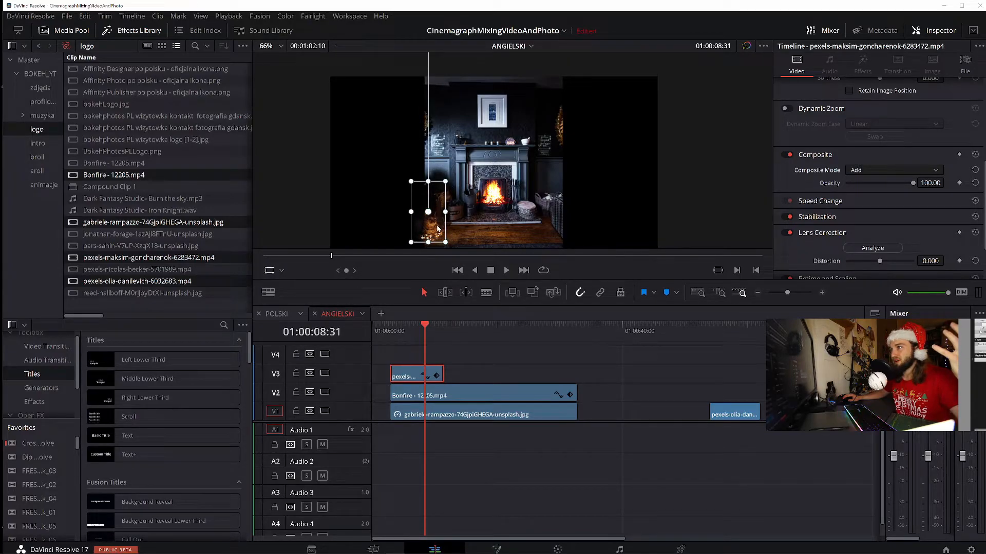
left_click(408, 334)
key("space")
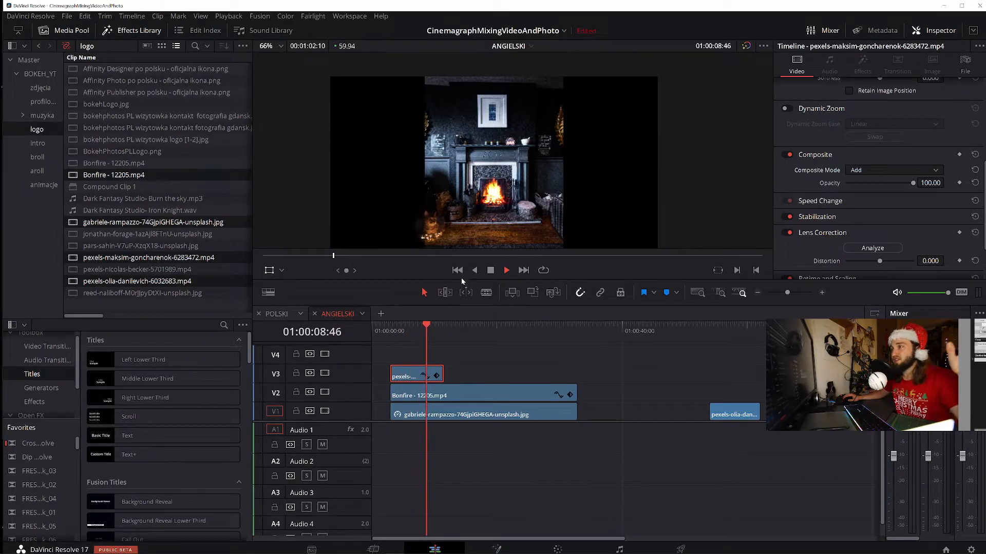
left_click(491, 271)
left_click(395, 331)
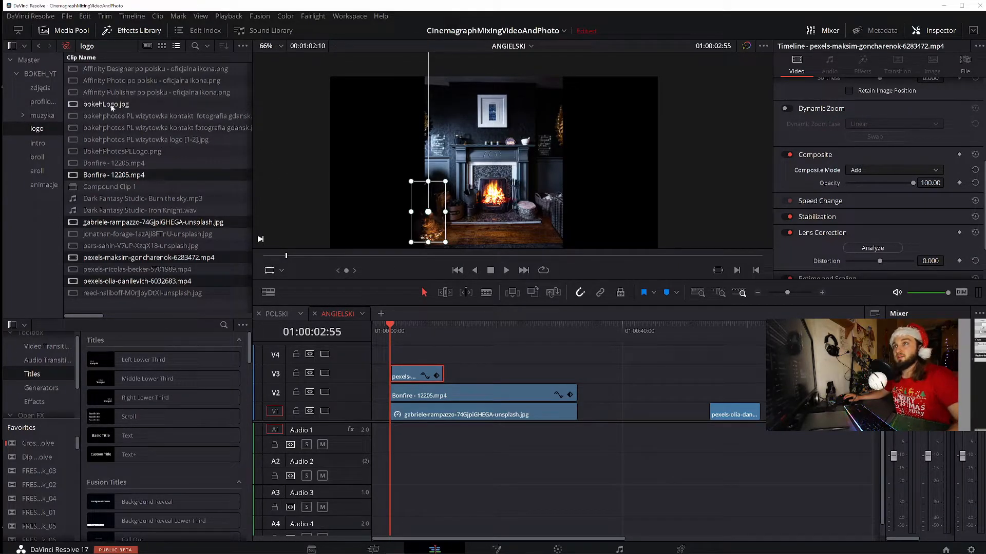
Add bokehLogo.jpg on track V4 and fit it inside the picture frame above the fireplace
left_click_drag(102, 107, 491, 167)
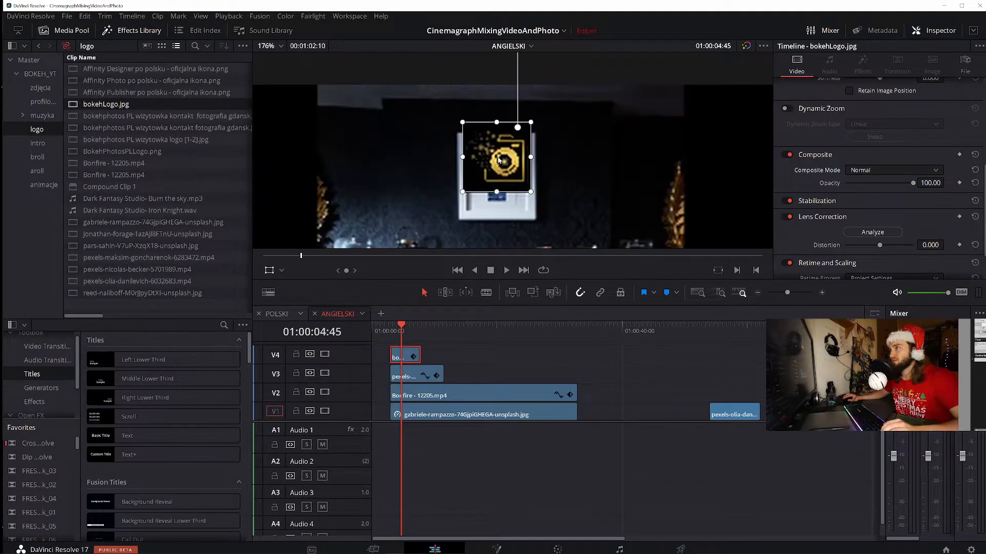
left_click_drag(497, 159, 498, 164)
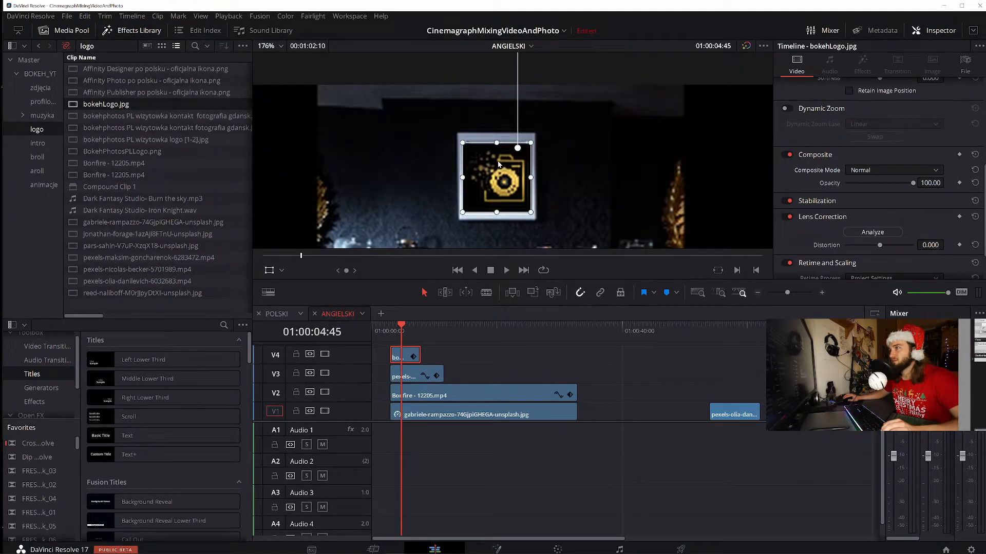
scroll(621, 201, "down", 5)
scroll(694, 215, "down", 4)
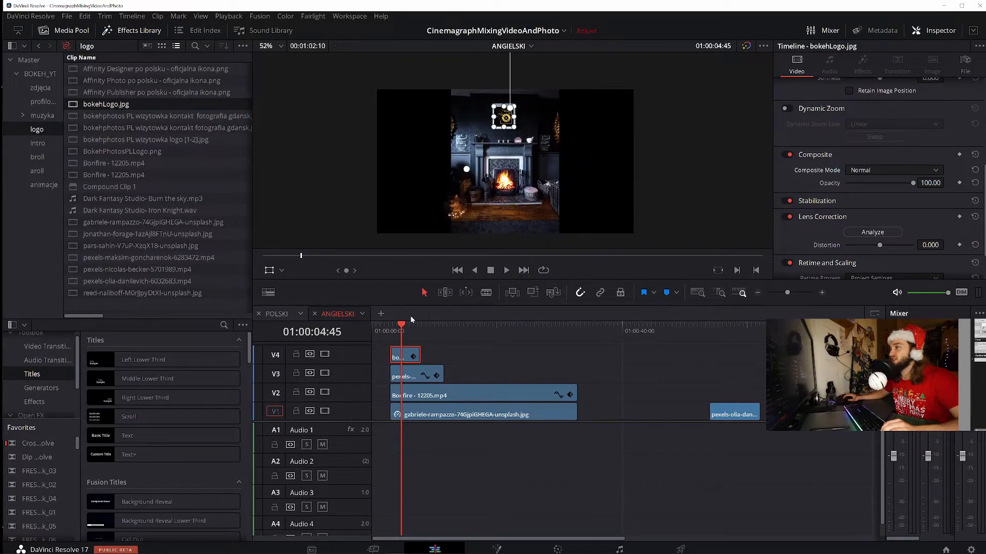
Play the composite from its start to check the logo inside the picture frame
left_click(392, 326)
key("space")
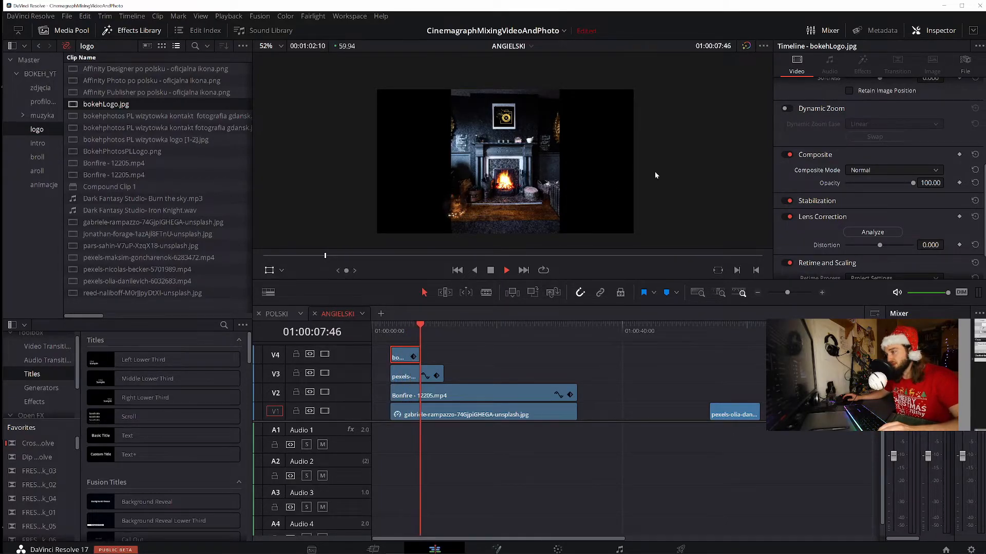
key("space")
left_click(389, 333)
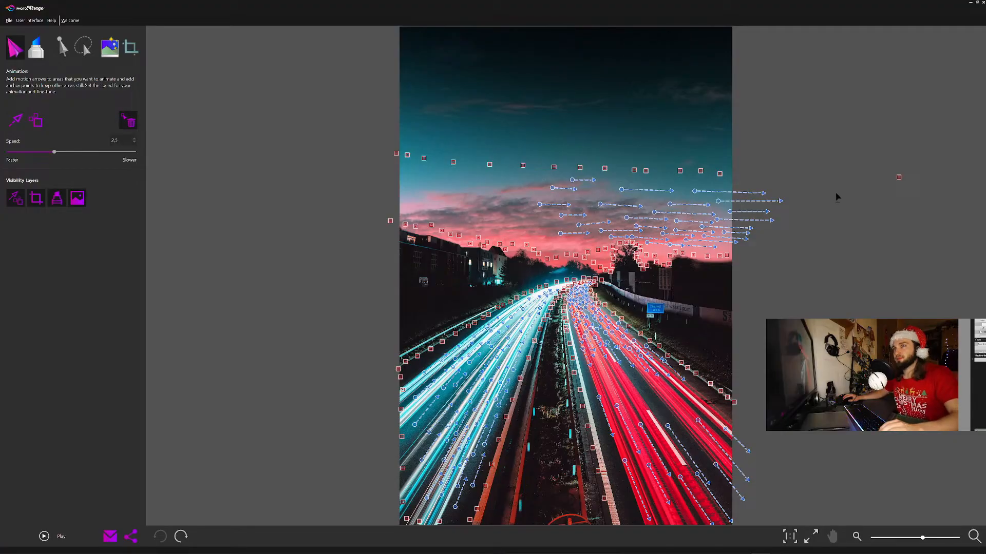
In PhotoMirage, delete the stray anchor point beside the highway photo and draw motion arrows along its light trails
left_click(898, 179, "alt")
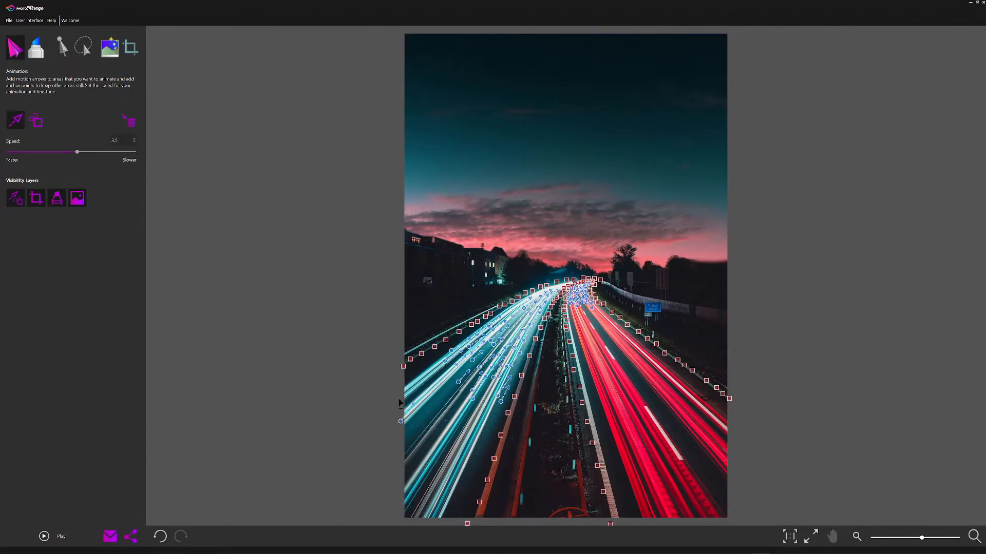
left_click_drag(399, 463, 423, 431)
left_click_drag(458, 500, 467, 474)
left_click_drag(476, 449, 487, 424)
left_click_drag(486, 439, 498, 412)
left_click_drag(475, 480, 485, 451)
left_click_drag(616, 322, 625, 330)
Fill the gaps in the white and red light trails with more motion arrows and preview the animation
left_click(128, 120)
left_click(15, 120)
left_click_drag(488, 363, 499, 345)
left_click_drag(447, 385, 460, 367)
left_click_drag(419, 420, 441, 393)
mouse_move(627, 346)
left_mouse_down()
mouse_move(644, 369)
mouse_move(680, 377)
left_mouse_up()
left_click_drag(606, 341, 618, 360)
left_click(45, 536)
left_click(44, 536)
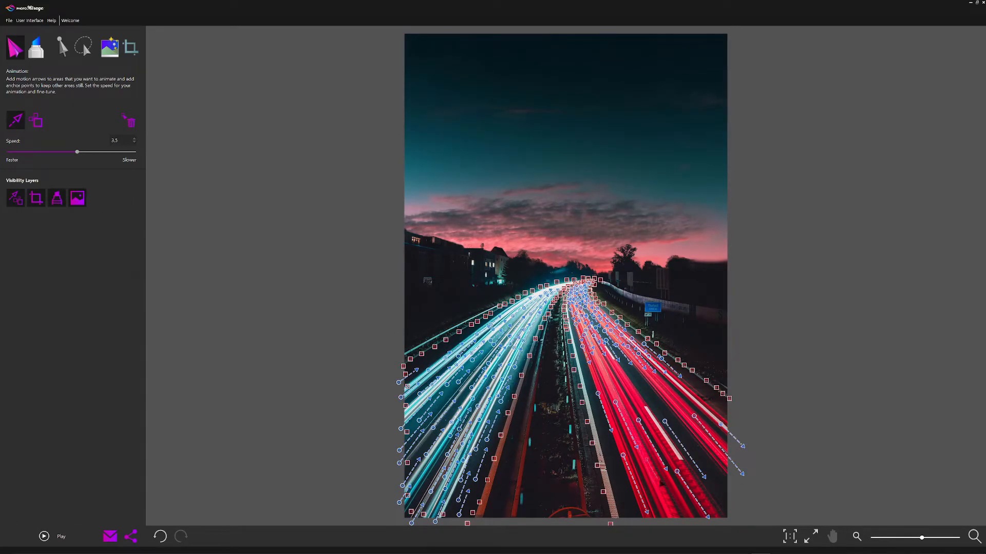
left_click(61, 536)
left_click(61, 537)
Place anchor points along the building and tree skyline and just outside the photo's edges
left_click(36, 120)
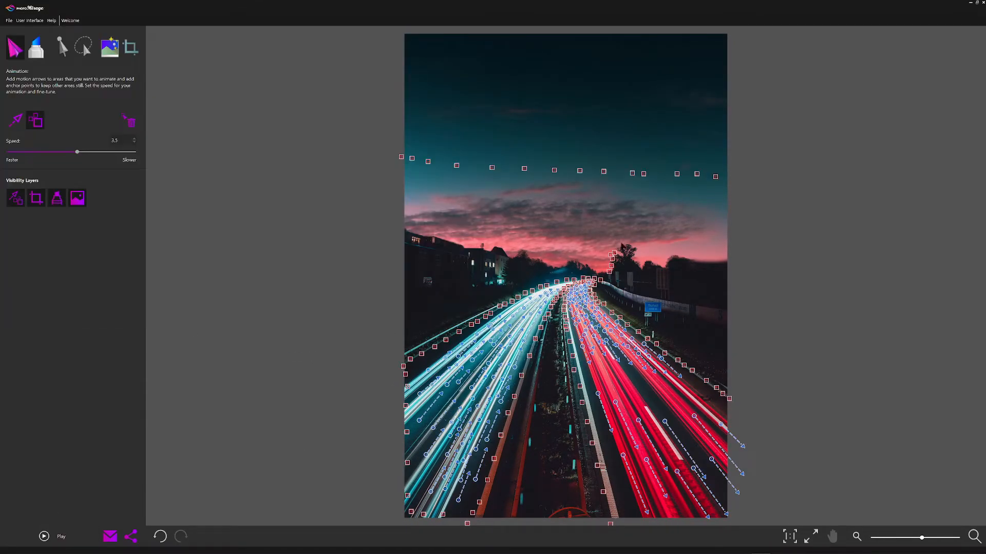
left_click(396, 223)
left_click(795, 134)
Draw rightward motion arrows across the pink clouds and preview the cloud movement
left_click(15, 120)
left_click_drag(619, 192, 668, 192)
left_click_drag(611, 215, 772, 216)
left_click(45, 537)
left_click(42, 537)
left_click(44, 537)
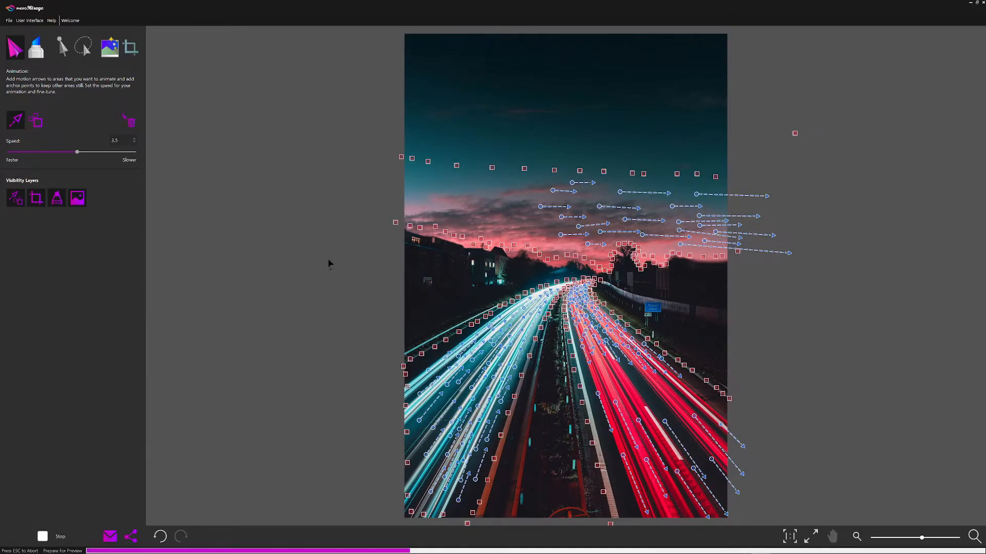
Stop the preview, extend the cloud motion past the photo's right edge with more horizontal arrows, and preview again
left_click(66, 537)
left_click_drag(704, 240, 739, 244)
left_click_drag(695, 212, 747, 211)
left_click_drag(690, 197, 775, 205)
left_click_drag(712, 218, 783, 216)
left_click(44, 536)
left_click(44, 536)
Add horizontal motion arrows to the low clouds just above the trees on the right and preview the animation
left_click_drag(667, 246, 710, 248)
left_click_drag(718, 237, 768, 237)
left_click(128, 121)
left_click(16, 120)
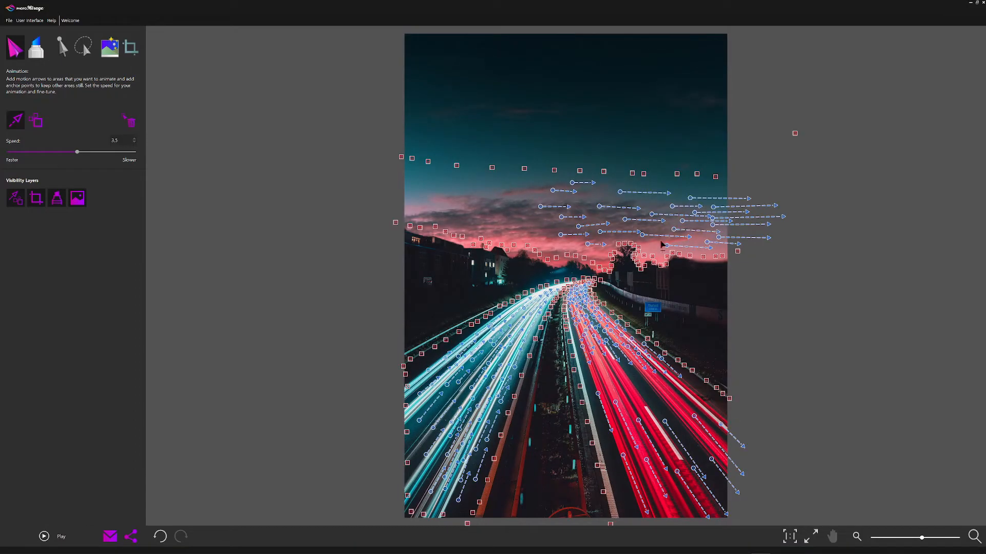
left_click(44, 536)
Delete an unwanted cloud arrow beyond the photo's right edge, draw a short arrow above the trees, and preview
left_click(83, 47)
left_click_drag(756, 196, 763, 201)
key("Delete")
left_click(16, 48)
left_click_drag(672, 231, 714, 235)
left_click(44, 537)
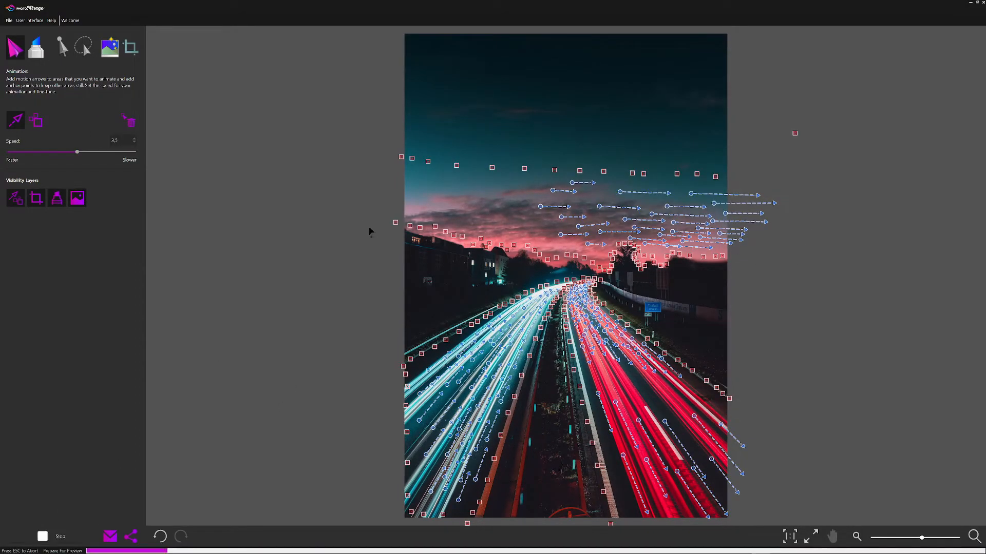
Delete the stray anchor point outside the photo's upper right side
left_click(128, 120)
left_click(44, 536)
left_click(794, 134)
Brighten the photo with the image adjustments, preview it, and set the animation speed to 2.5
left_click(109, 48)
left_click(117, 98)
left_click(44, 536)
left_click(43, 537)
left_click(16, 47)
Export the finished highway animation to a file
left_click(9, 21)
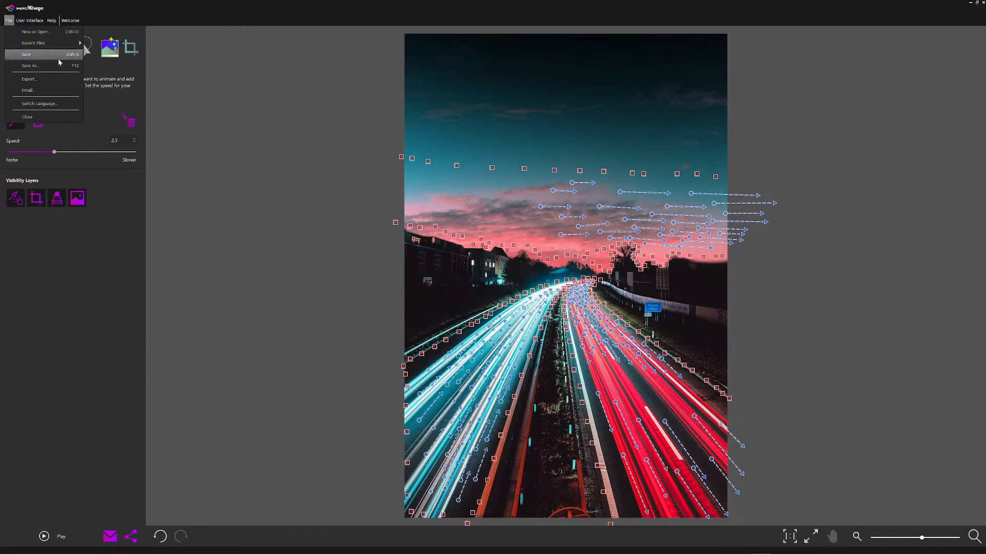
left_click(28, 79)
left_click(640, 392)
left_click(724, 460)
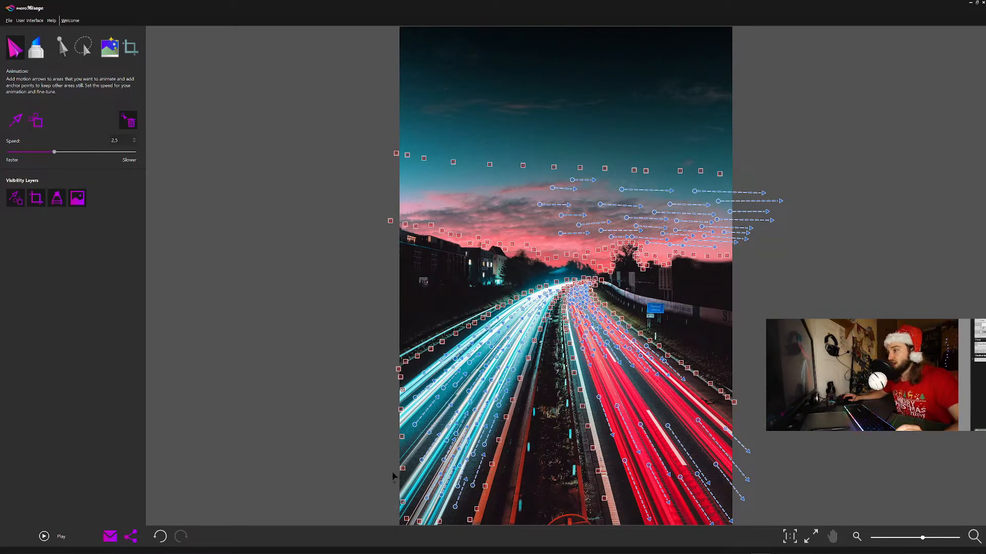
Preview the animation, try a 30 s animation loop duration in the export settings, and cancel the export
left_click(60, 536)
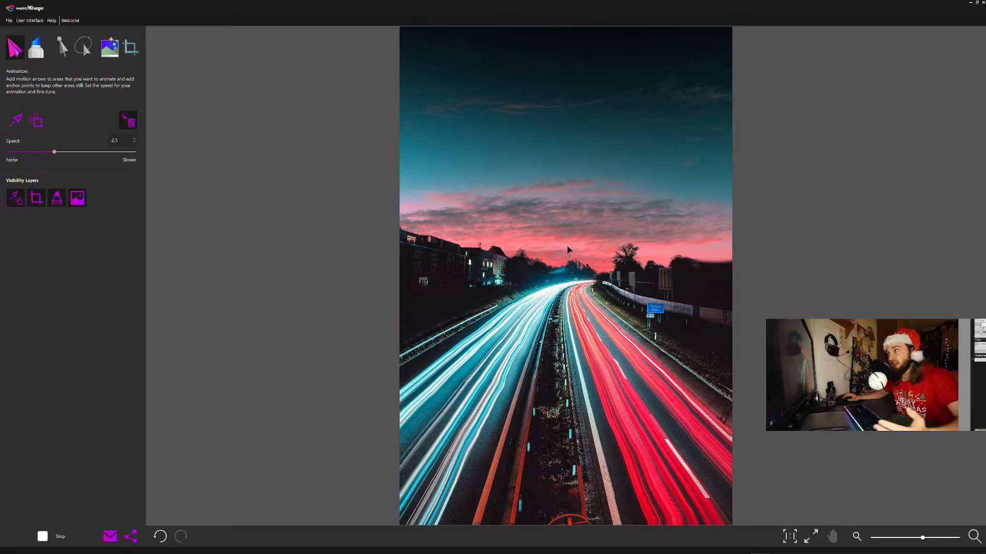
left_click(29, 20)
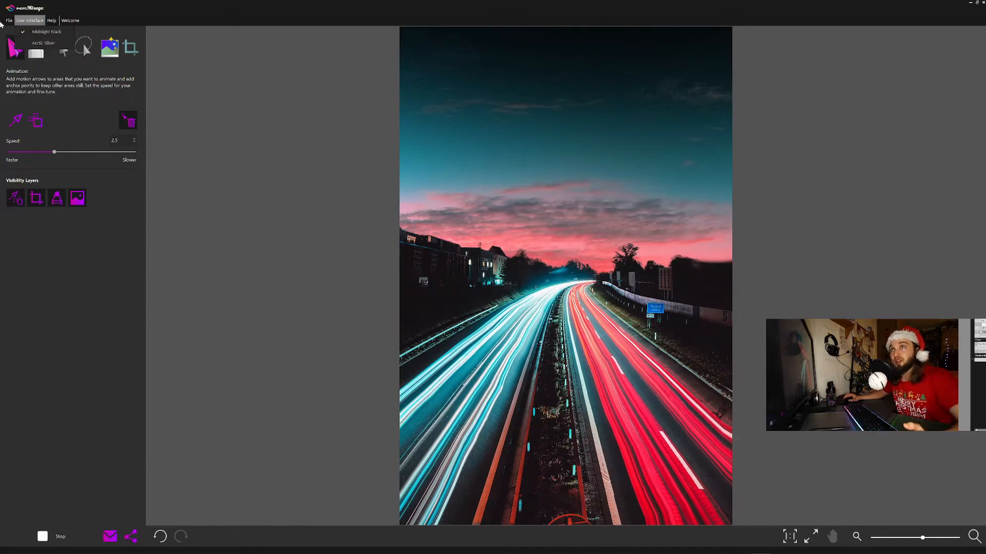
mouse_move(9, 21)
left_click(53, 81)
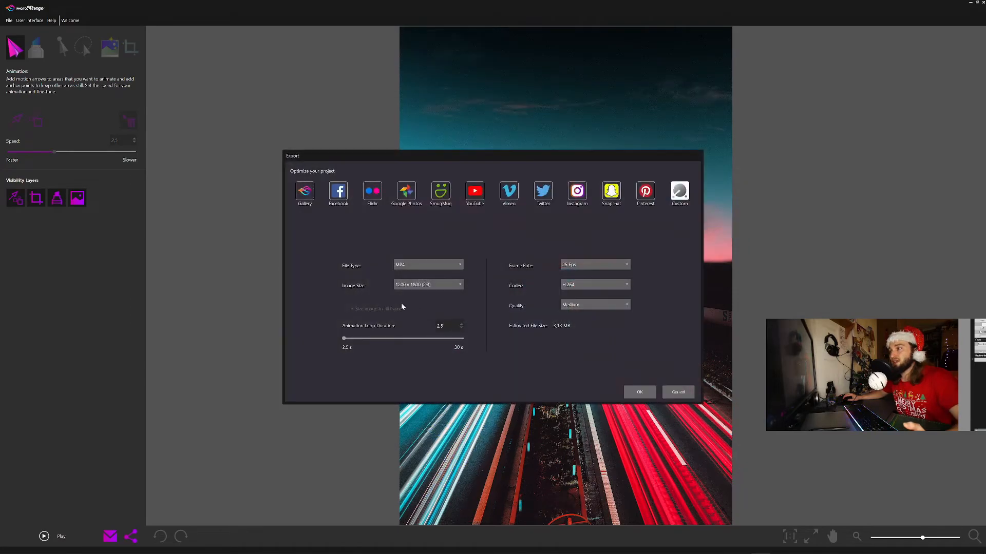
left_click(461, 324)
left_click(461, 324)
left_click(461, 325)
left_click(461, 325)
left_click(461, 324)
left_click(461, 325)
left_click_drag(359, 339, 473, 342)
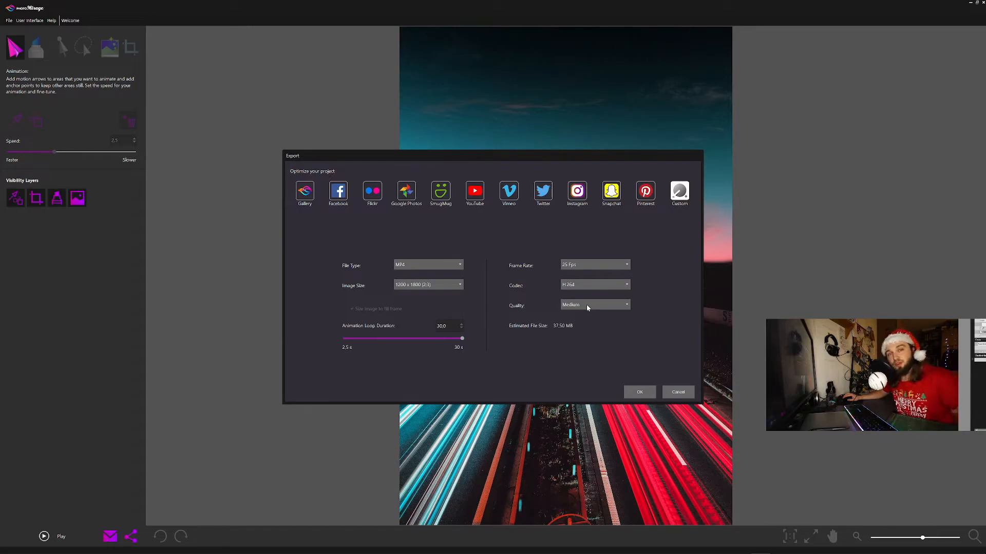
left_click(679, 393)
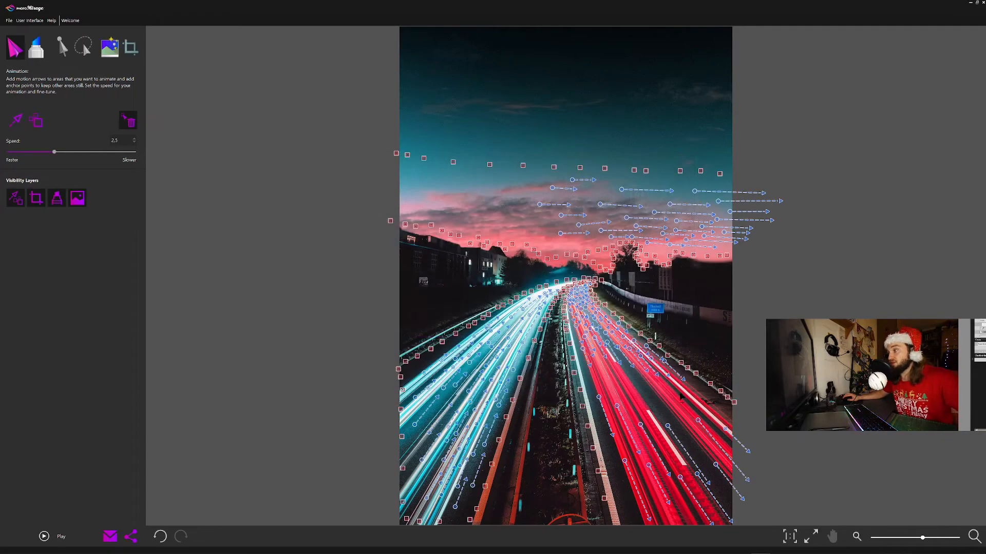